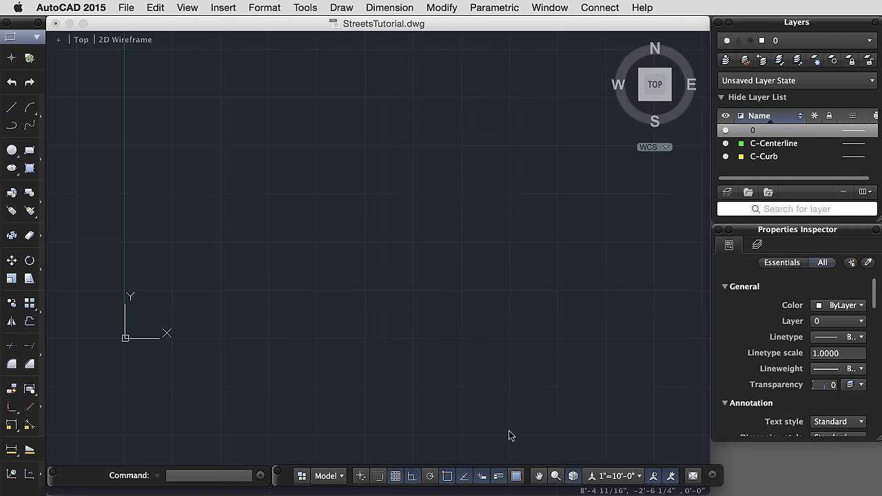
# Step: Make C-Centerline the current layer using LAYMCUR, leaving the layer options unchanged
pyautogui.write('laymcur')
pyautogui.press('Return')
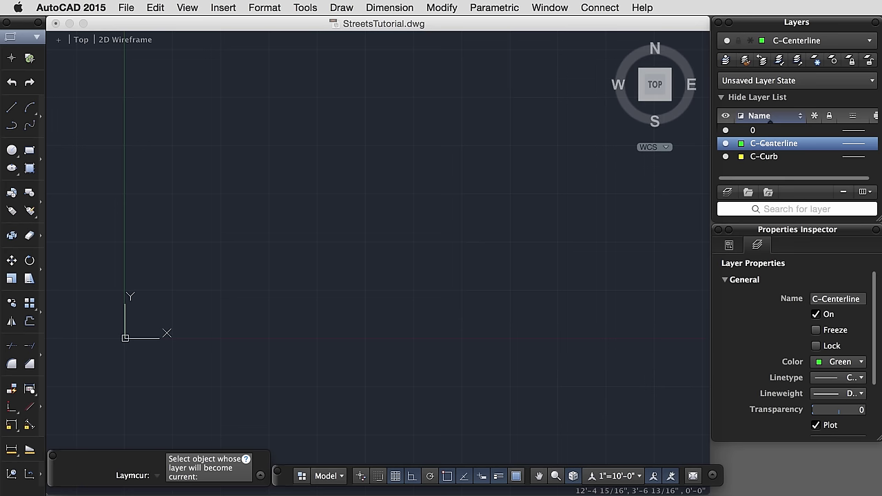
pyautogui.rightClick(770, 145)
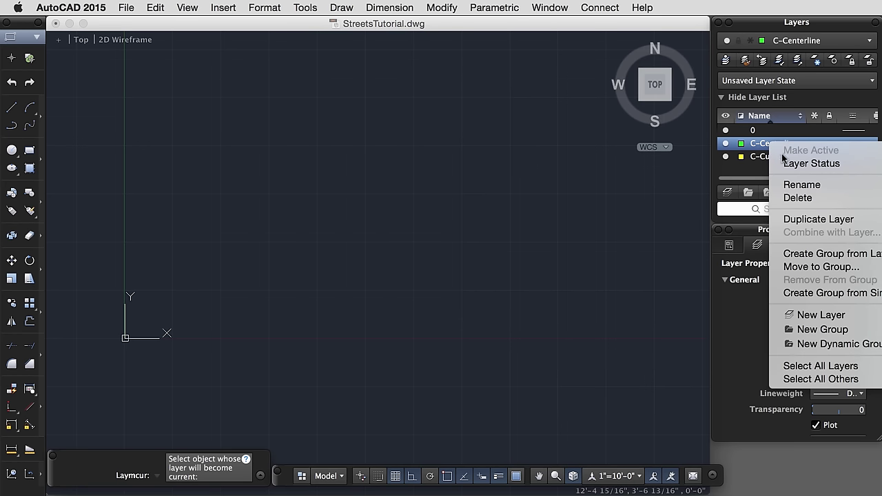
pyautogui.click(765, 204)
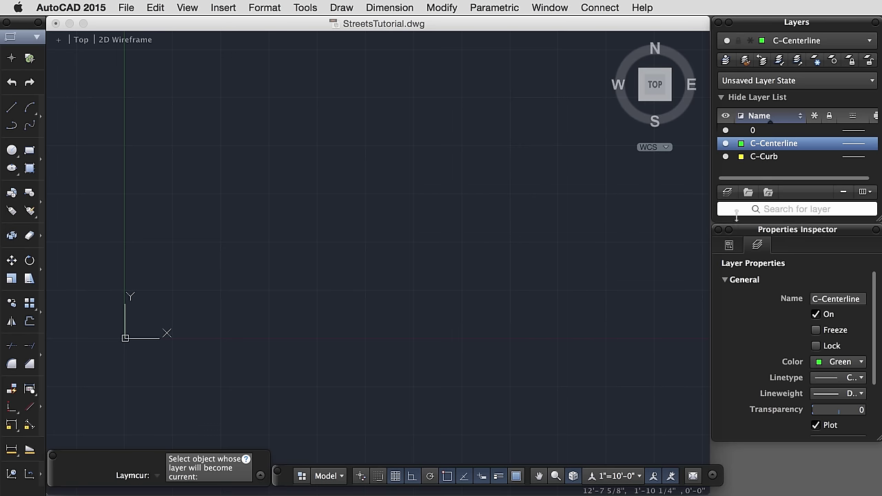
# Step: Draw a 5' horizontal line on C-Centerline with Ortho turned on
pyautogui.press('Escape')
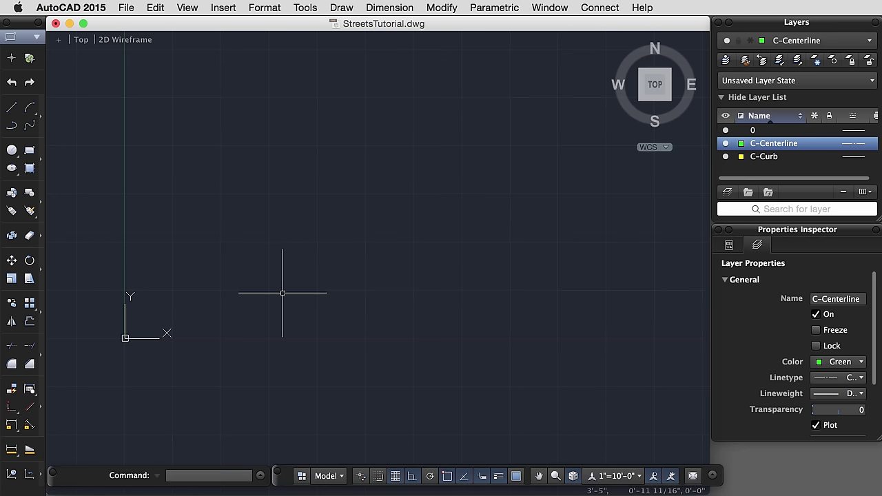
pyautogui.write('LI')
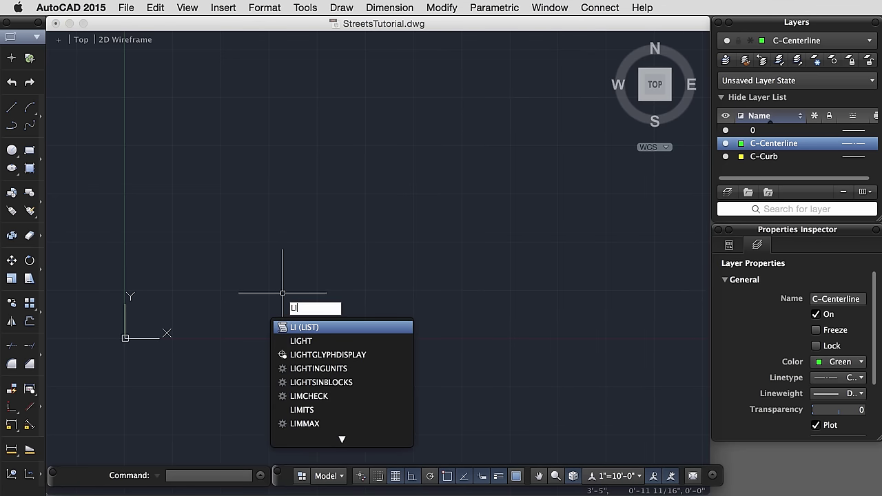
pyautogui.write('NE')
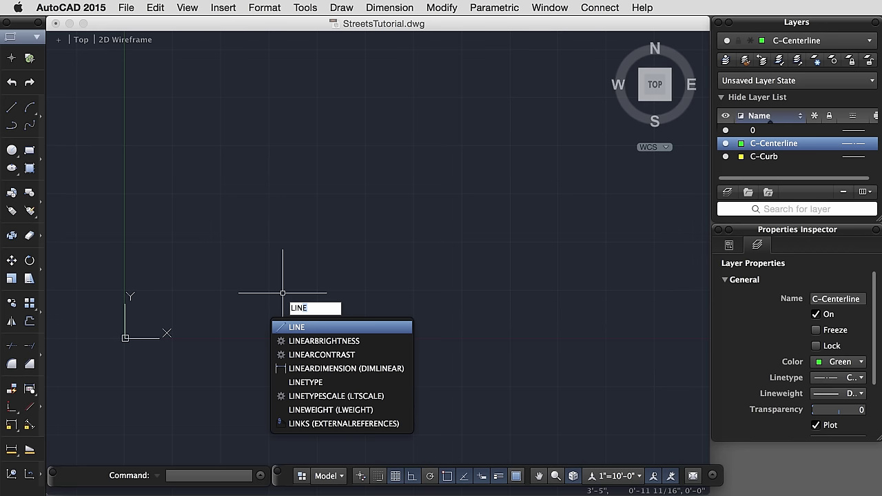
pyautogui.press('Return')
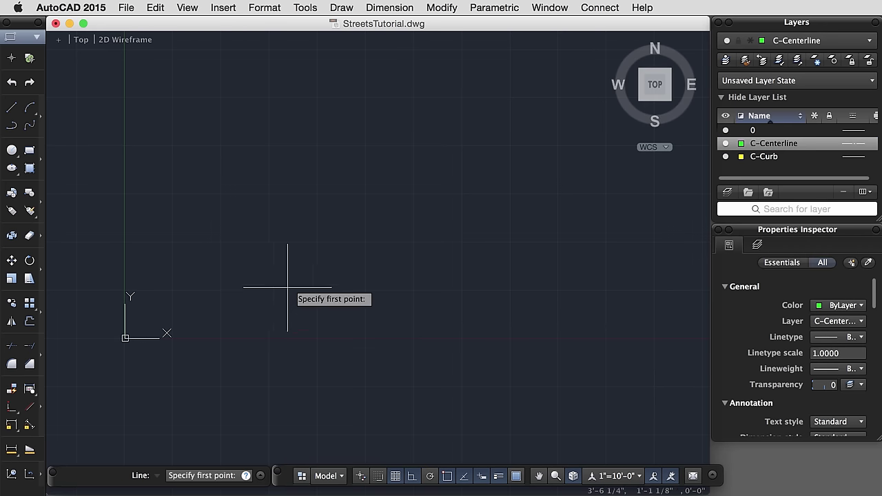
pyautogui.click(186, 228)
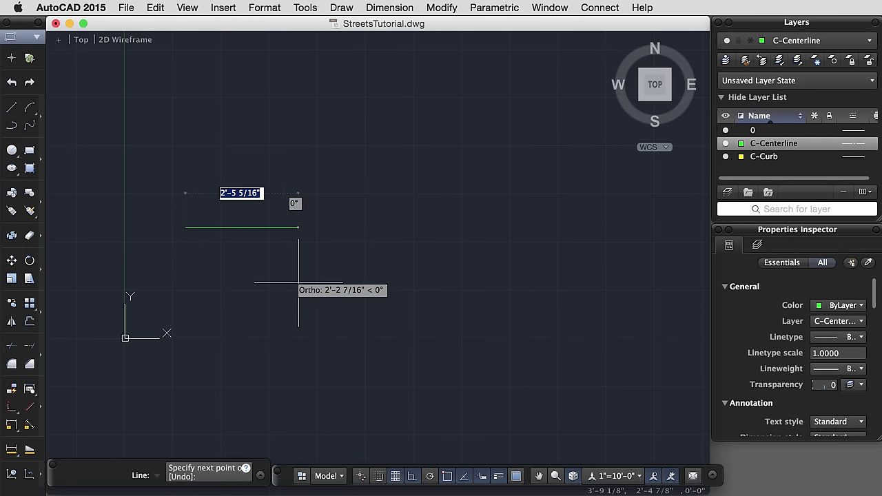
pyautogui.click(412, 475)
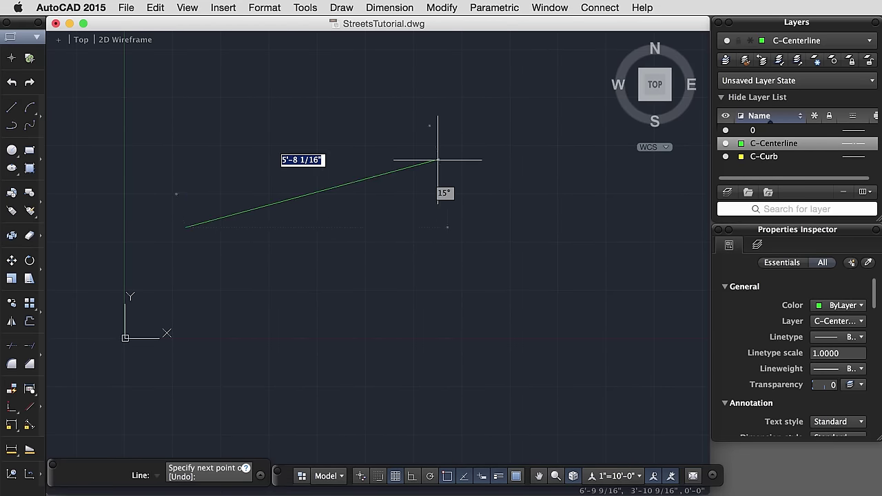
pyautogui.click(412, 476)
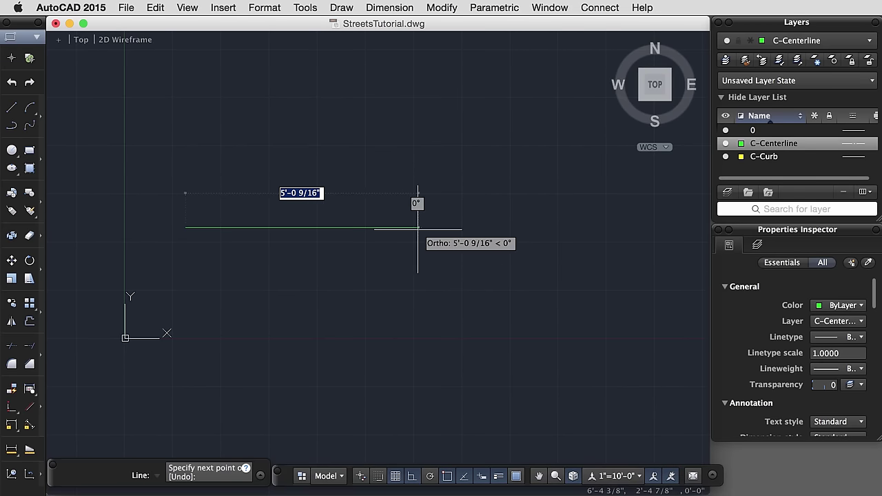
pyautogui.write('5')
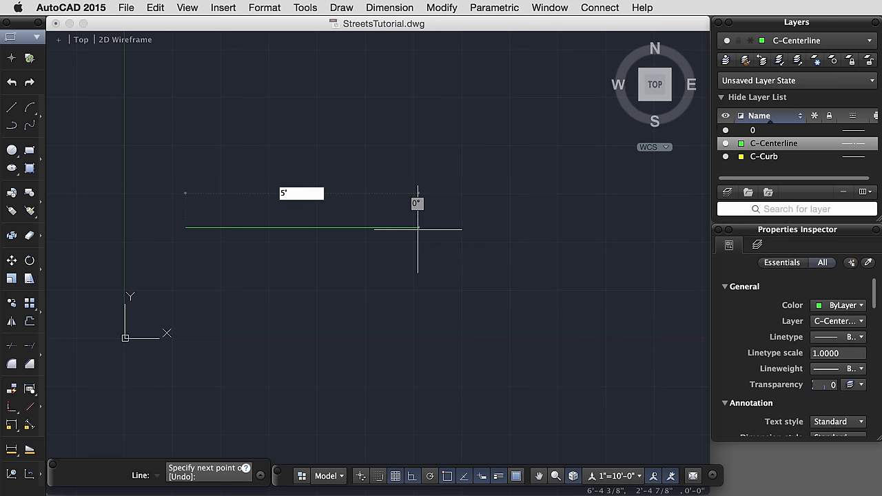
pyautogui.write("'")
pyautogui.press('Return')
pyautogui.press('Return')
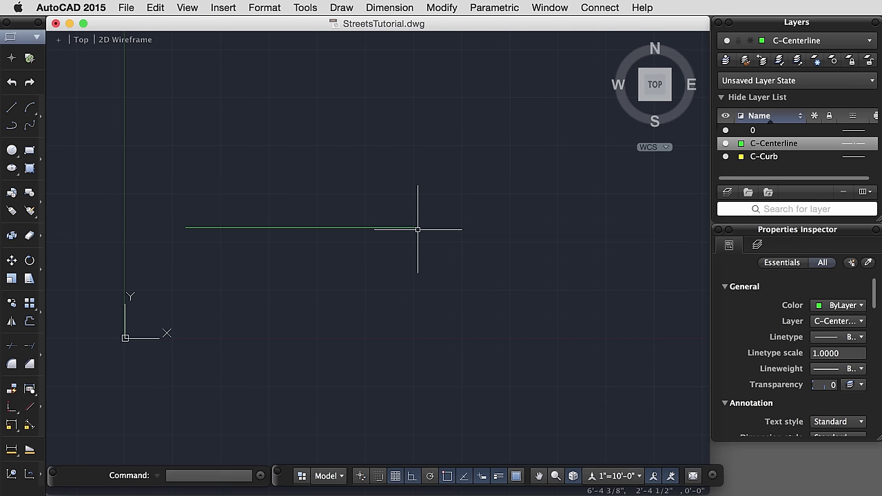
pyautogui.click(301, 228)
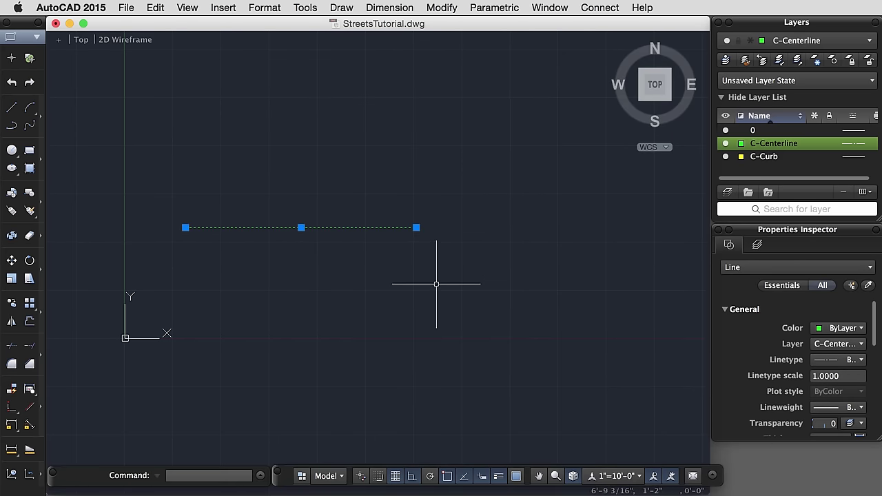
pyautogui.press('Escape')
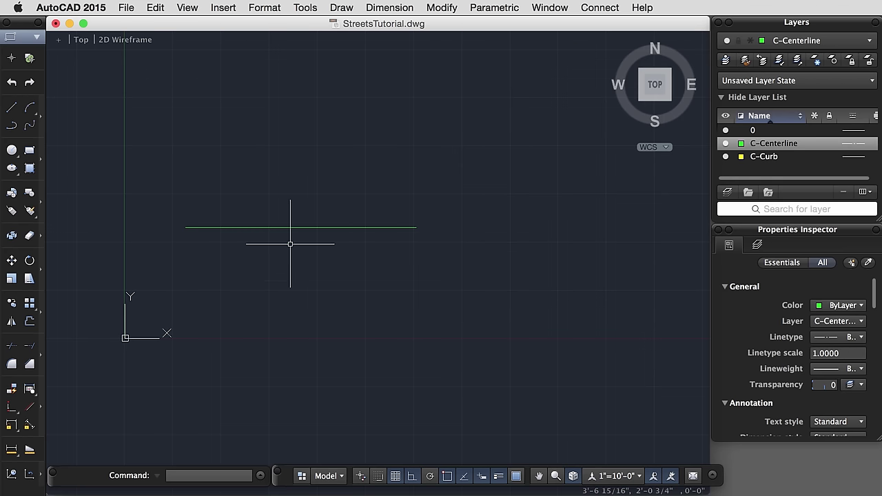
# Step: Erase the green 5-foot line, restore it with undo, then delete it again
pyautogui.write('e')
pyautogui.press('Return')
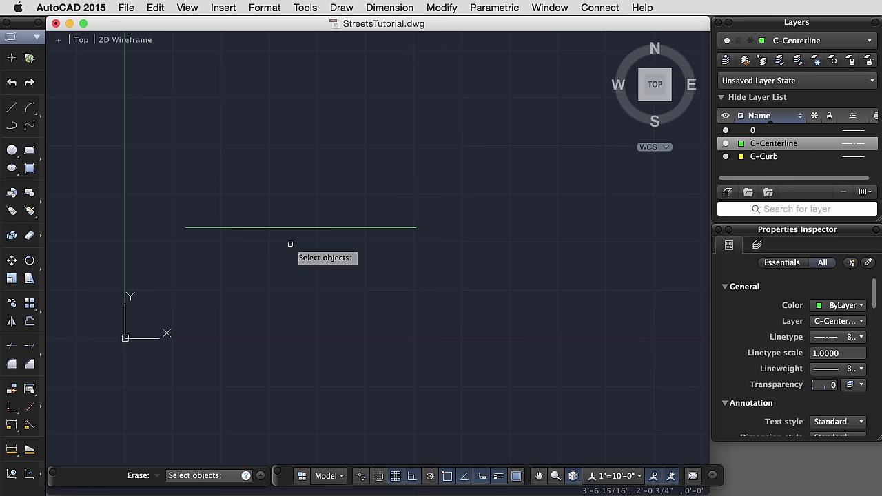
pyautogui.click(289, 227)
pyautogui.press('Return')
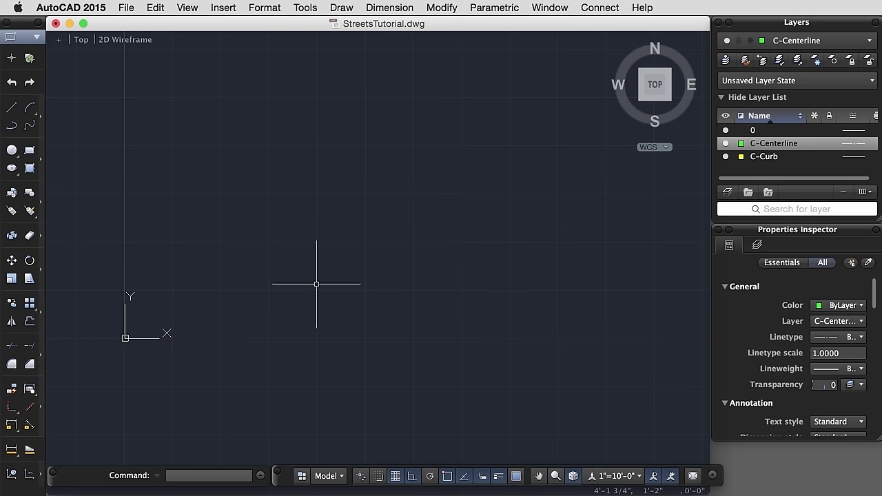
pyautogui.press('super+z')
pyautogui.click(327, 227)
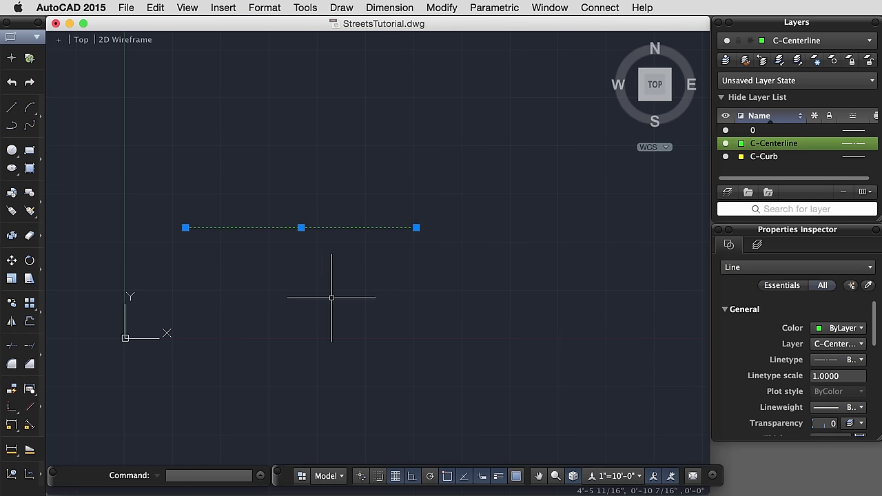
pyautogui.press('Delete')
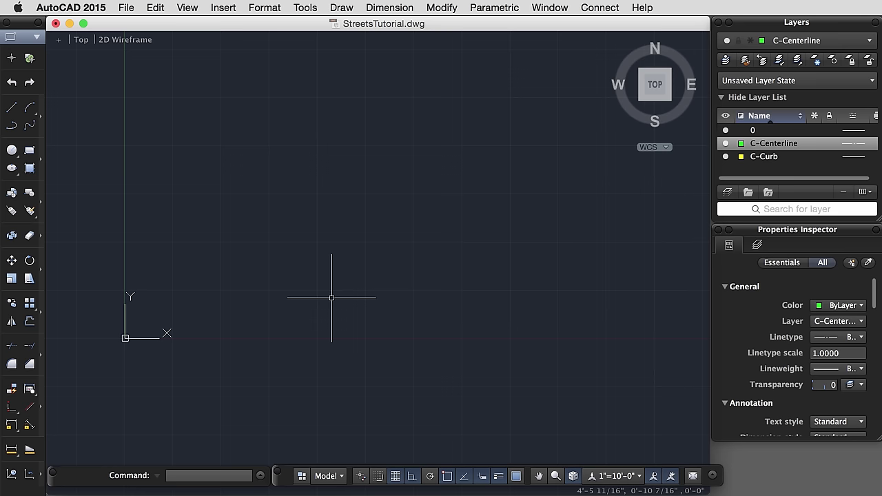
pyautogui.write('PL')
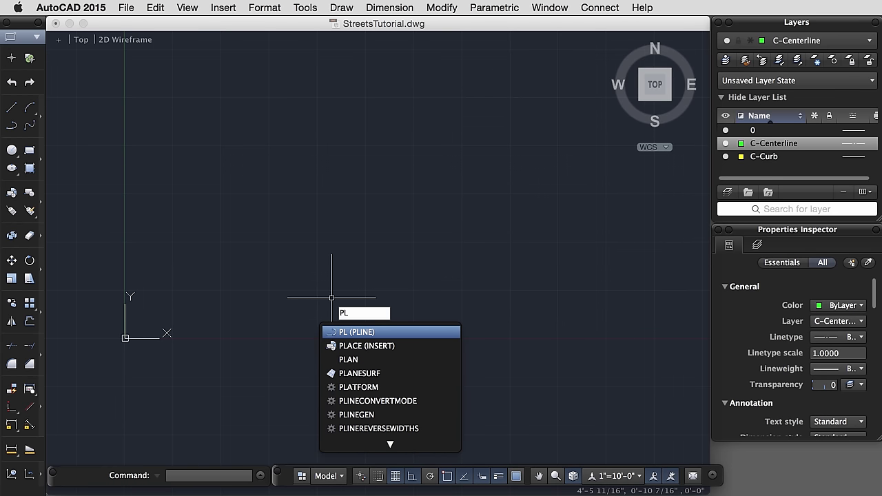
pyautogui.press('Return')
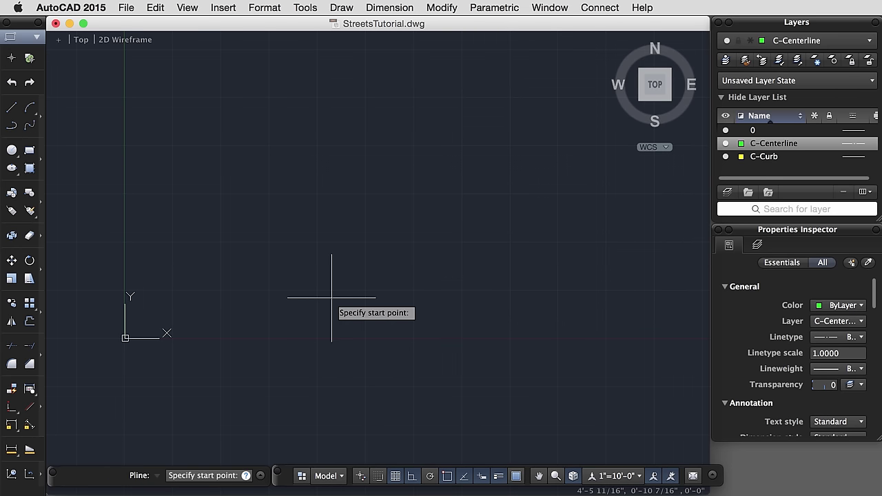
pyautogui.click(195, 223)
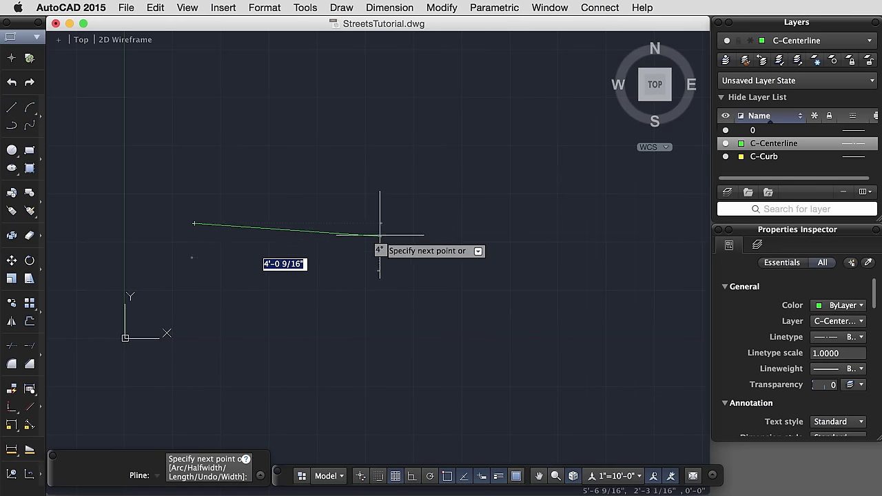
pyautogui.click(381, 181)
pyautogui.click(457, 325)
pyautogui.click(359, 379)
pyautogui.press('Return')
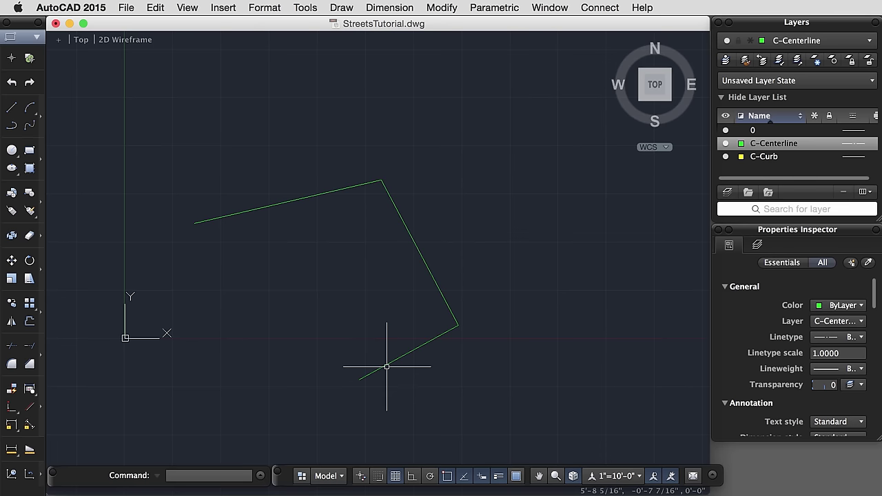
pyautogui.click(387, 368)
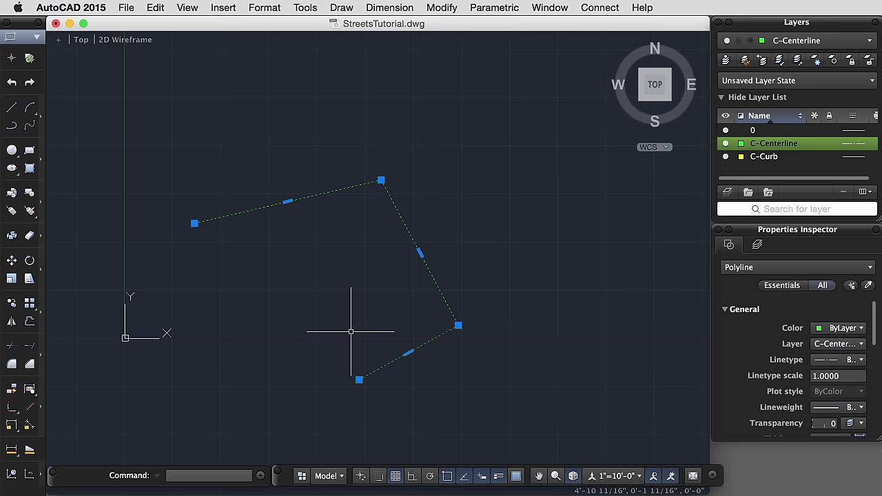
pyautogui.press('Delete')
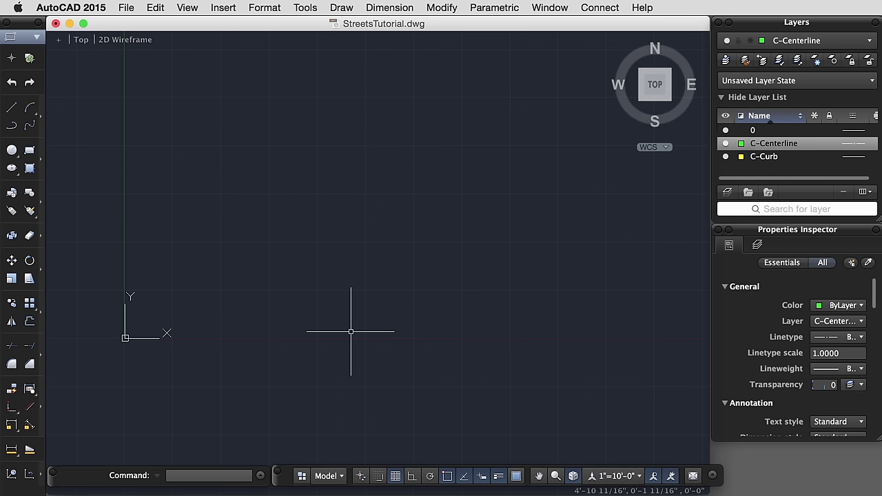
pyautogui.hscroll(-4, 347, 268)
pyautogui.hscroll(-4, 347, 269)
pyautogui.rightClick(377, 301)
pyautogui.click(384, 294)
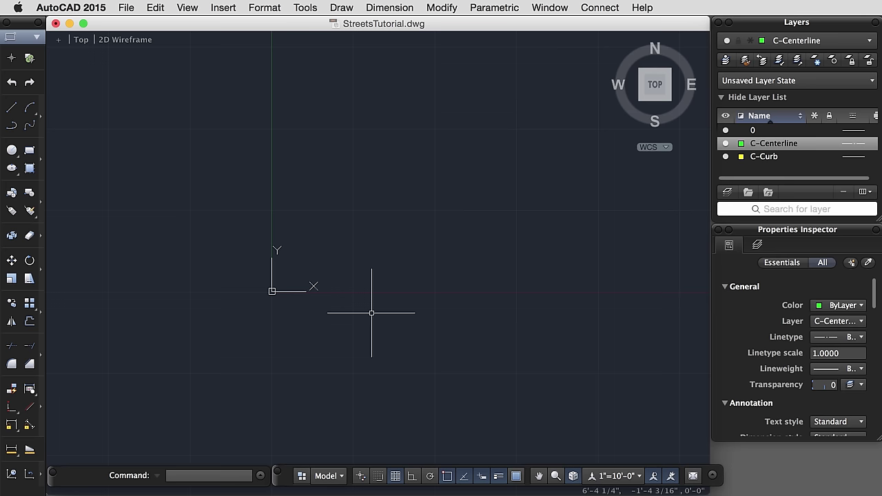
# Step: Draw a 150-foot horizontal polyline starting near the origin with Ortho on
pyautogui.write('PL')
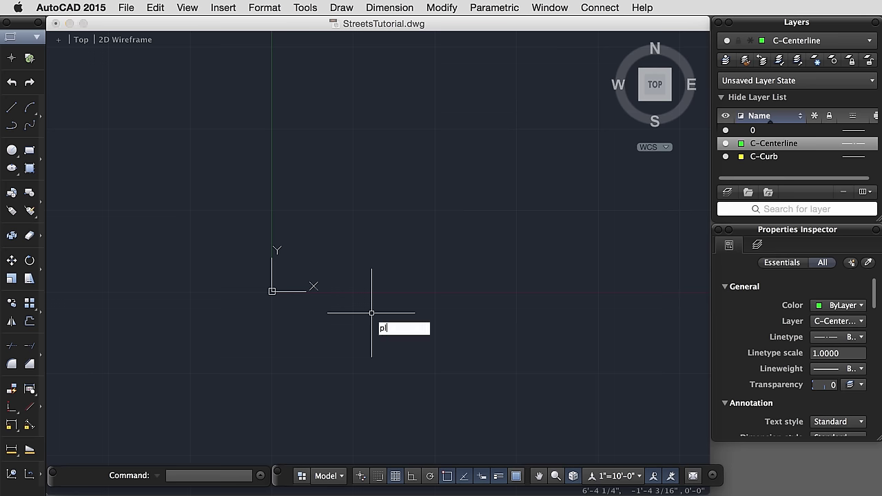
pyautogui.press('Return')
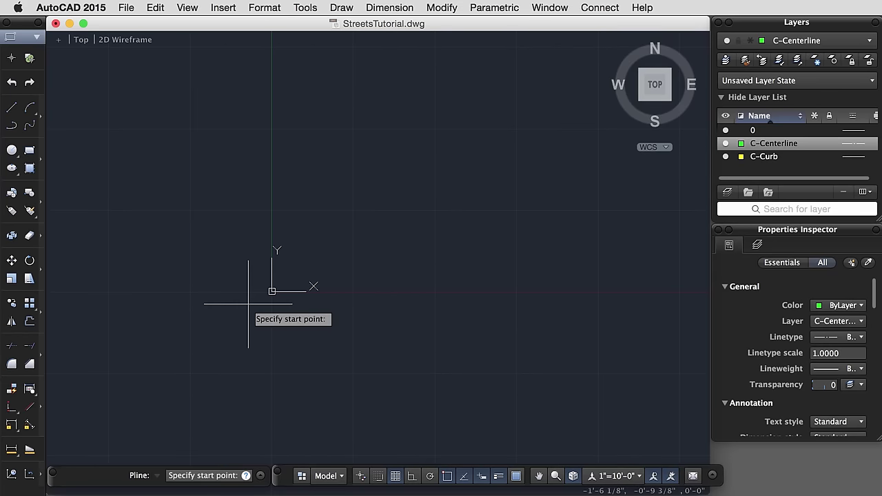
pyautogui.click(286, 275)
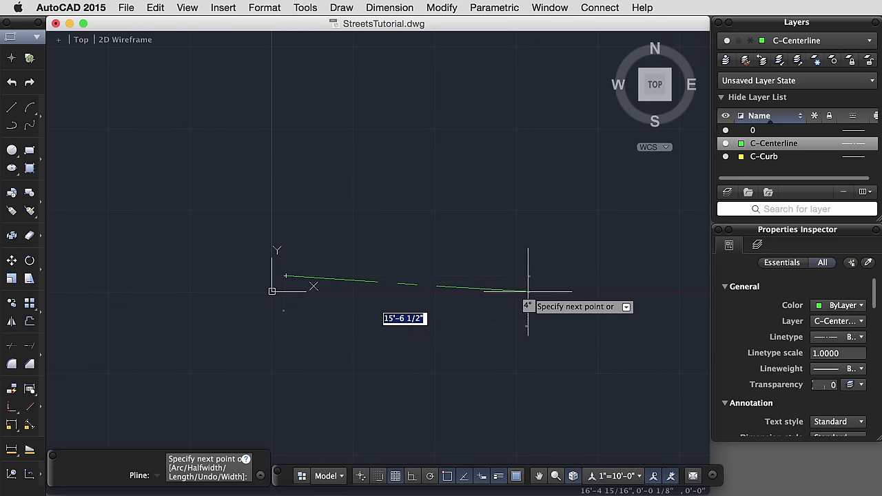
pyautogui.hscroll(-5, 528, 291)
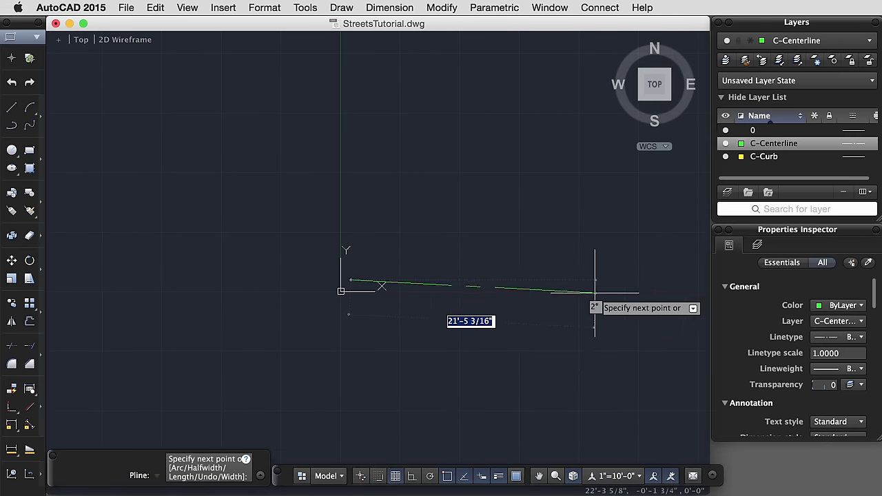
pyautogui.click(411, 476)
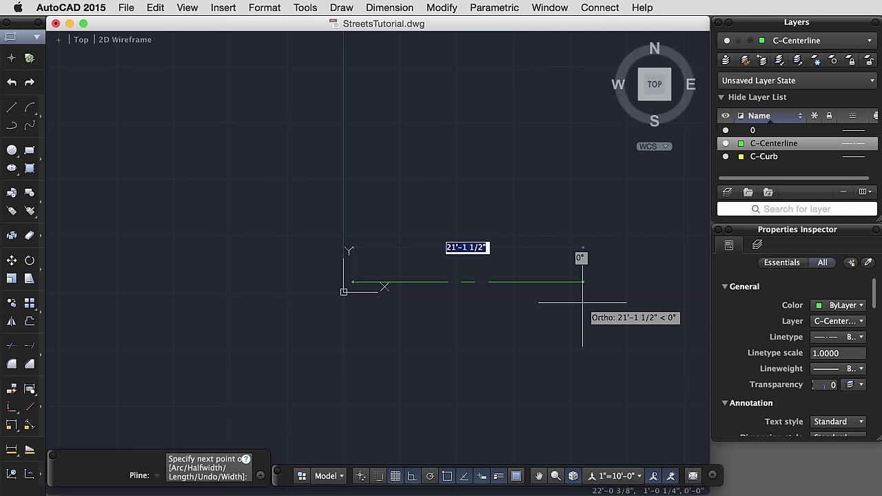
pyautogui.write('150')
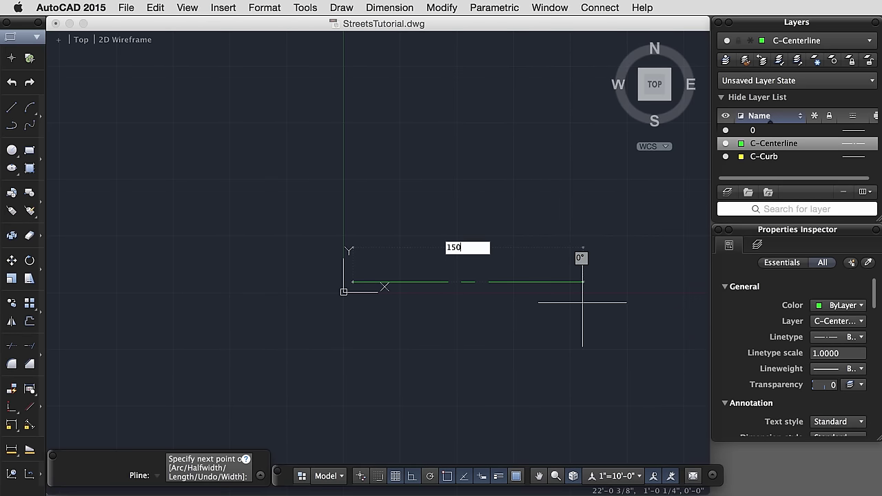
pyautogui.press('Return')
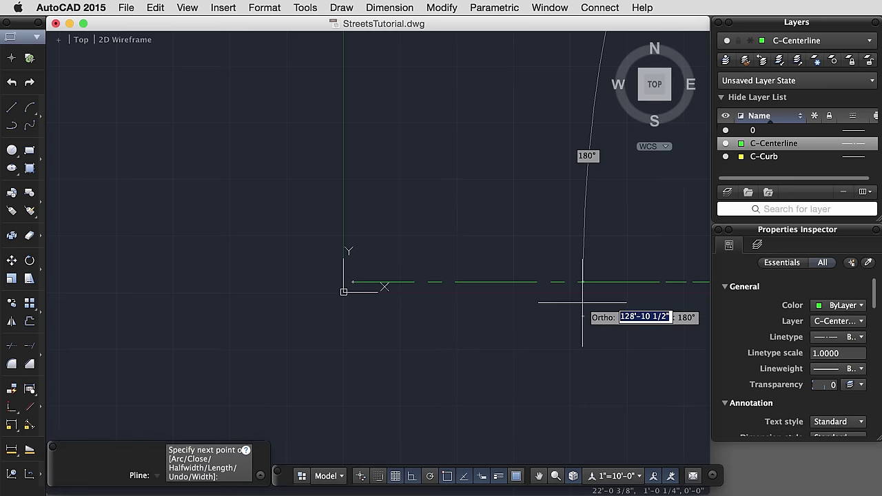
pyautogui.press('Return')
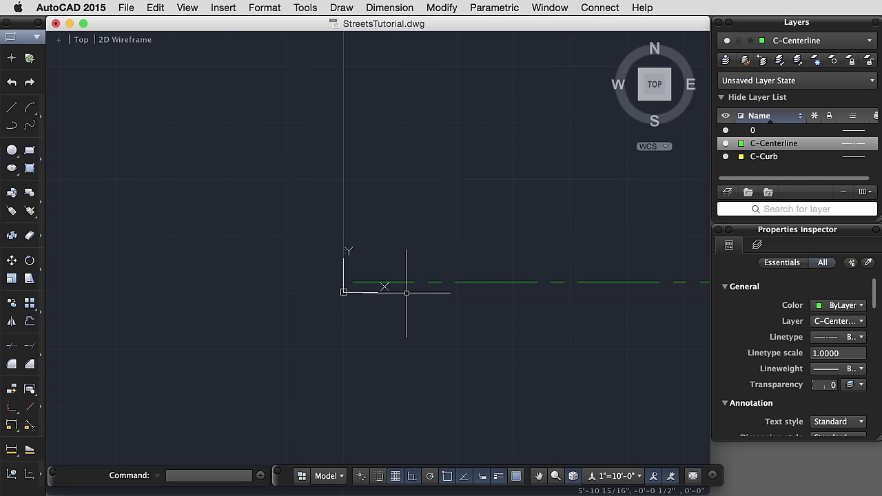
# Step: Pan the view to shift the centerline to the left
pyautogui.hscroll(2, 407, 293)
pyautogui.scroll(-3, 407, 293)
pyautogui.scroll(3, 407, 293)
pyautogui.scroll(-3, 407, 293)
pyautogui.scroll(3, 407, 293)
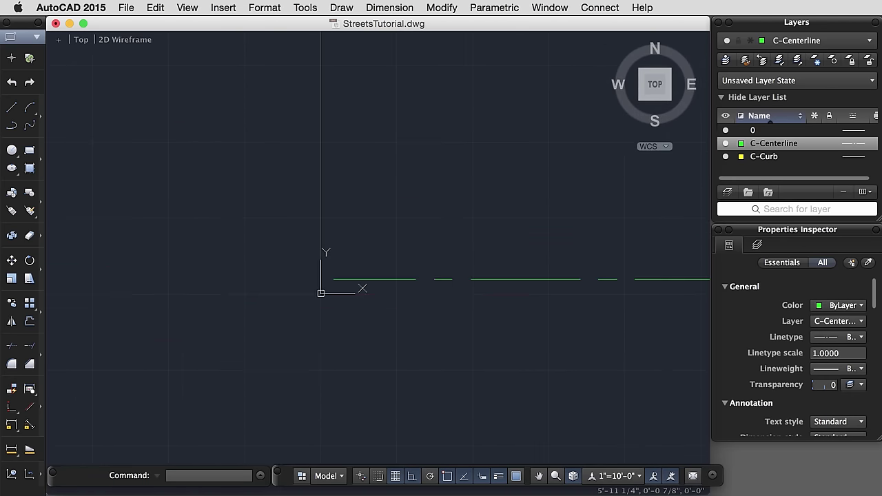
pyautogui.hscroll(3, 407, 293)
pyautogui.hscroll(-3, 407, 293)
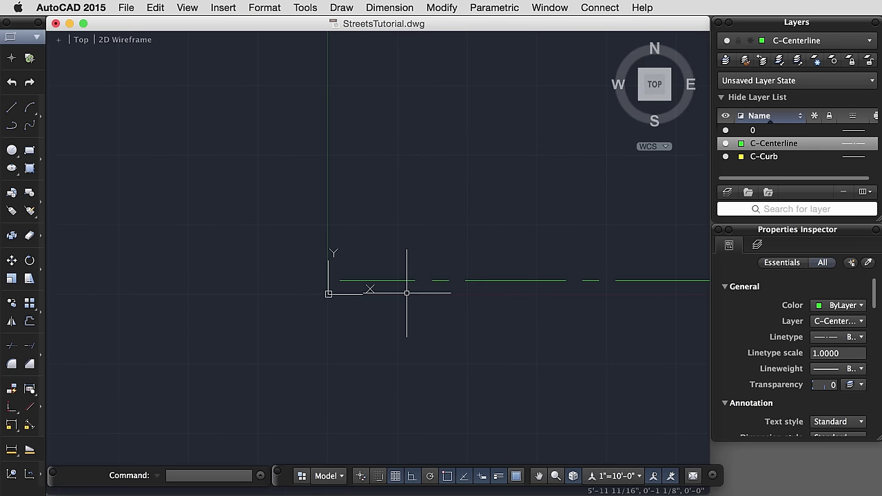
pyautogui.click(539, 476)
pyautogui.moveTo(650, 355); pyautogui.dragTo(491, 355)
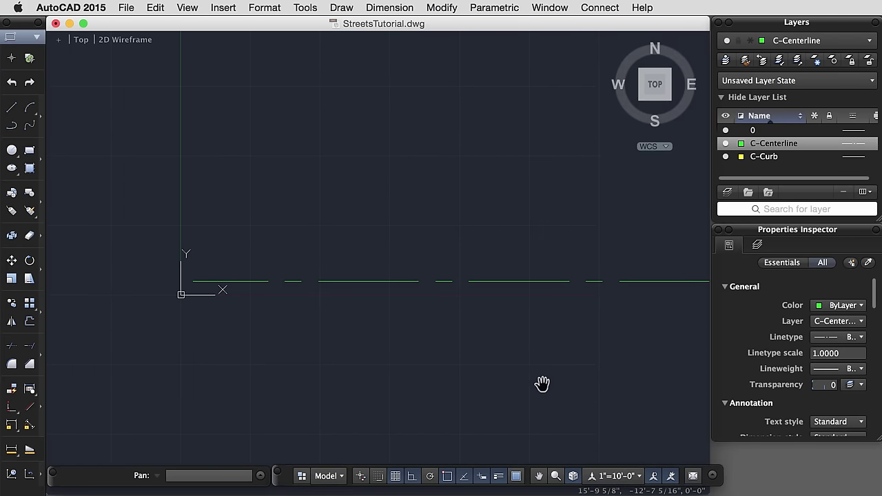
pyautogui.press('Escape')
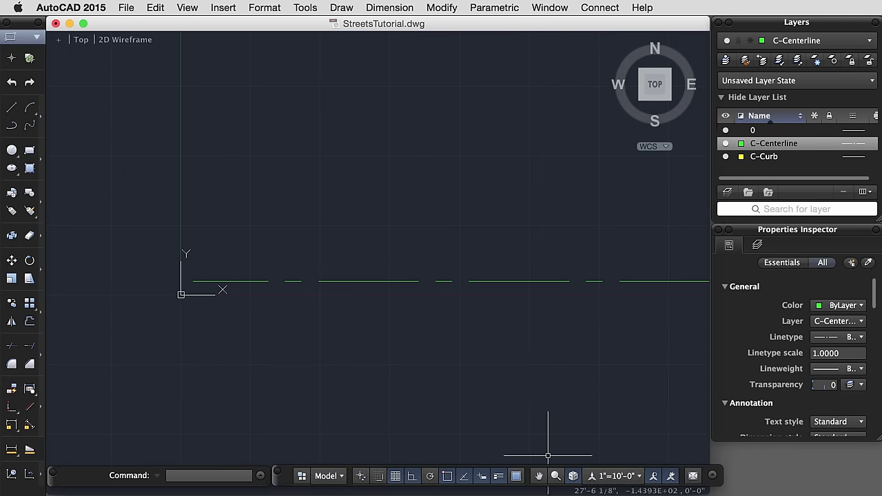
# Step: Window-zoom on the centerline, then zoom extents and zoom out slightly
pyautogui.click(556, 476)
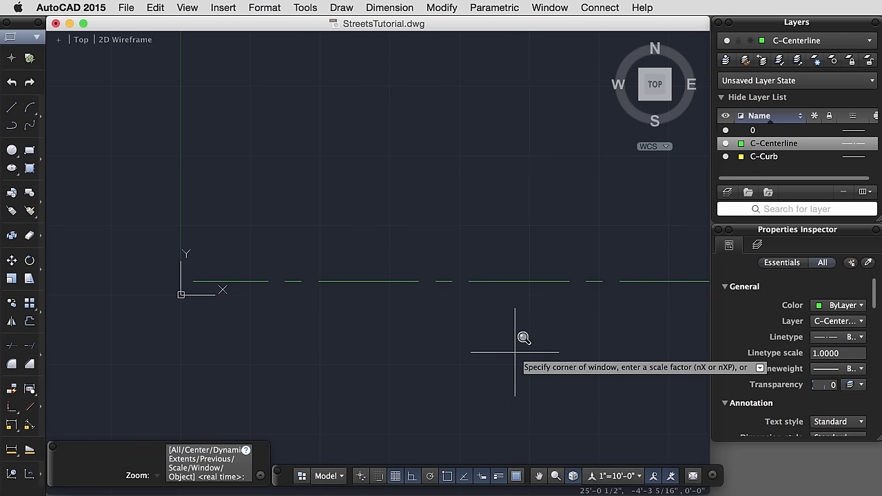
pyautogui.click(234, 197)
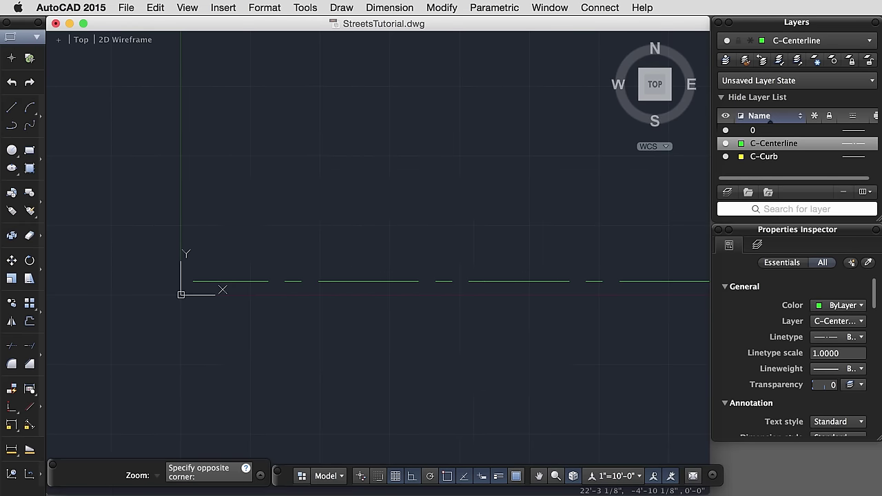
pyautogui.click(513, 405)
pyautogui.scroll(-3, 505, 419)
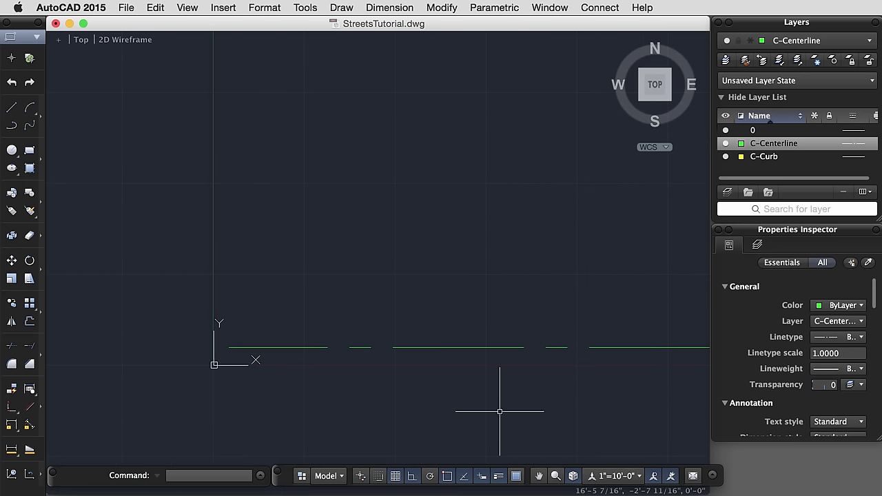
pyautogui.write('z')
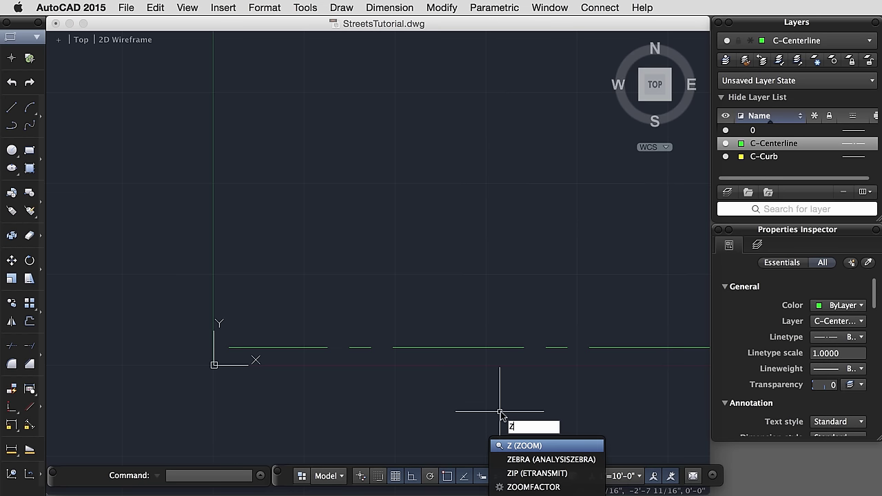
pyautogui.press('Return')
pyautogui.write('e')
pyautogui.press('Return')
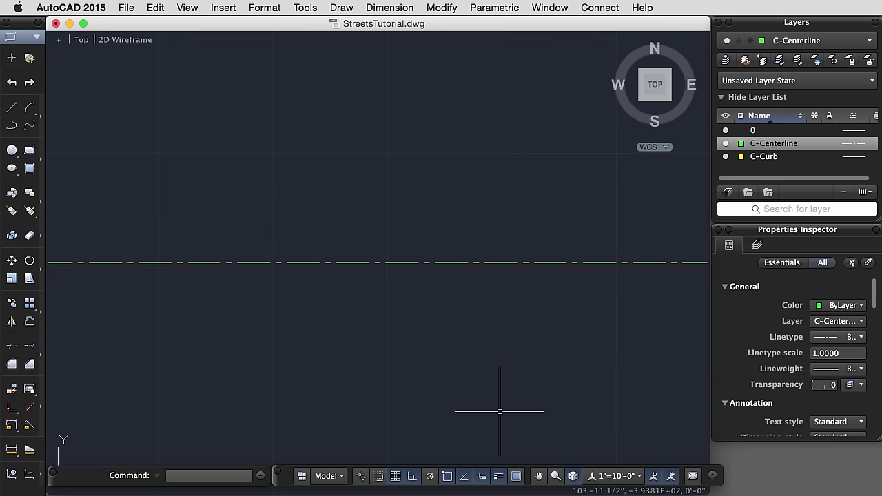
pyautogui.scroll(-3, 494, 389)
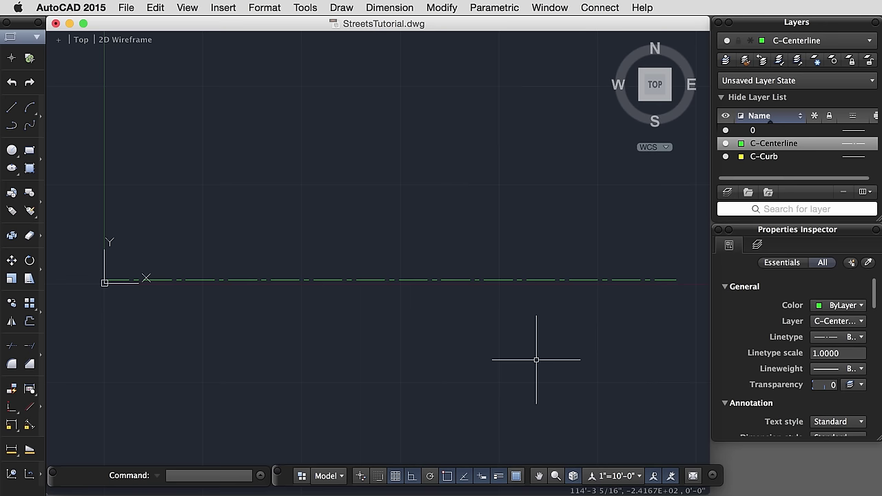
# Step: Offset the centerline 20 feet, placing one copy above and one below
pyautogui.write('off')
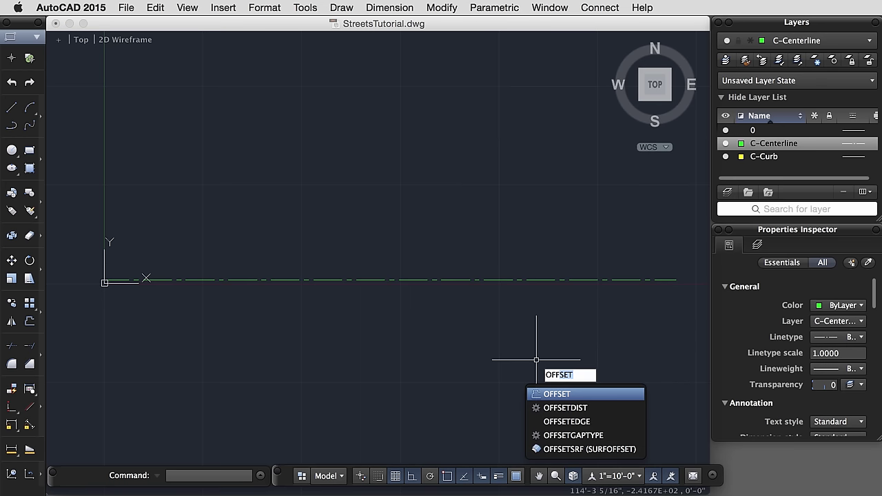
pyautogui.press('Return')
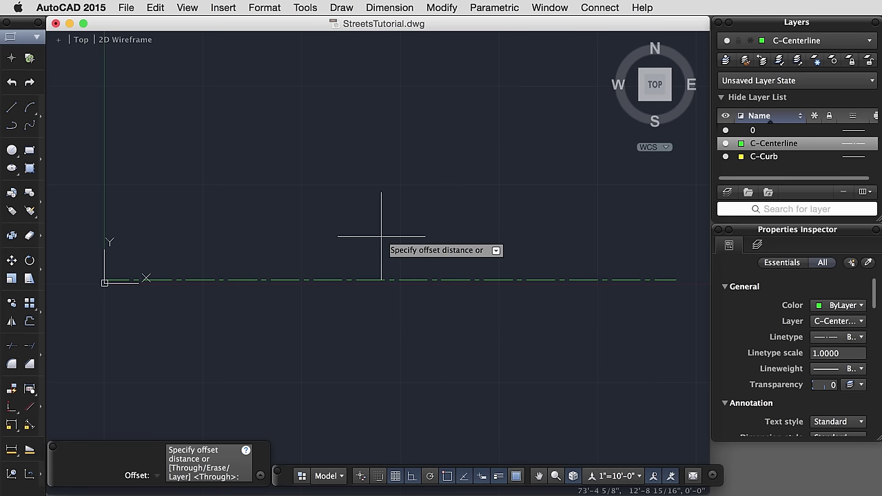
pyautogui.write('20')
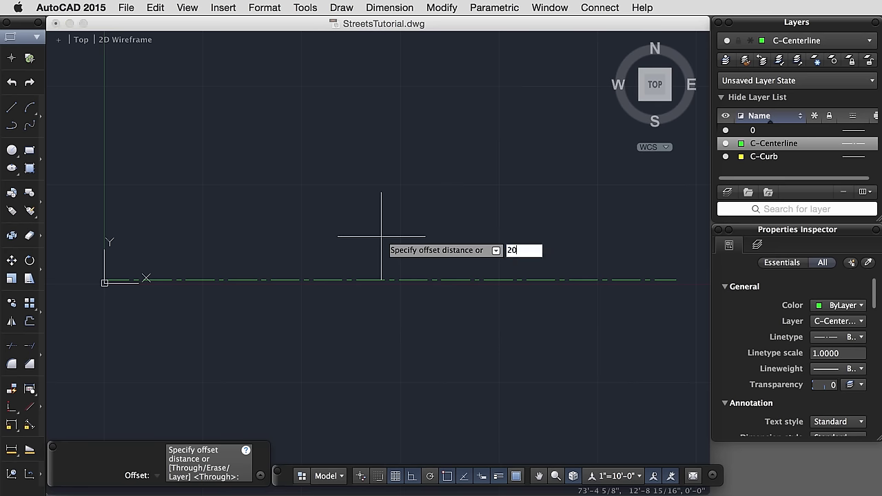
pyautogui.press('Return')
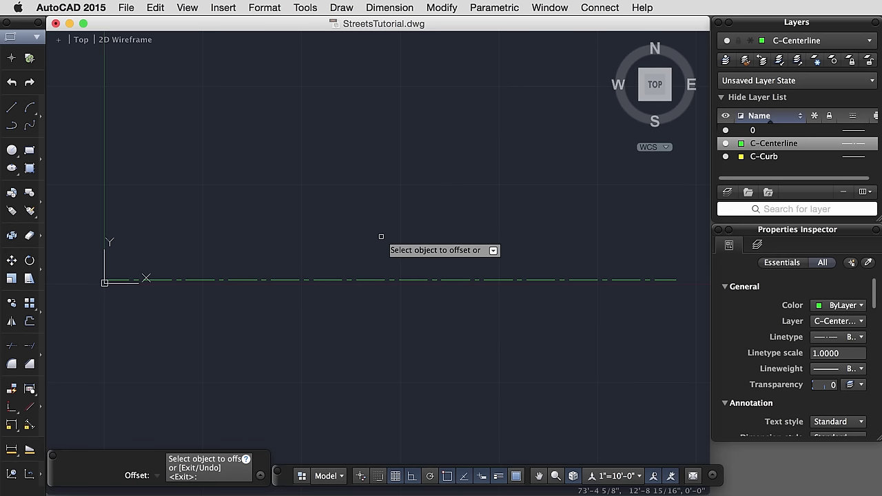
pyautogui.click(371, 280)
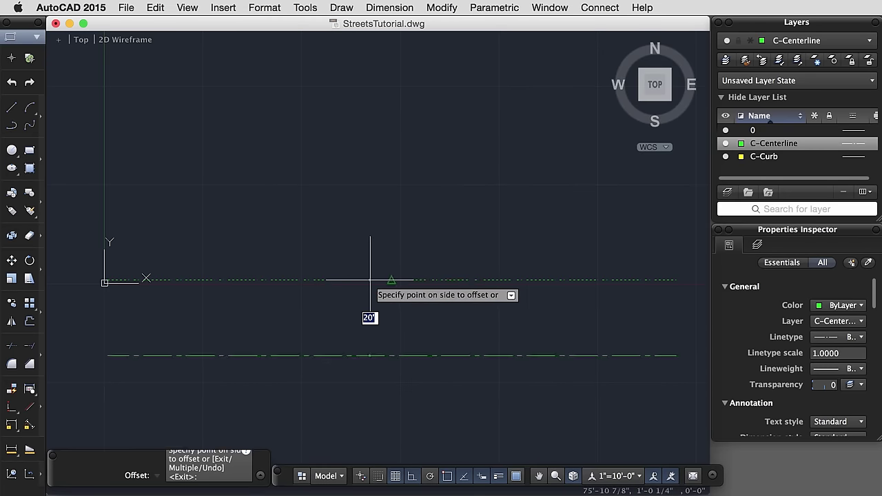
pyautogui.click(387, 227)
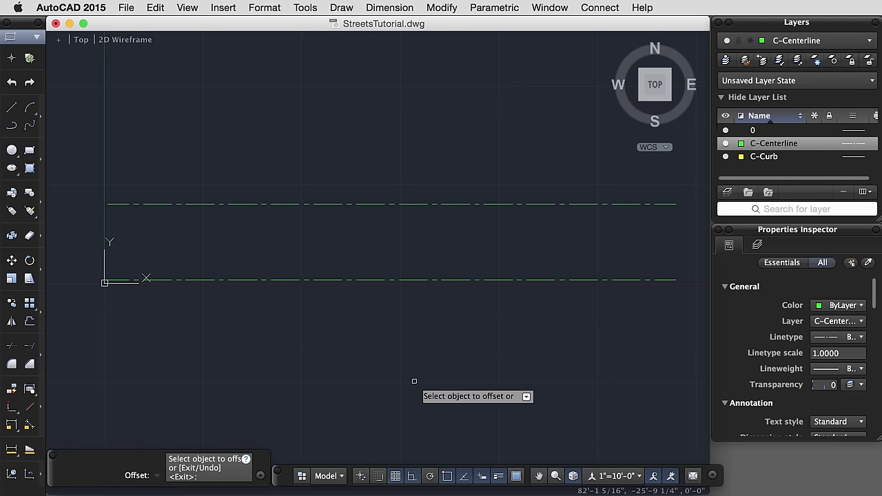
pyautogui.click(363, 281)
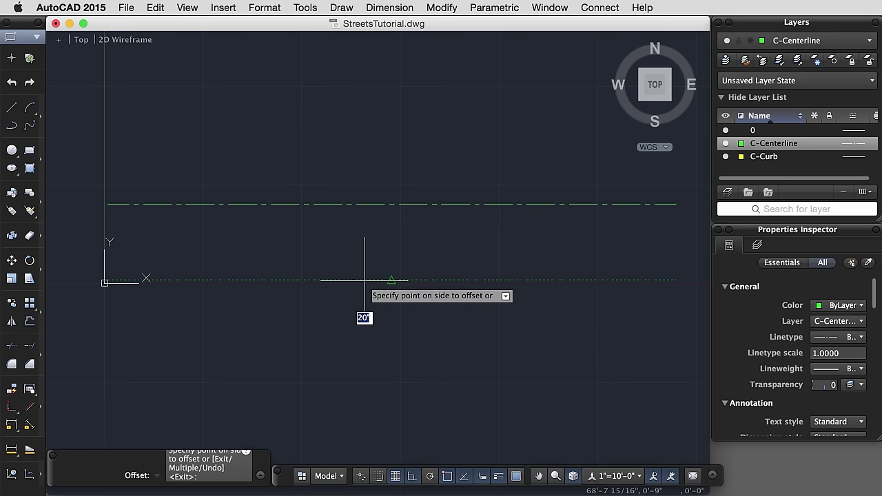
pyautogui.click(386, 327)
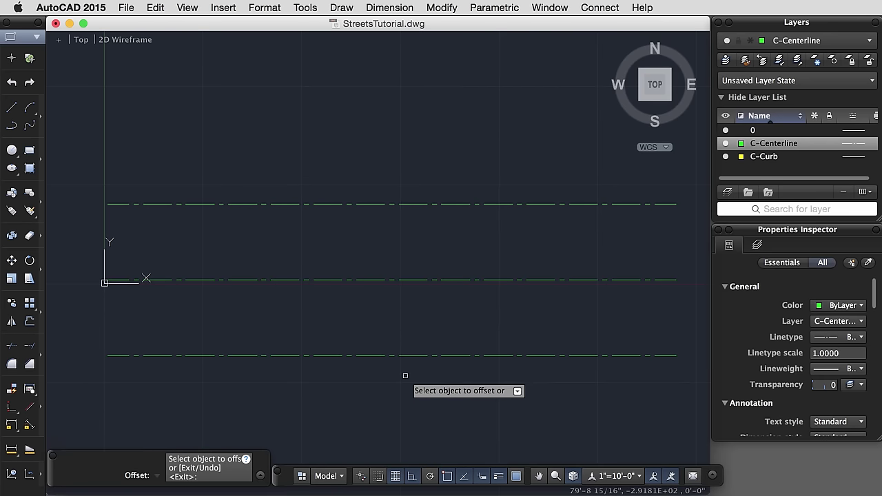
pyautogui.press('Return')
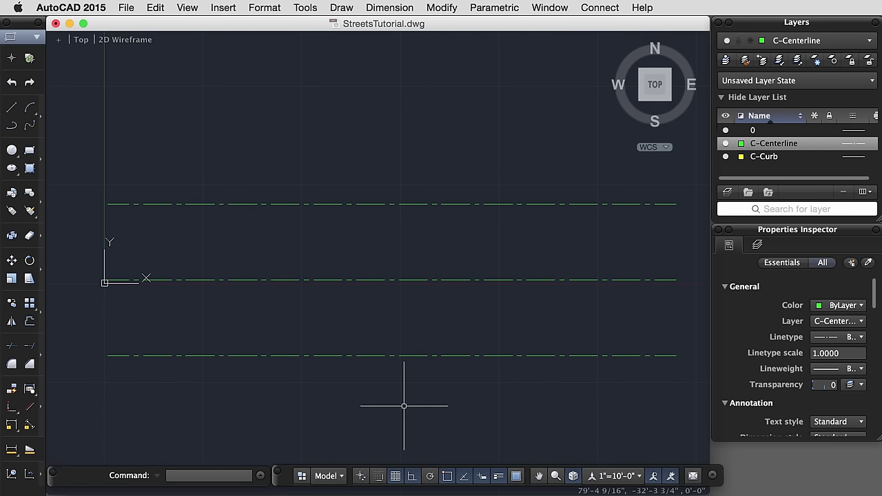
# Step: Restart Offset at 20 feet on the middle centerline, then cancel it
pyautogui.write('o')
pyautogui.press('Return')
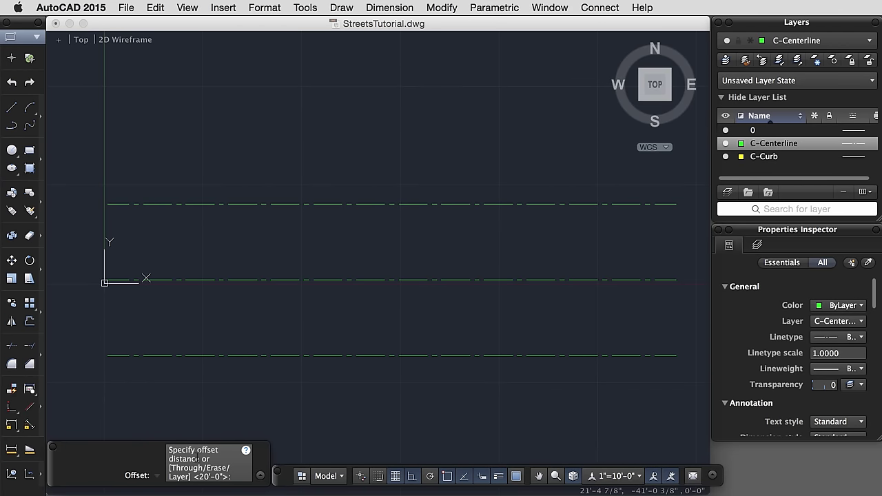
pyautogui.press('Return')
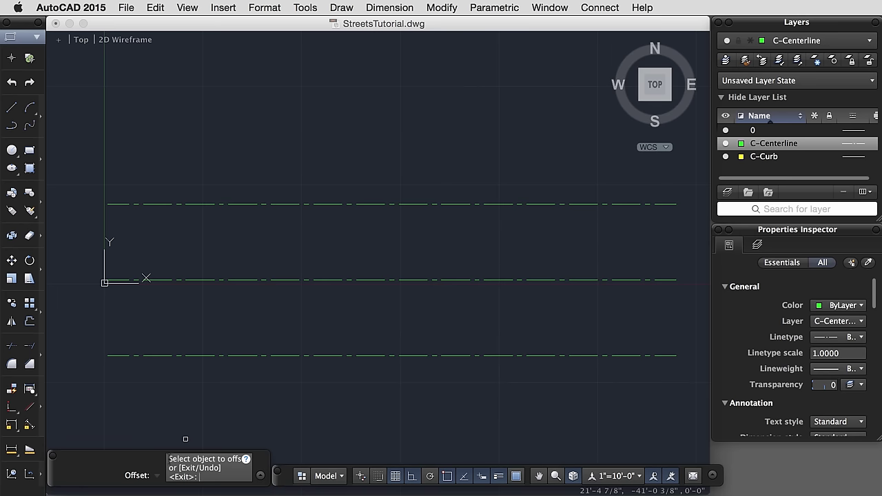
pyautogui.click(292, 279)
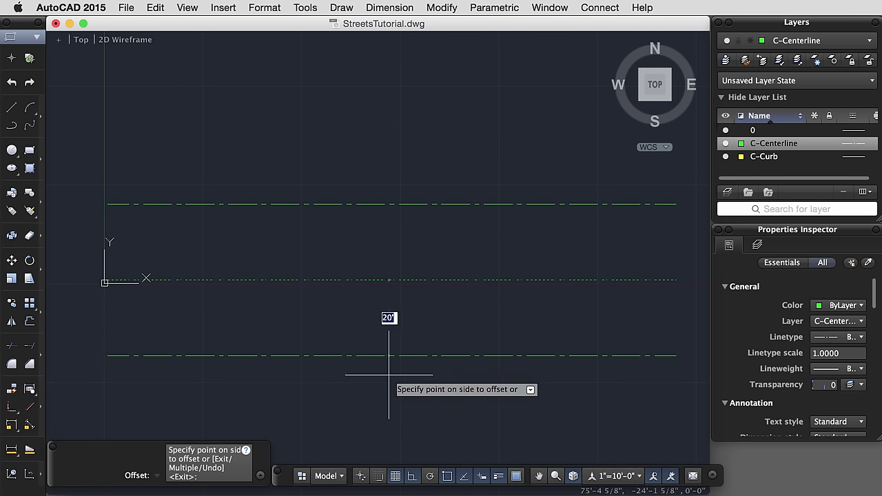
pyautogui.press('Escape')
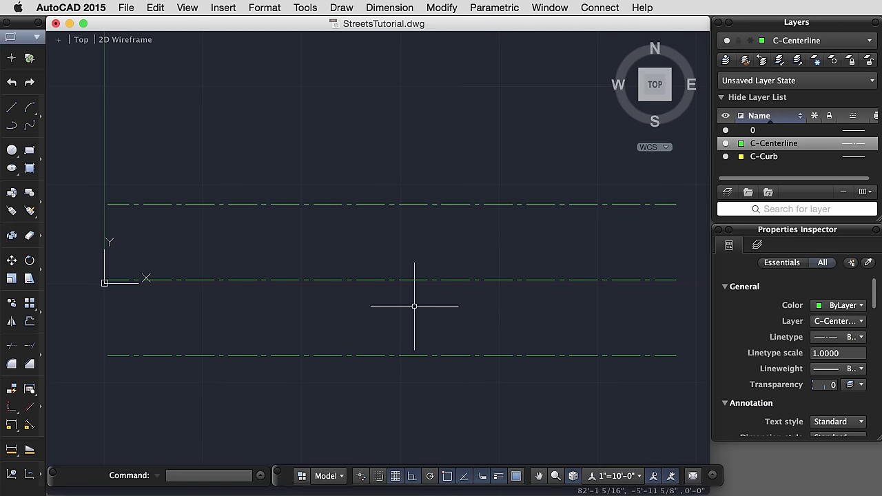
# Step: Offset the upper line 6 inches to create a second parallel line beside it
pyautogui.scroll(2, 162, 198)
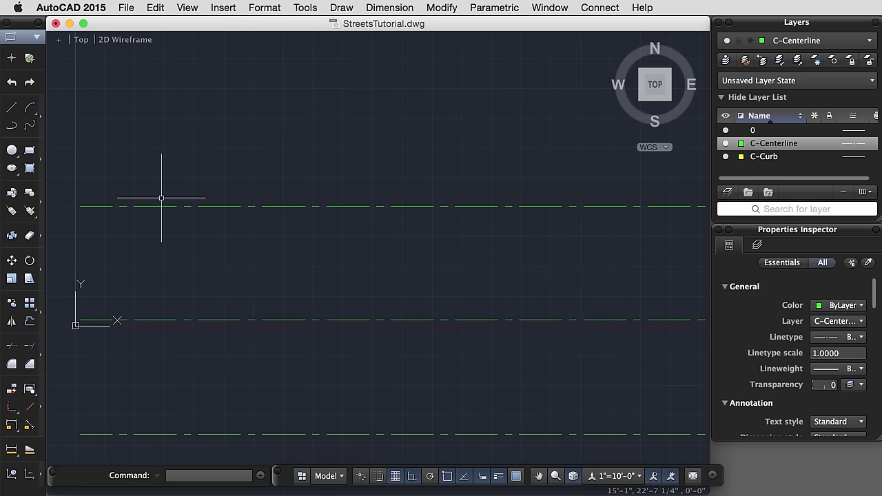
pyautogui.write('o')
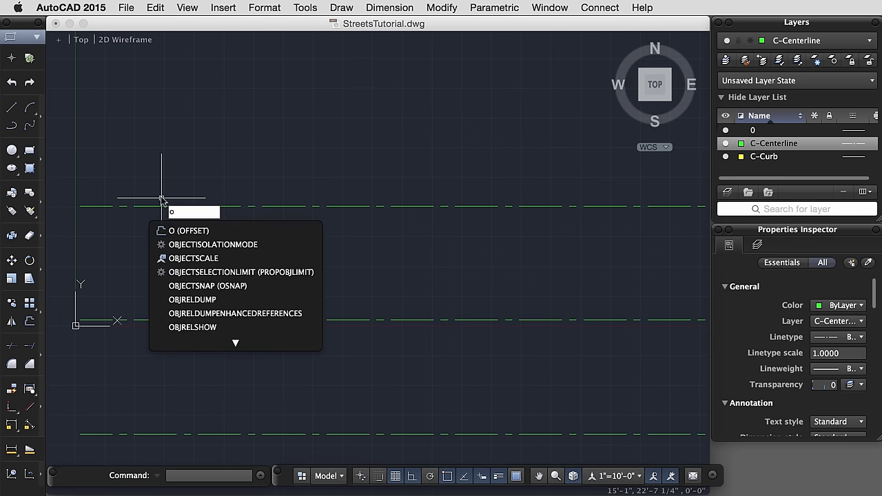
pyautogui.press('Return')
pyautogui.write('6')
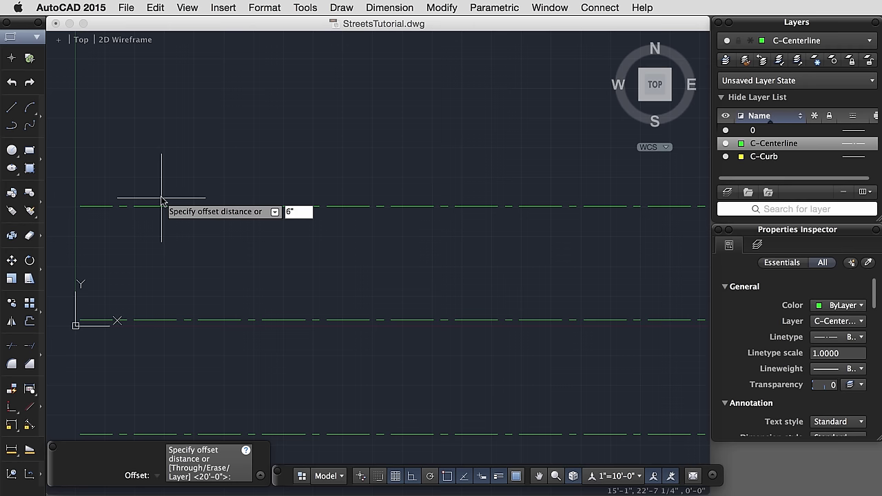
pyautogui.press('Return')
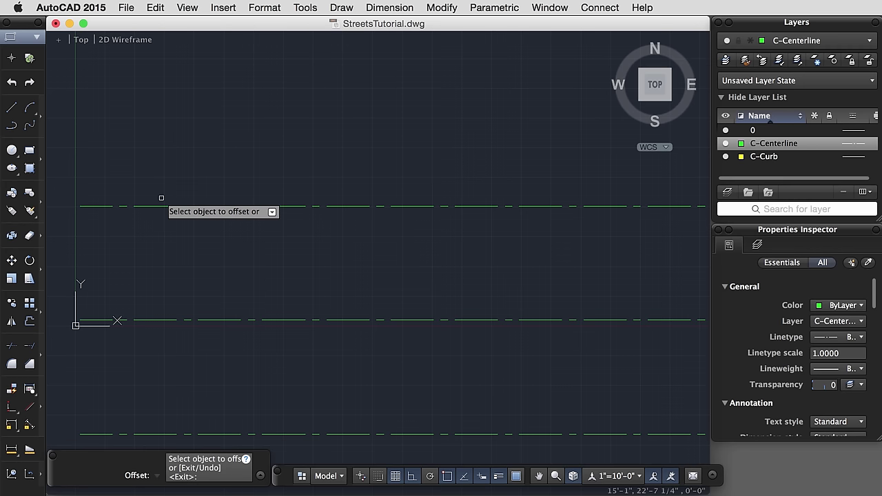
pyautogui.click(160, 205)
pyautogui.click(174, 228)
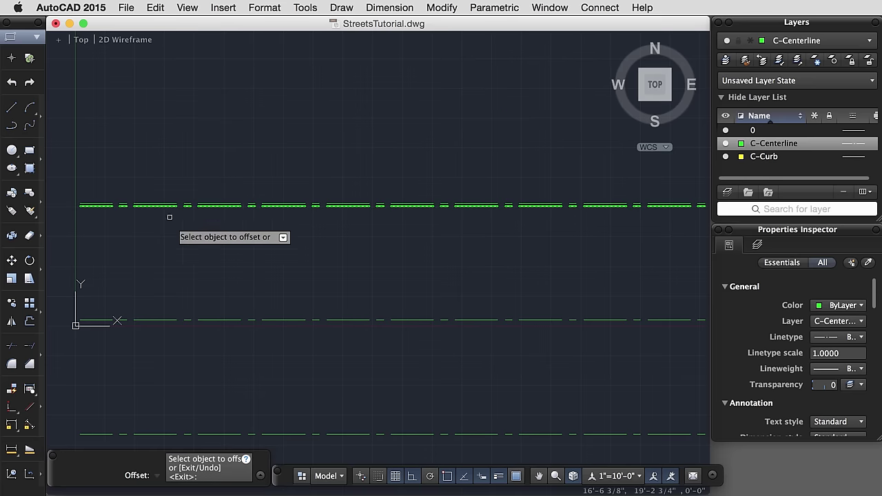
pyautogui.press('Return')
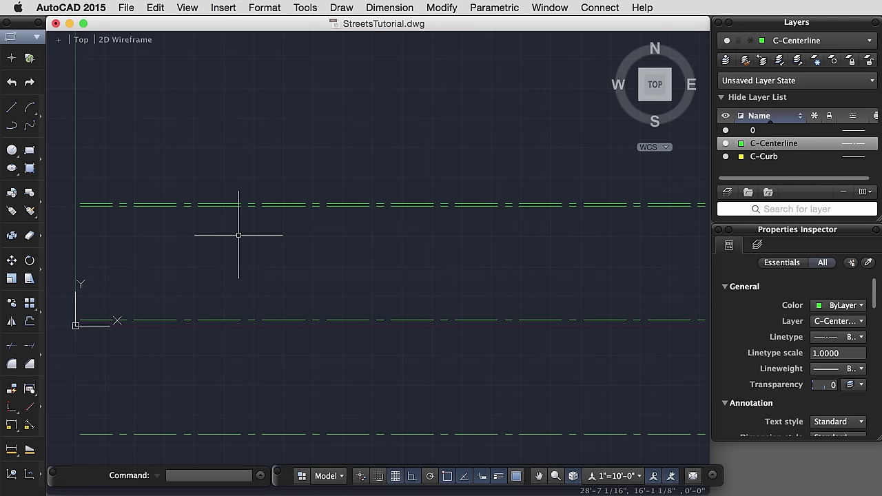
# Step: Move the crossing-selected upper polylines onto the C-Curb layer
pyautogui.click(325, 230)
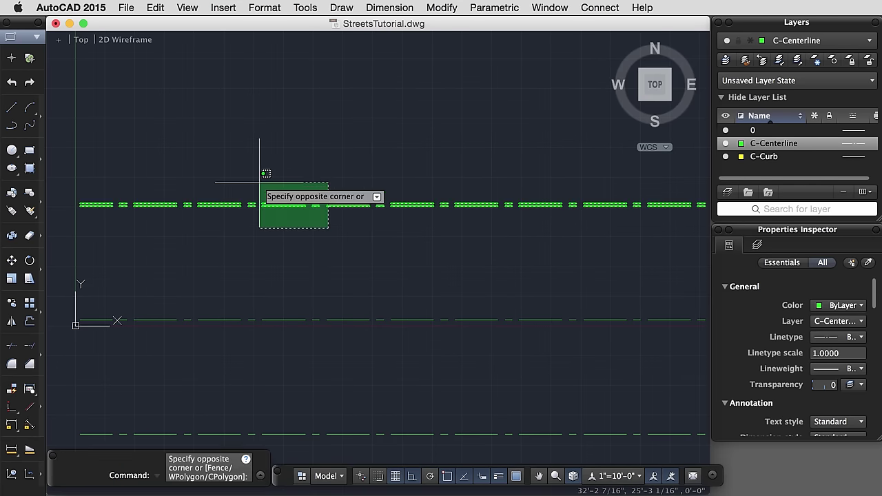
pyautogui.click(260, 190)
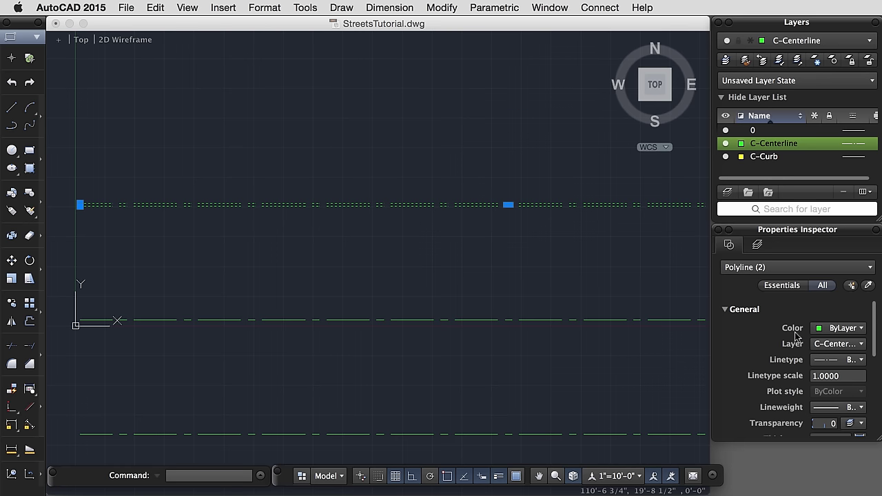
pyautogui.click(837, 343)
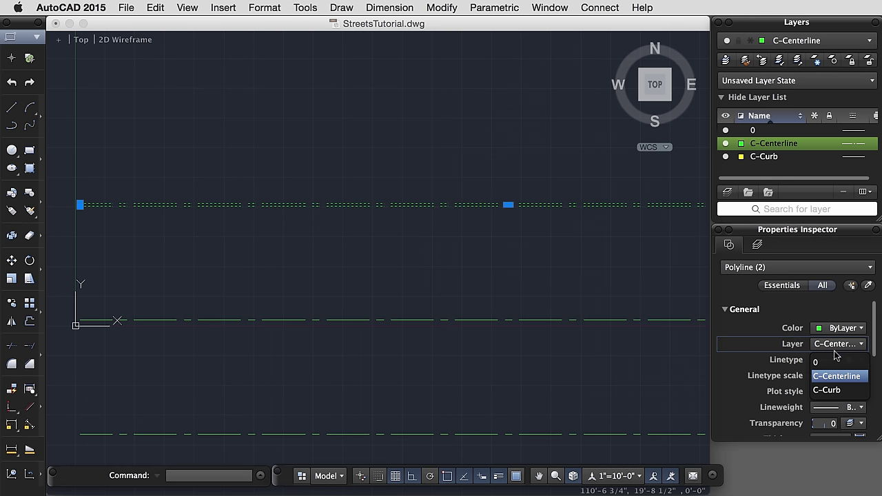
pyautogui.click(830, 390)
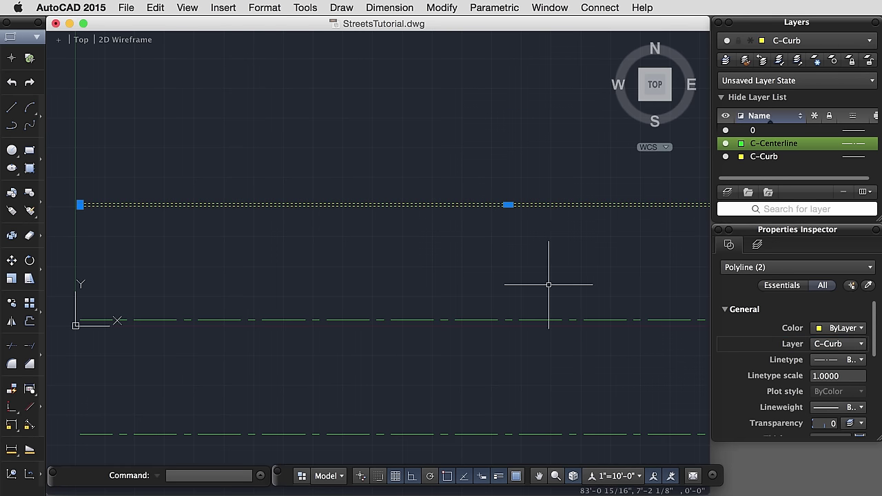
pyautogui.press('Escape')
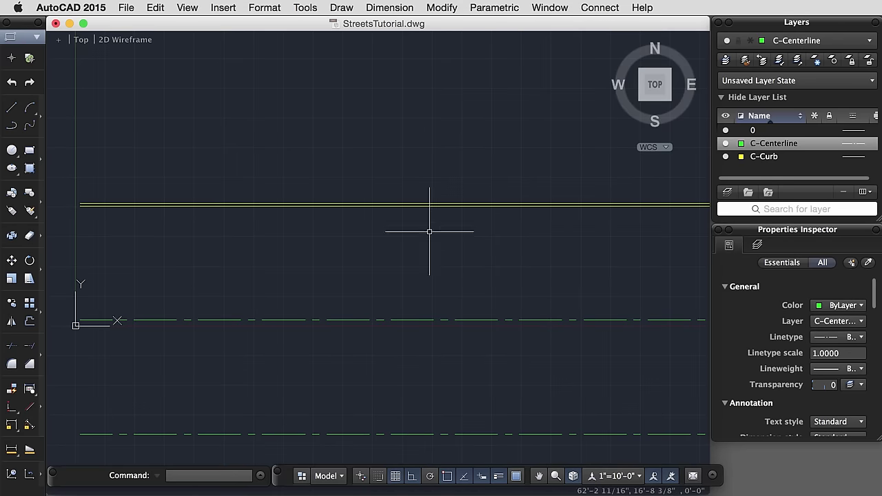
# Step: Offset the upper curb line 6 inches upward
pyautogui.scroll(-2, 543, 269)
pyautogui.scroll(1, 543, 269)
pyautogui.scroll(2, 543, 268)
pyautogui.scroll(-1, 543, 269)
pyautogui.write('o')
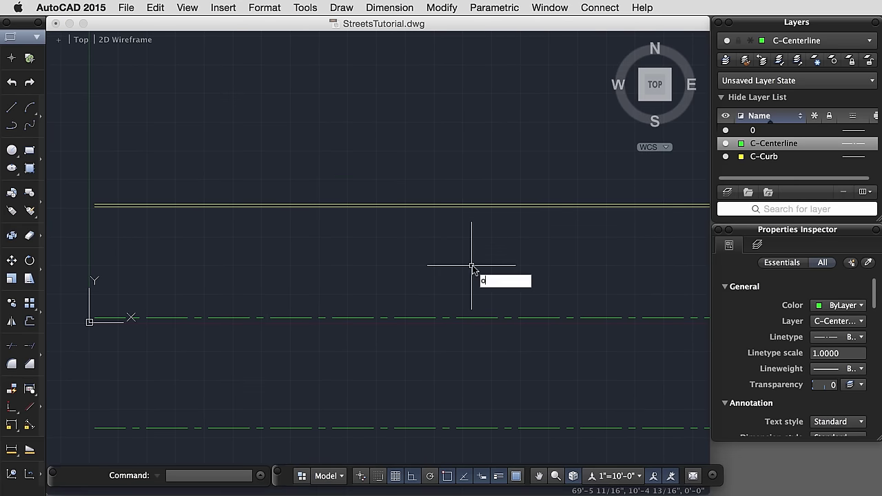
pyautogui.press('Return')
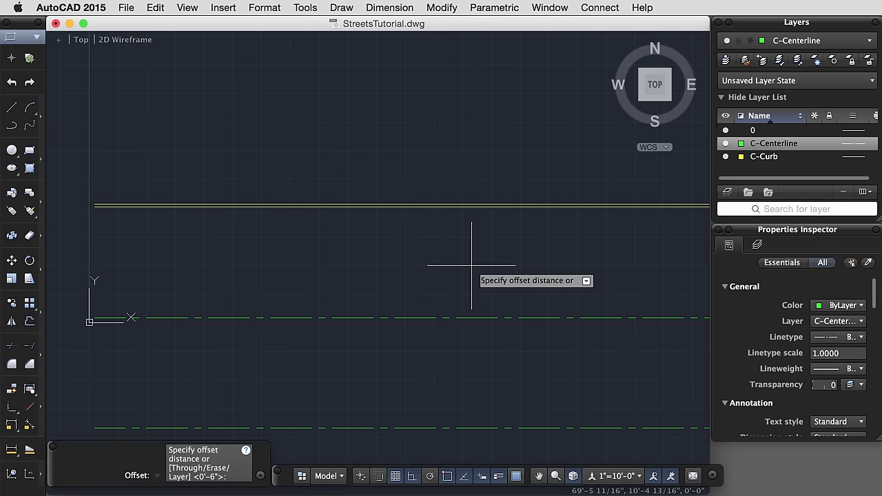
pyautogui.write('6')
pyautogui.press('Return')
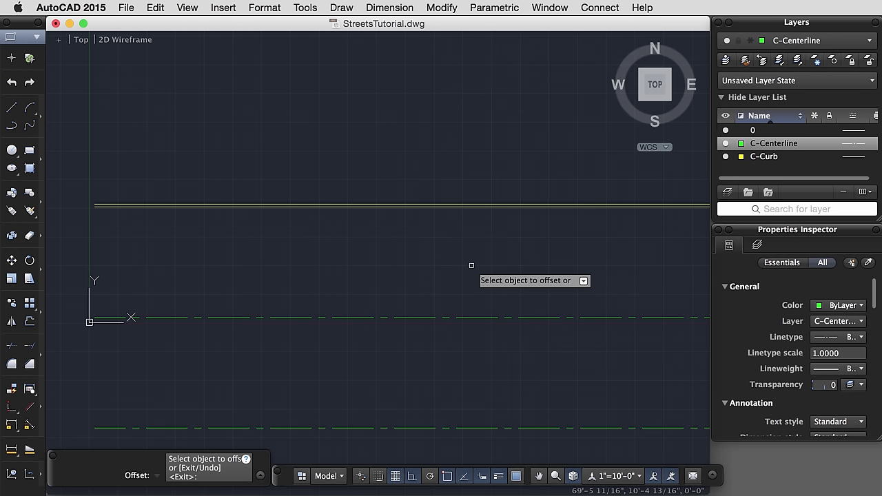
pyautogui.click(340, 206)
pyautogui.click(347, 176)
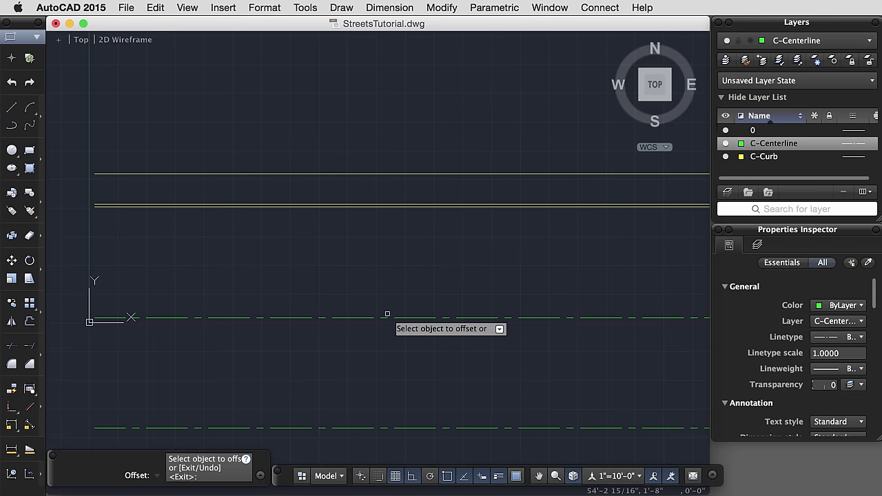
pyautogui.press('Return')
# Step: Bring up the object snap options and dismiss them without changes
pyautogui.scroll(-3, 384, 307)
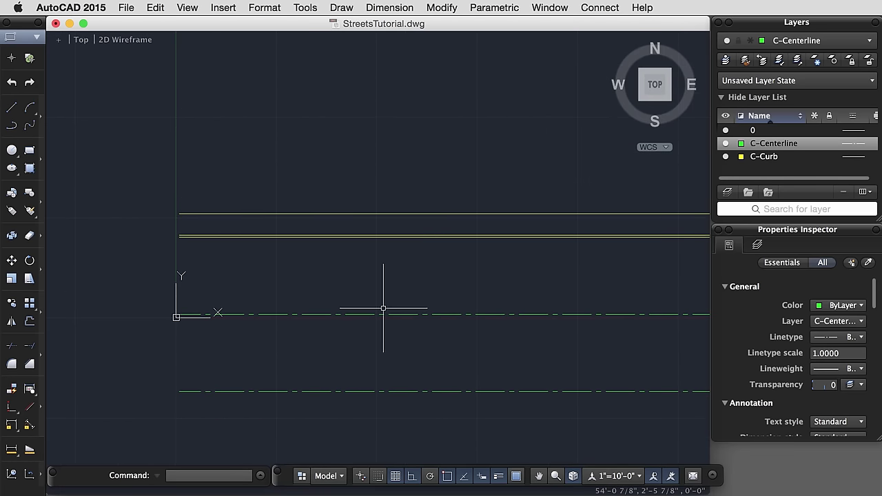
pyautogui.keyDown('shift'); pyautogui.rightClick(489, 275); pyautogui.keyUp('shift')
pyautogui.press('Escape')
pyautogui.hscroll(3, 483, 278)
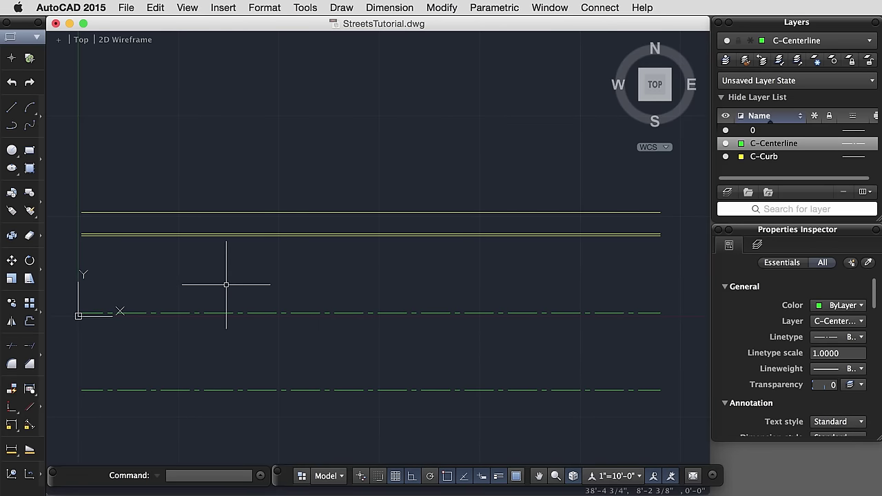
# Step: Draw a 75' vertical polyline running north from the origin
pyautogui.moveTo(197, 289); pyautogui.dragTo(377, 294, button='middle')
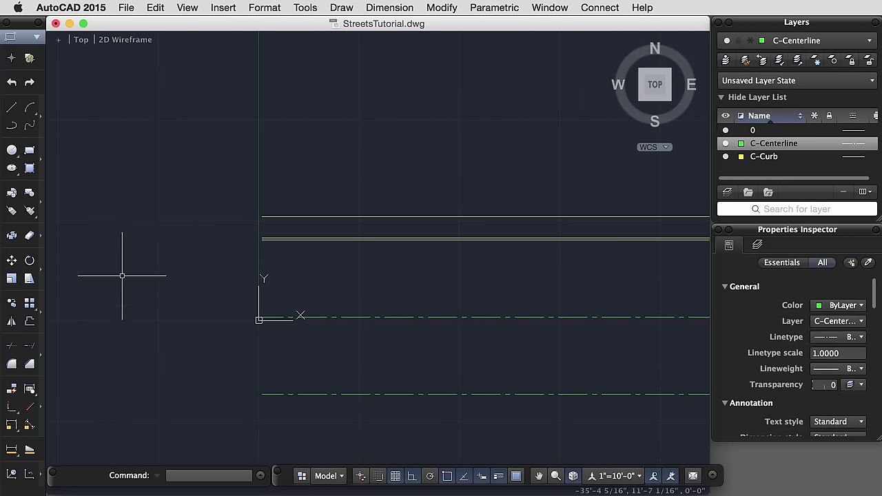
pyautogui.write('pl')
pyautogui.press('Return')
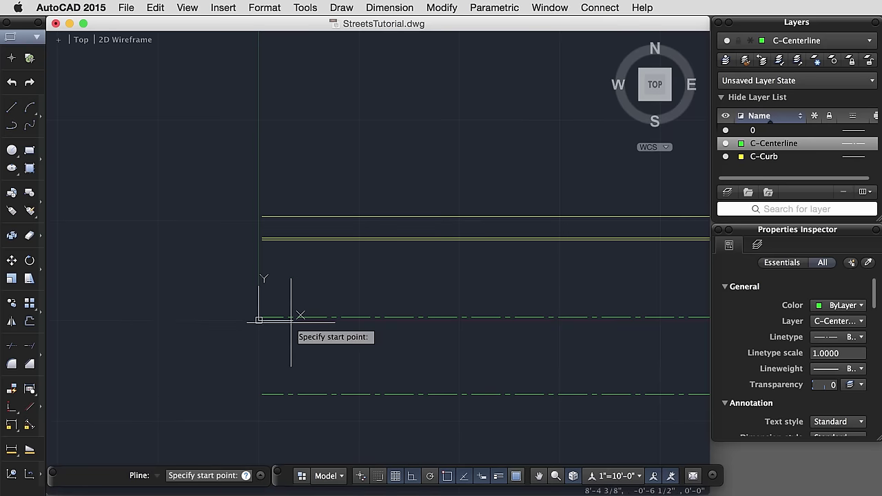
pyautogui.click(260, 318)
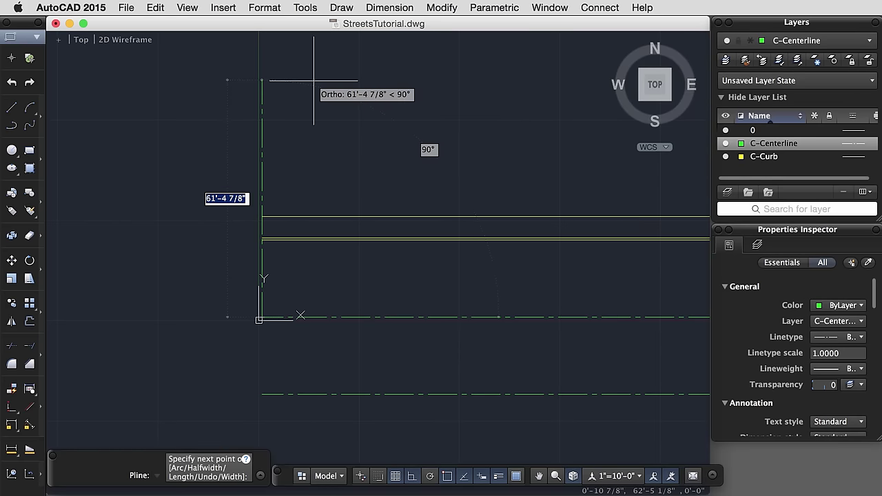
pyautogui.scroll(-2, 313, 83)
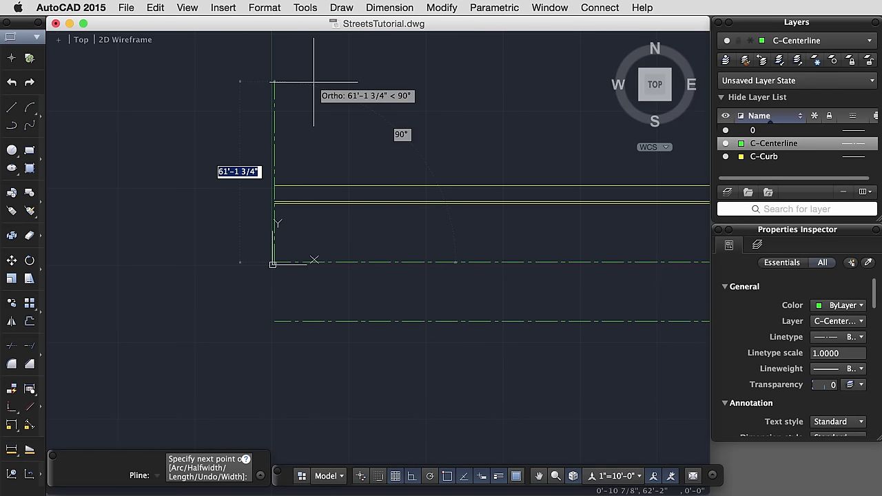
pyautogui.write('75')
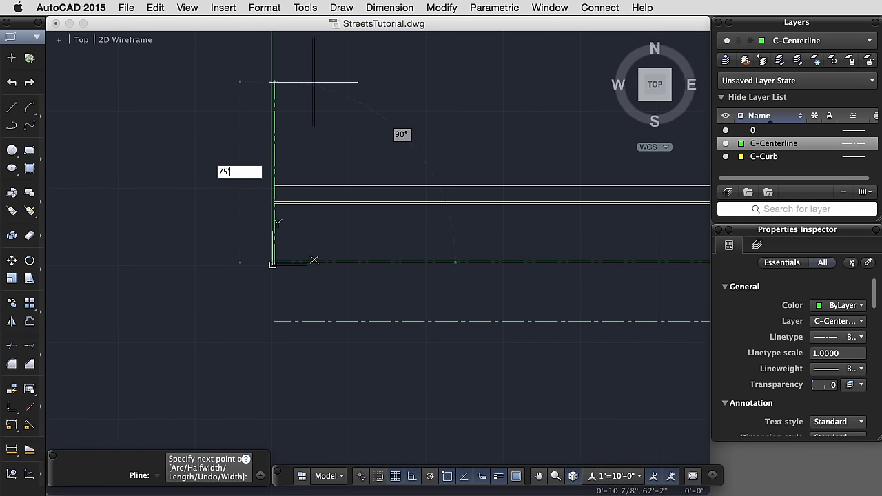
pyautogui.write("'")
pyautogui.press('Return')
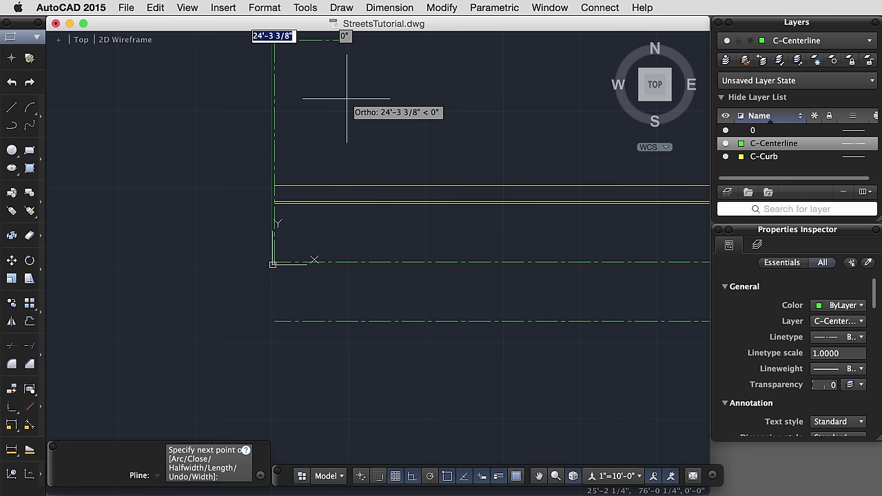
pyautogui.press('Return')
pyautogui.scroll(-3, 334, 183)
pyautogui.scroll(5, 319, 146)
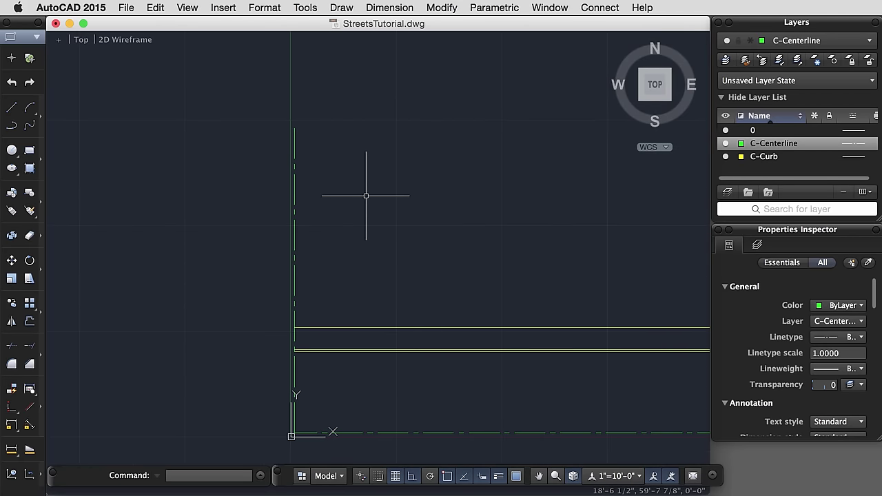
# Step: Offset the vertical centerline 15 feet left twice, making two parallel copies
pyautogui.write('15')
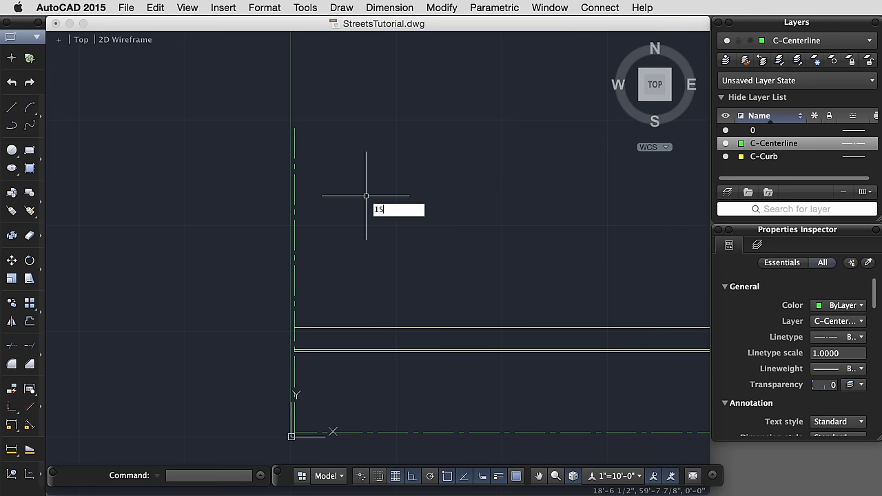
pyautogui.write("'")
pyautogui.press('Return')
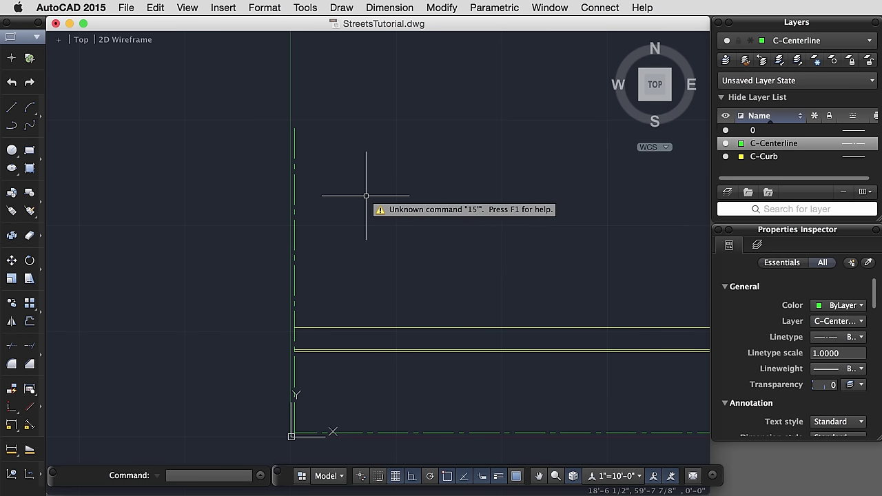
pyautogui.write('o')
pyautogui.press('Return')
pyautogui.write("15'")
pyautogui.press('Return')
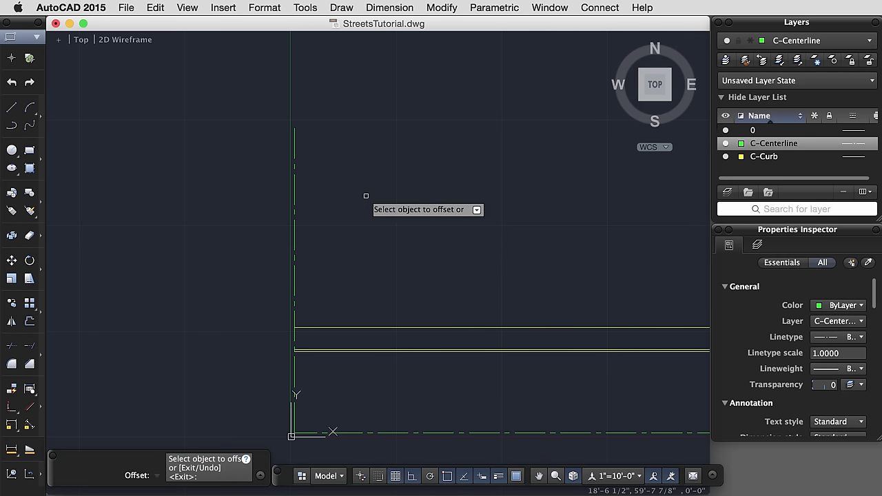
pyautogui.click(294, 247)
pyautogui.click(223, 250)
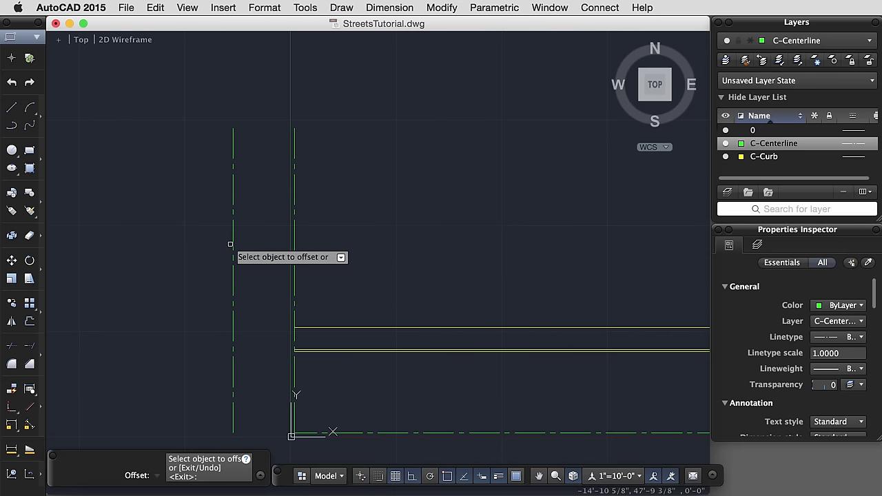
pyautogui.click(233, 241)
pyautogui.click(203, 269)
pyautogui.press('Escape')
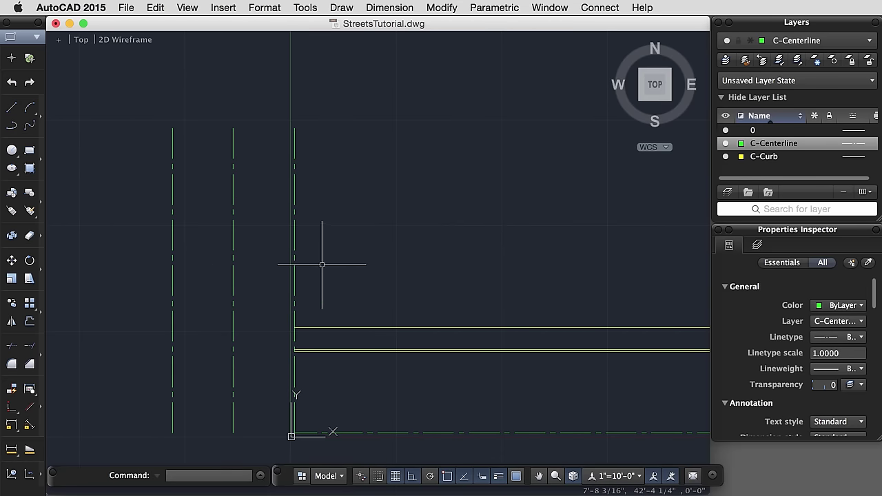
# Step: Move the right and far-left vertical lines onto the C-Curb layer
pyautogui.click(296, 238)
pyautogui.click(217, 276)
pyautogui.click(218, 277)
pyautogui.click(146, 252)
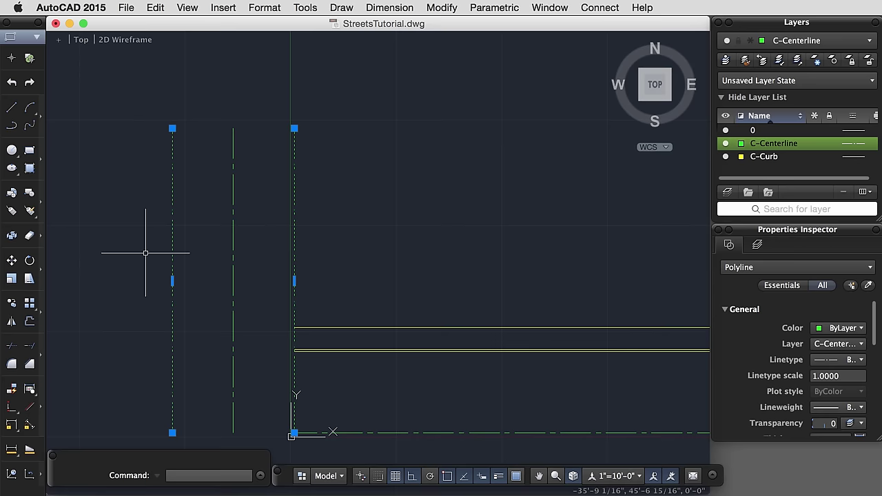
pyautogui.click(861, 348)
pyautogui.click(834, 391)
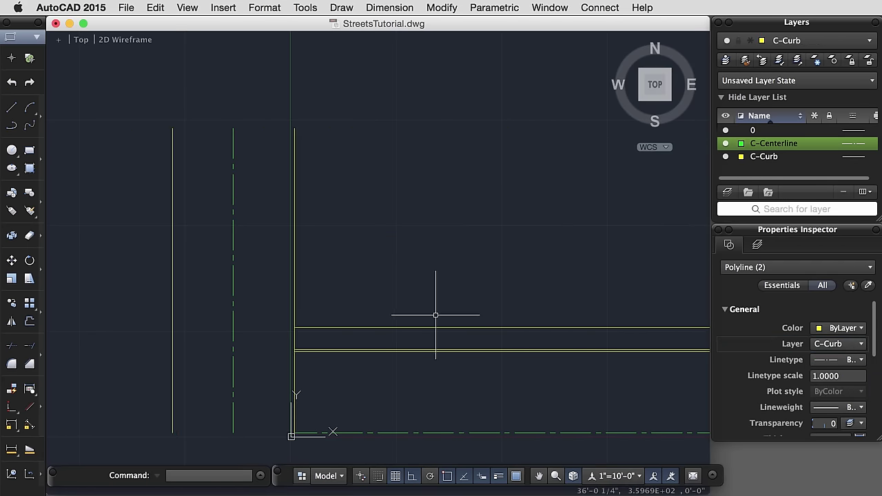
pyautogui.press('Escape')
# Step: Offset the right vertical curb line 6 inches to its right
pyautogui.write('o')
pyautogui.press('Return')
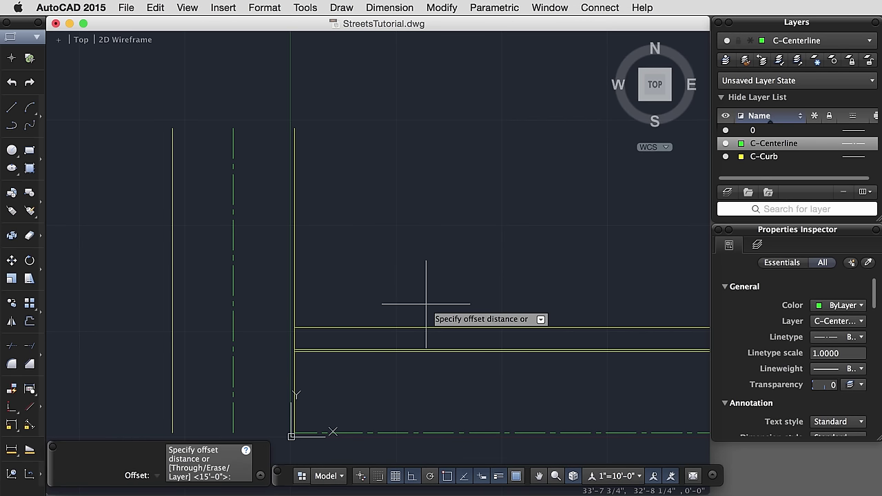
pyautogui.write('6')
pyautogui.press('Return')
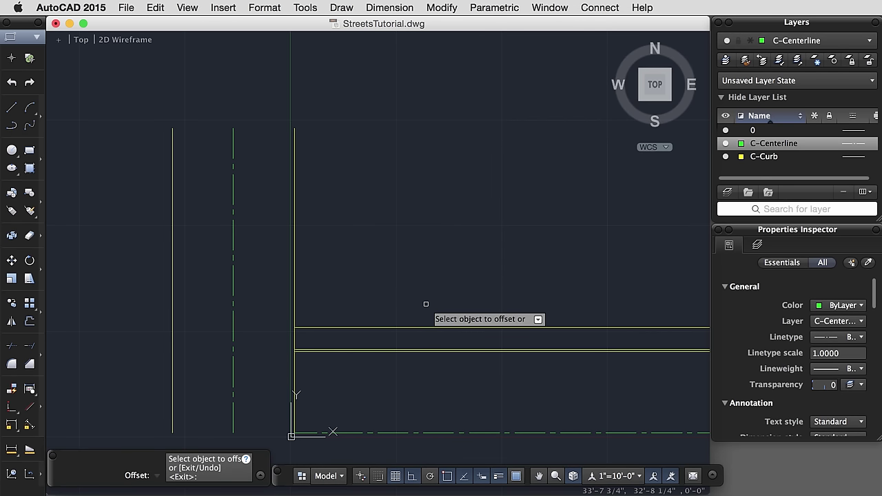
pyautogui.click(294, 277)
pyautogui.click(325, 282)
pyautogui.press('Return')
# Step: Add another 6-inch offset copy of the vertical curb line
pyautogui.press('Return')
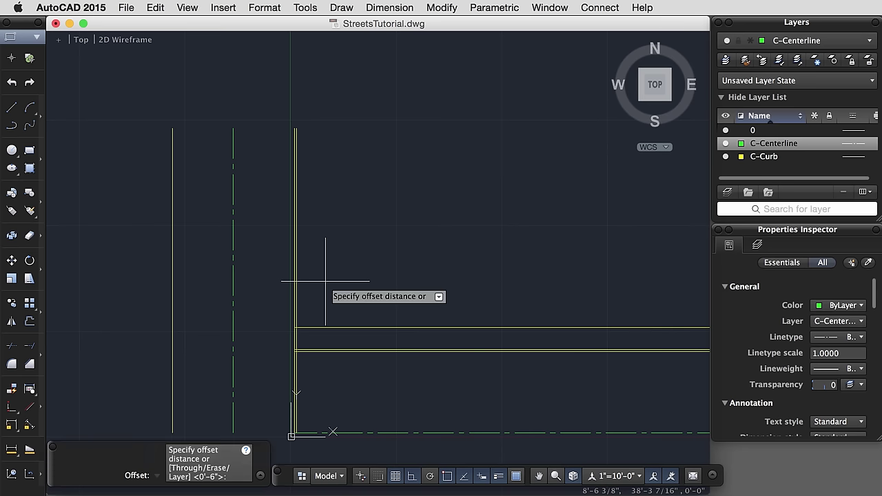
pyautogui.write('6')
pyautogui.press('Return')
pyautogui.click(296, 282)
pyautogui.click(351, 280)
pyautogui.press('Return')
pyautogui.scroll(-4, 353, 299)
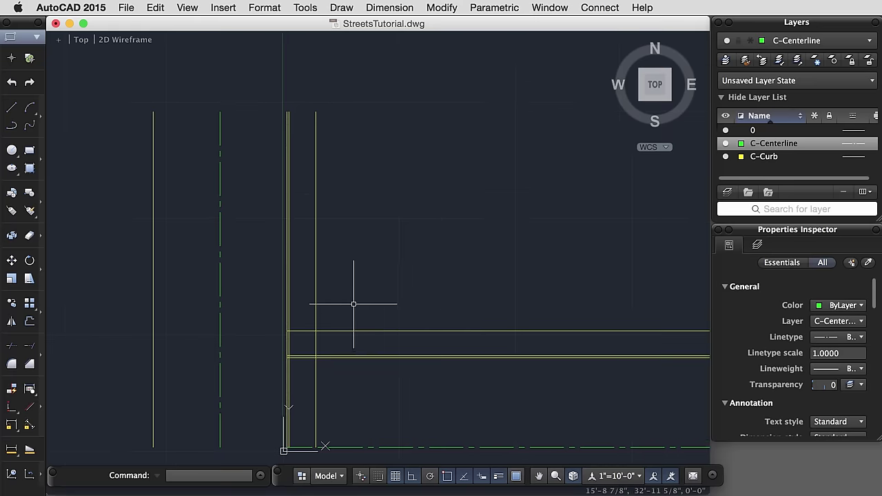
pyautogui.scroll(4, 337, 348)
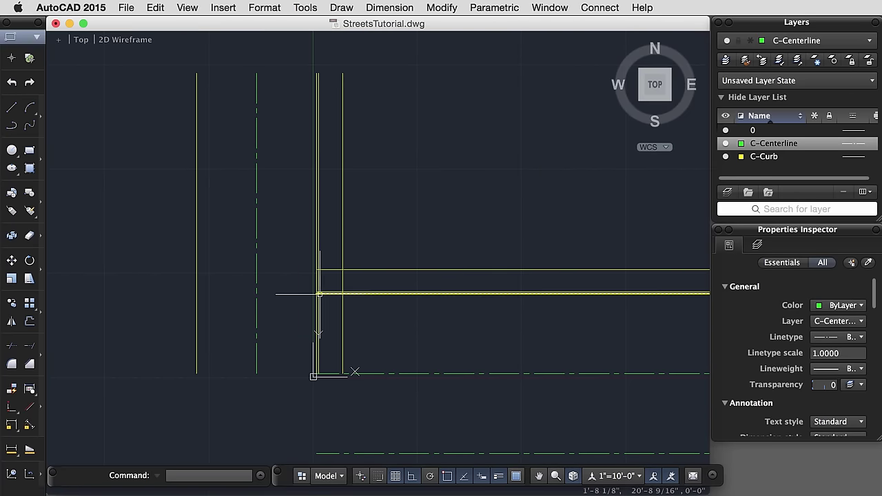
pyautogui.scroll(2, 313, 295)
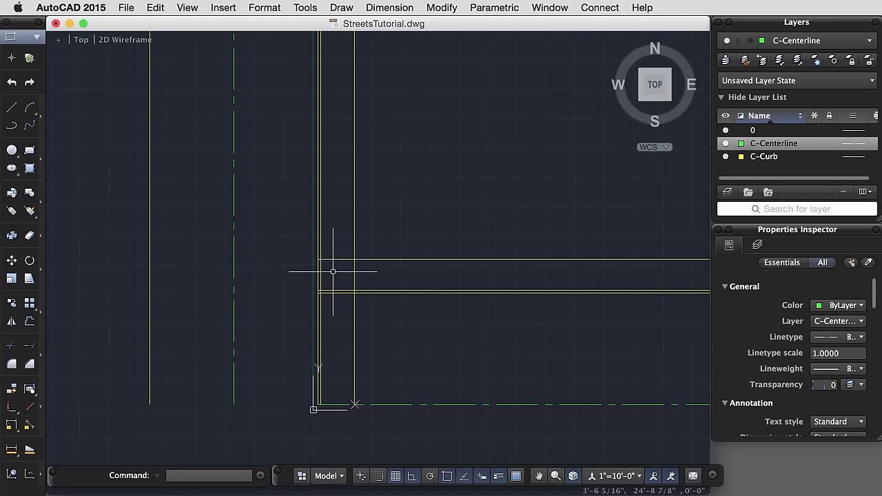
# Step: Fillet the first vertical and horizontal curb lines with a 15' radius
pyautogui.click(372, 291)
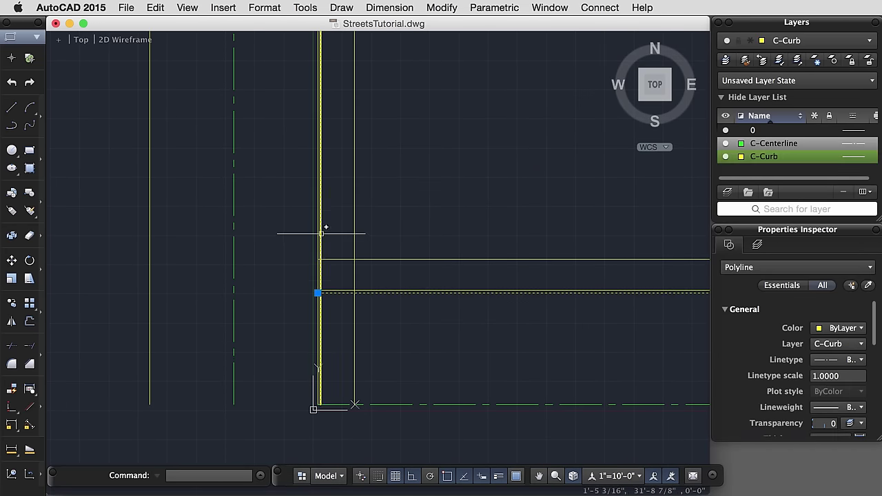
pyautogui.press('Escape')
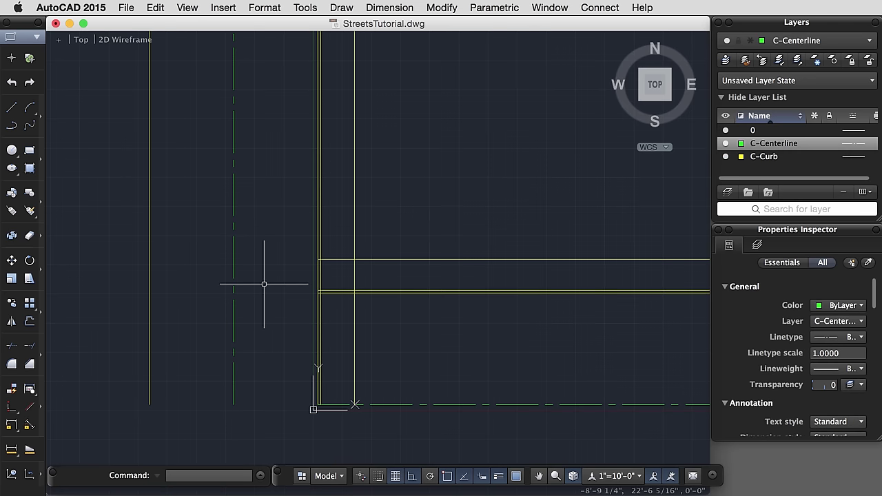
pyautogui.write('f')
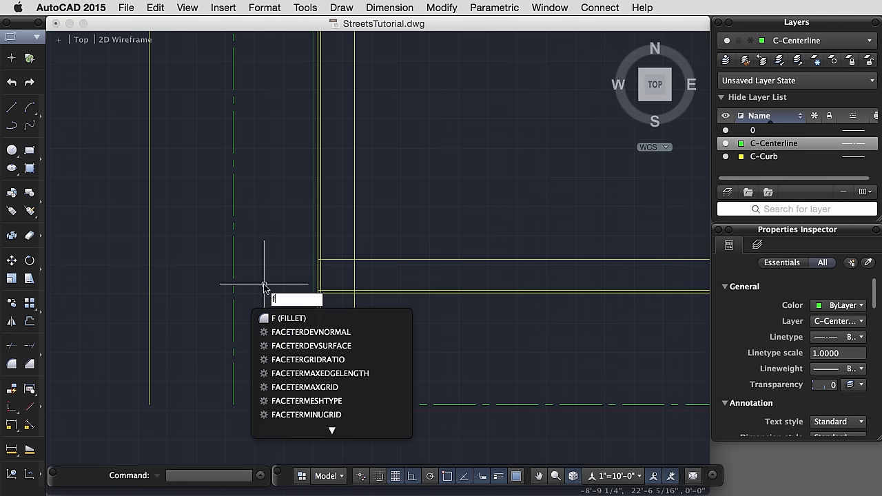
pyautogui.press('Return')
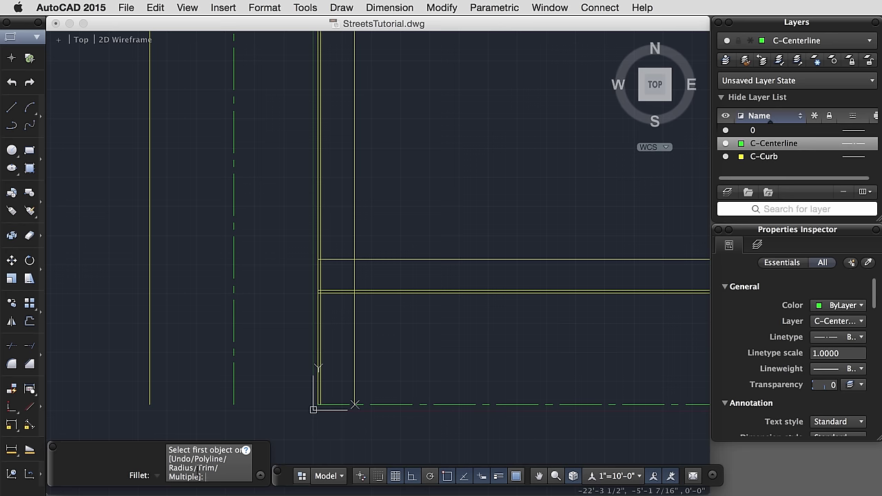
pyautogui.press('Return')
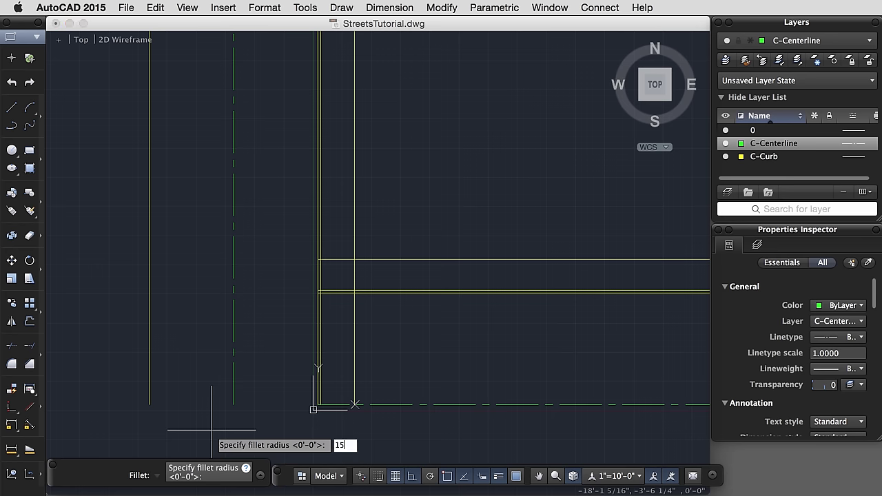
pyautogui.press('Return')
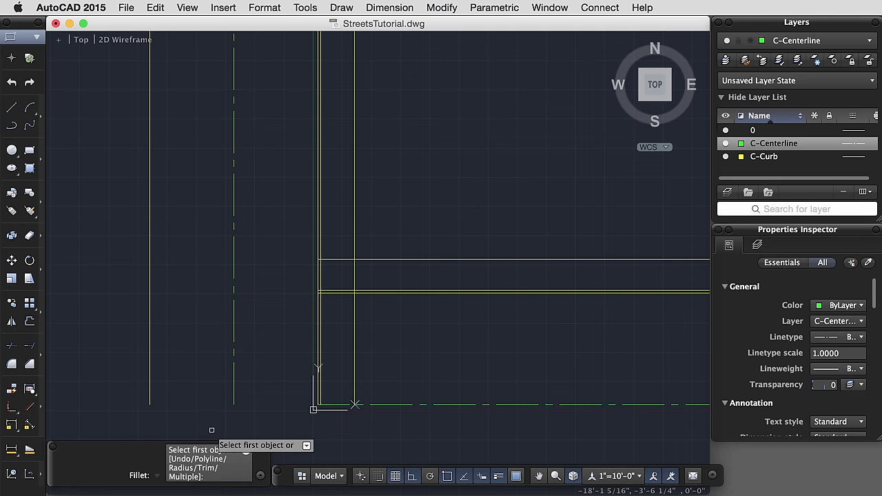
pyautogui.click(317, 183)
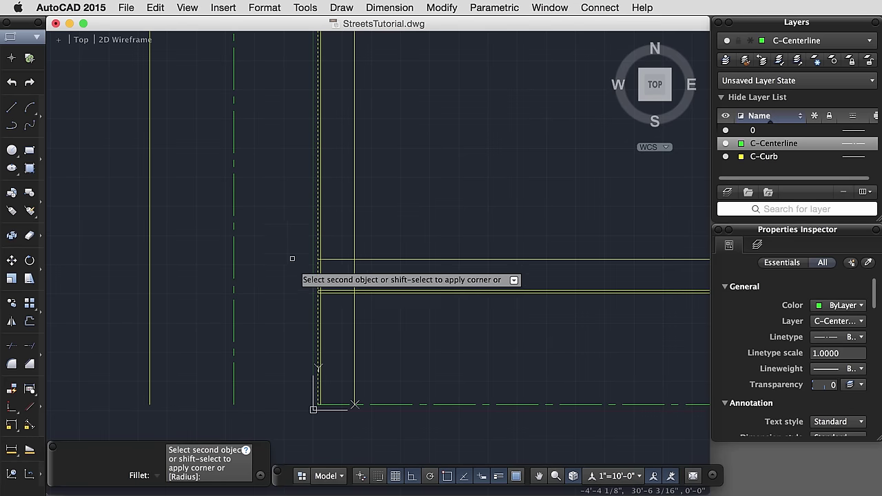
pyautogui.click(434, 292)
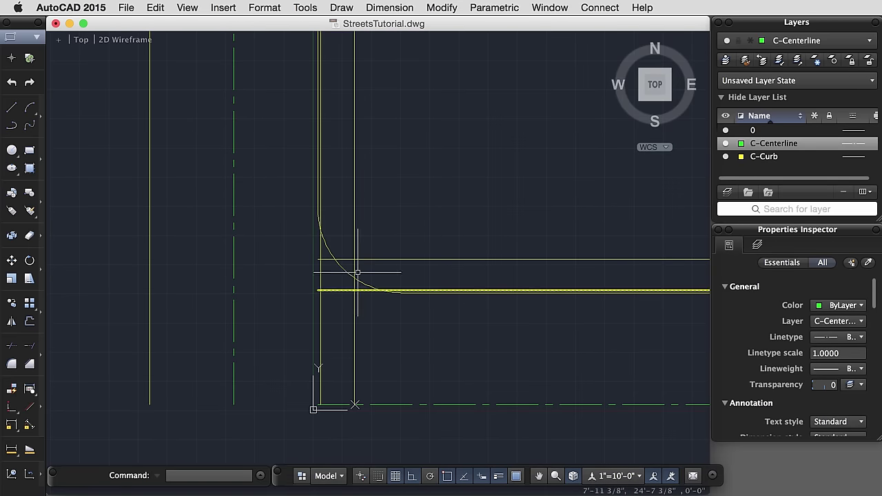
# Step: Repeat the 15' fillet on the second pair of curb lines
pyautogui.press('Return')
pyautogui.click(322, 201)
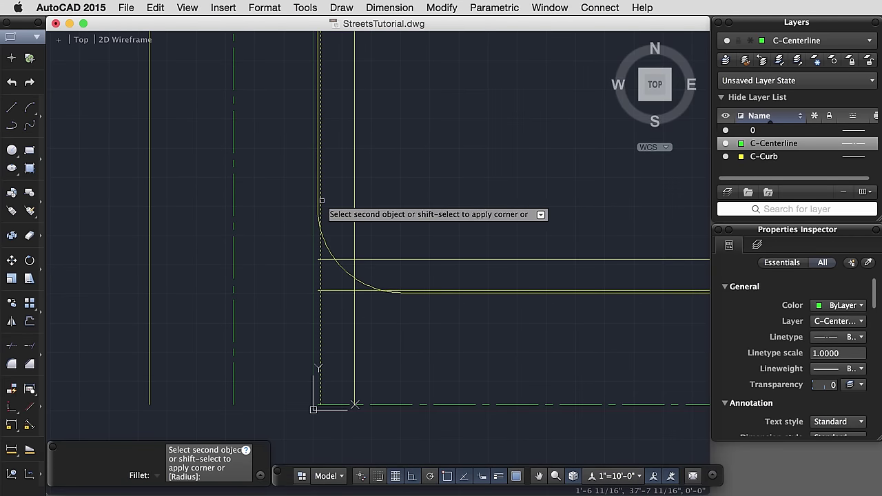
pyautogui.click(417, 290)
pyautogui.scroll(4, 324, 246)
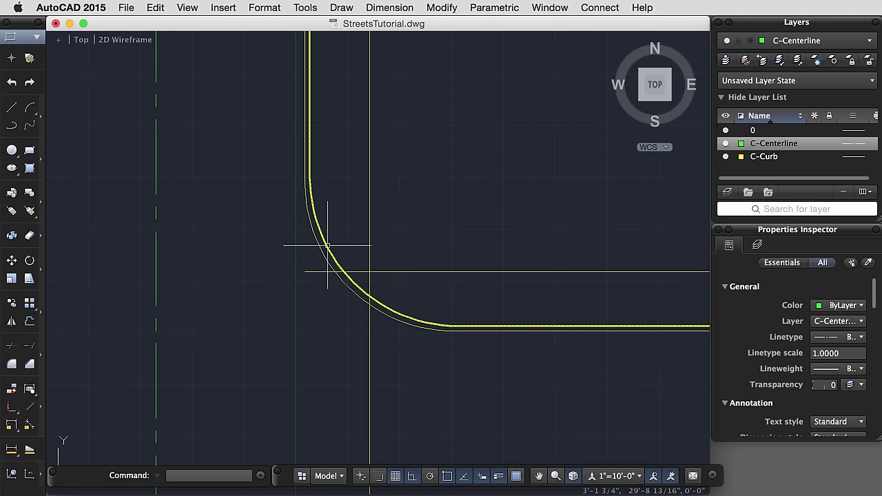
# Step: Remove the outer rounded curb line
pyautogui.click(327, 245)
pyautogui.write('de')
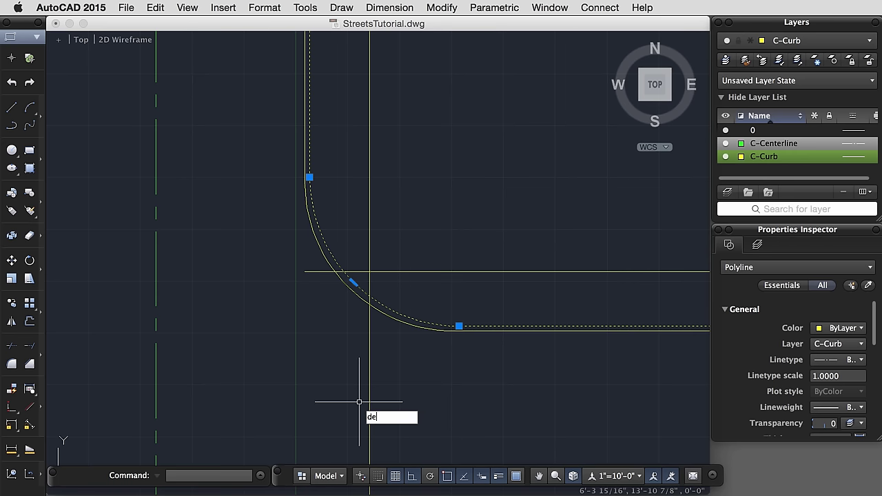
pyautogui.press('BackSpace')
pyautogui.press('BackSpace')
pyautogui.press('Escape')
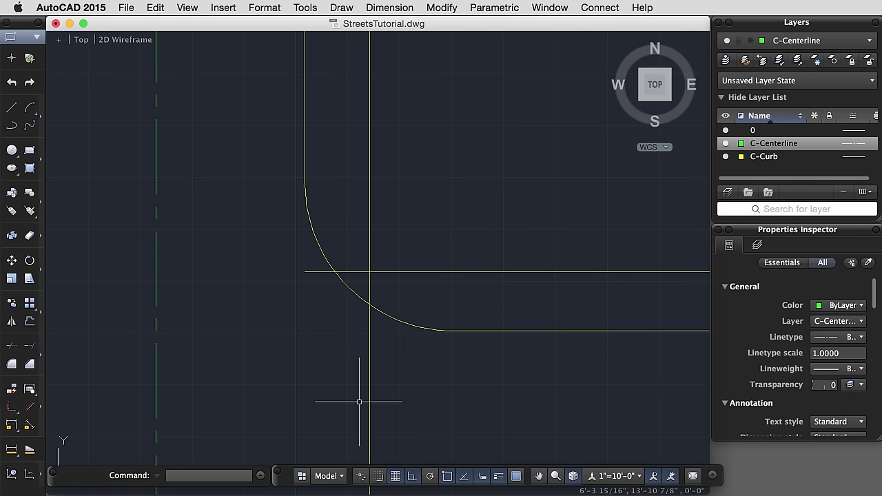
pyautogui.write('o')
pyautogui.press('Escape')
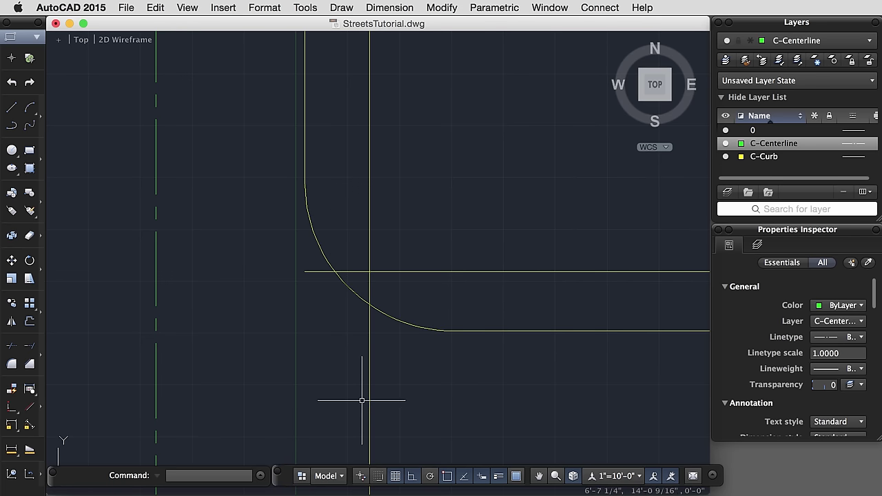
pyautogui.click(422, 331)
pyautogui.scroll(-4, 431, 370)
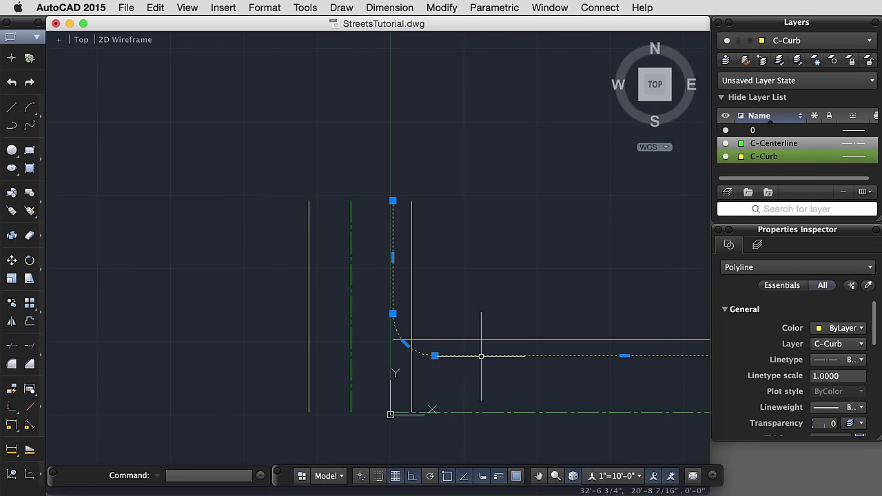
pyautogui.scroll(3, 417, 339)
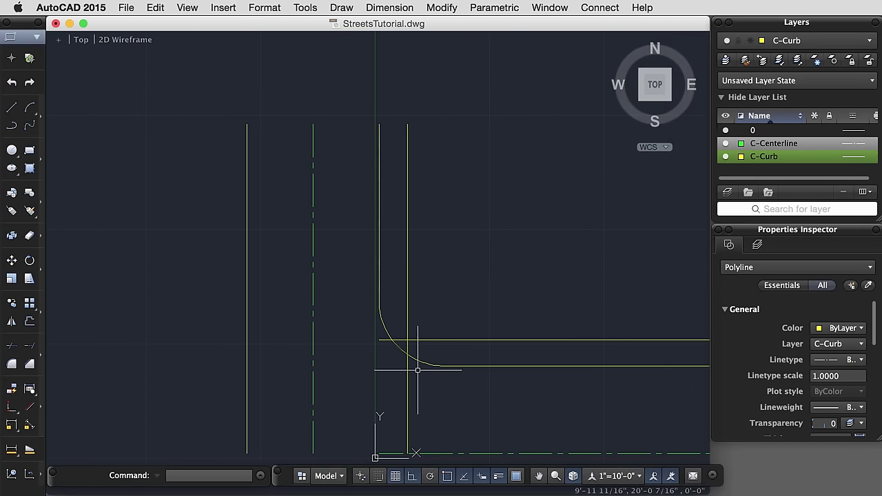
pyautogui.press('Escape')
# Step: Offset the rounded curb line 6 toward the inside of the corner
pyautogui.write('O')
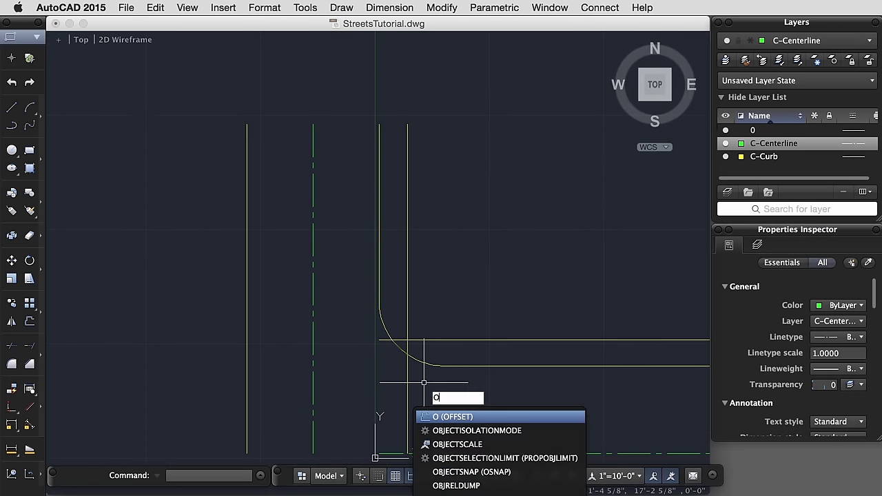
pyautogui.press('Return')
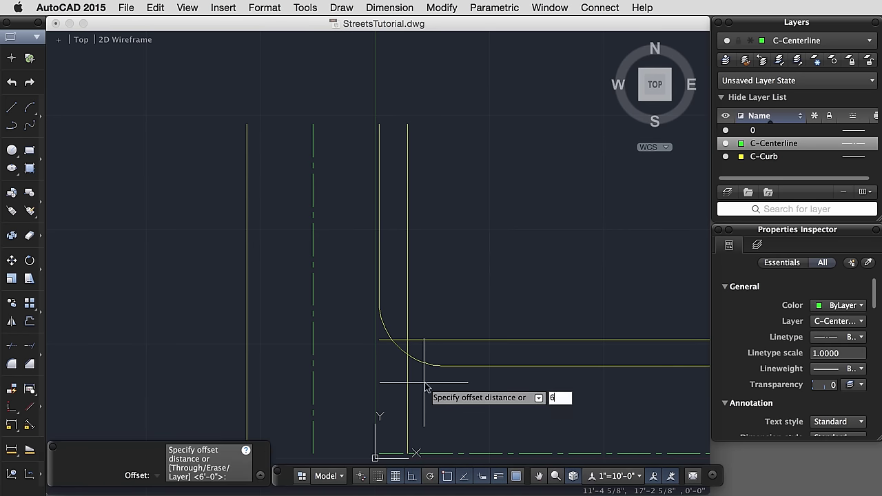
pyautogui.press('Return')
pyautogui.click(433, 366)
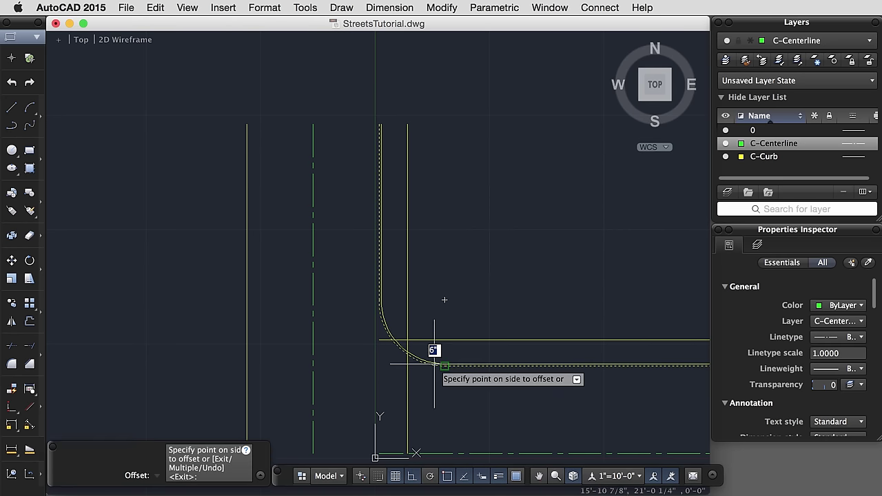
pyautogui.click(457, 325)
pyautogui.scroll(5, 400, 345)
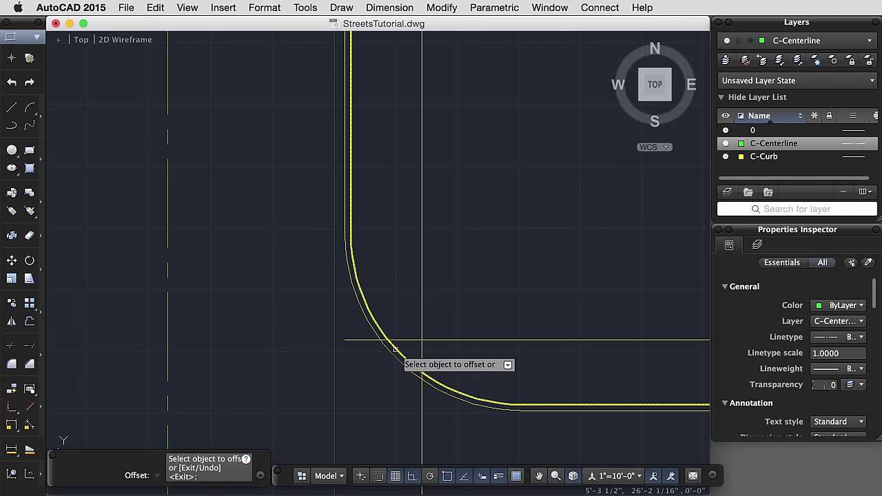
pyautogui.press('Return')
pyautogui.scroll(3, 375, 404)
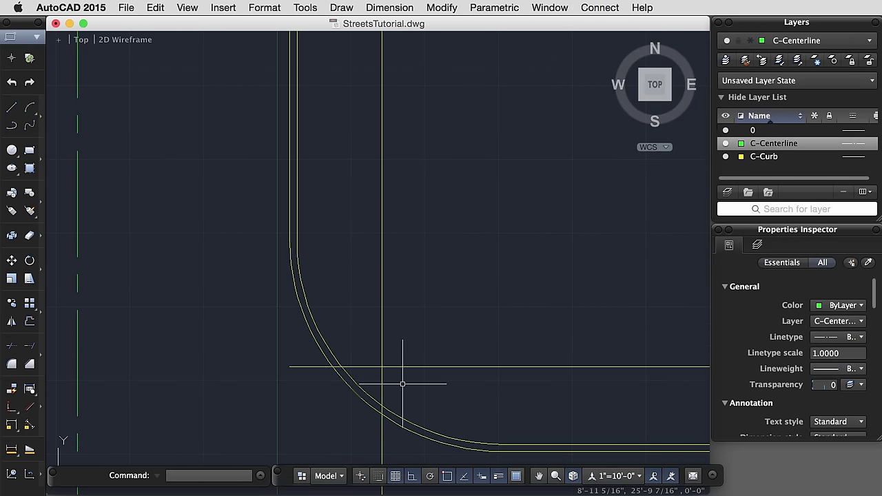
# Step: Fillet the inner vertical and horizontal lines with radius 0 for a square corner
pyautogui.write('FIL')
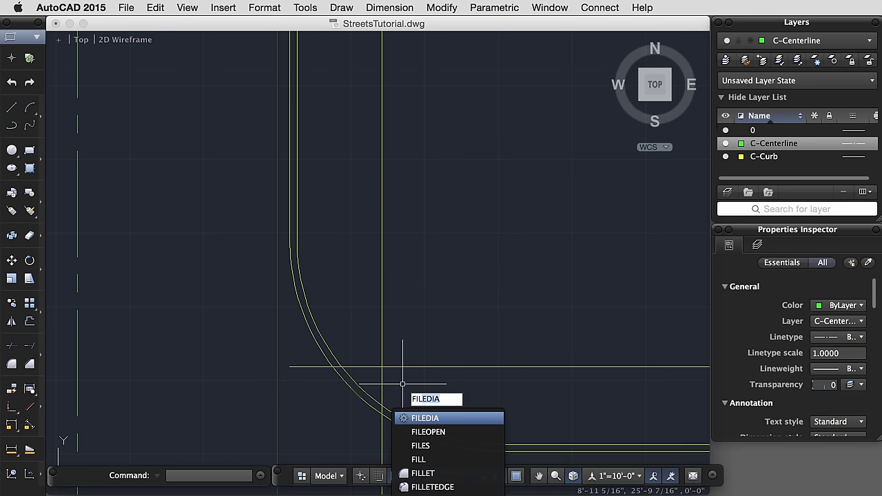
pyautogui.press('BackSpace')
pyautogui.press('BackSpace')
pyautogui.press('BackSpace')
pyautogui.press('Return')
pyautogui.write('r')
pyautogui.press('Return')
pyautogui.press('Return')
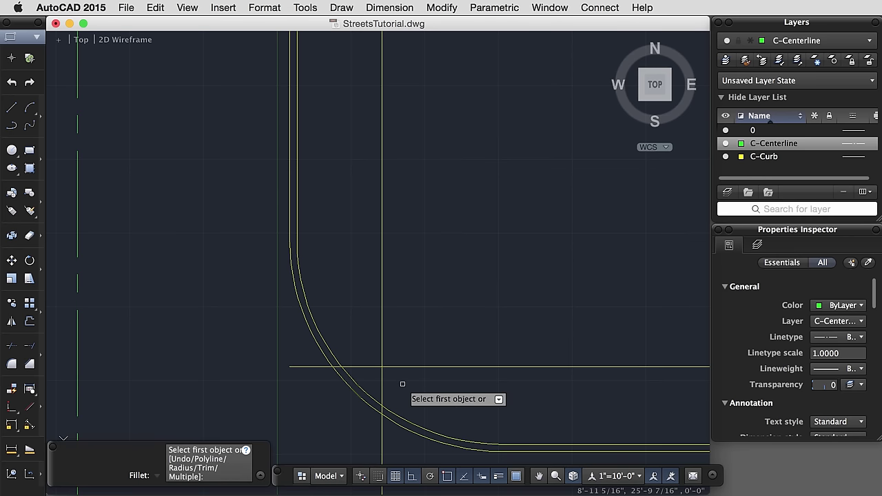
pyautogui.click(383, 353)
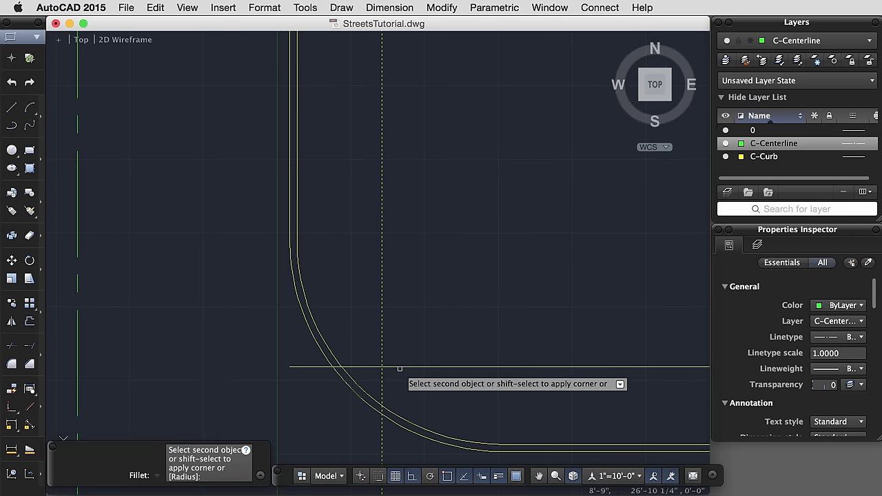
pyautogui.click(400, 367)
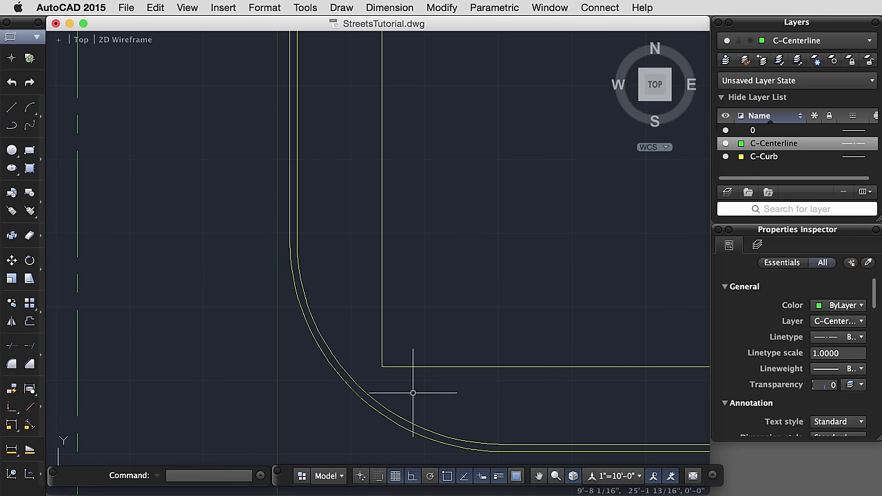
pyautogui.scroll(4, 381, 368)
pyautogui.click(382, 367)
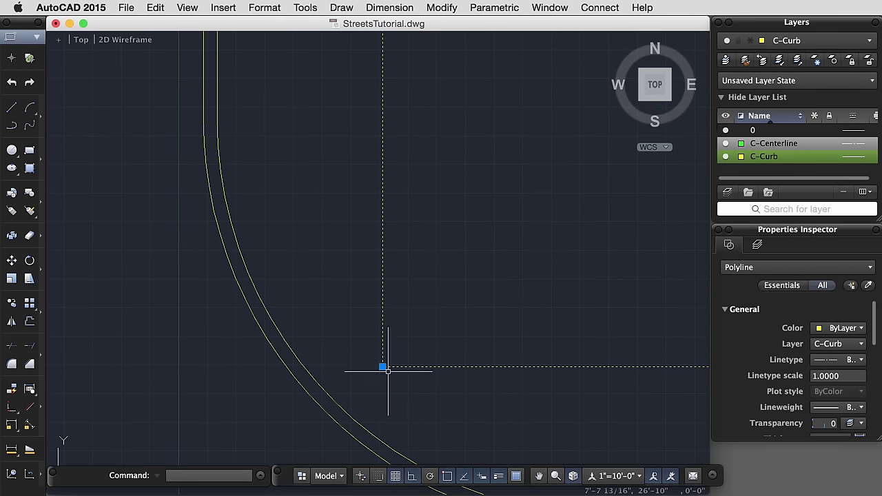
pyautogui.press('Escape')
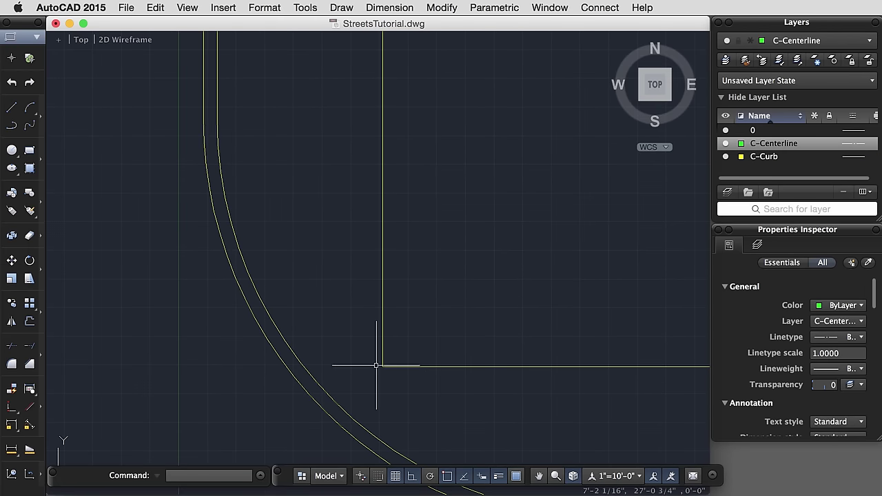
pyautogui.scroll(1, 376, 366)
pyautogui.scroll(-4, 378, 370)
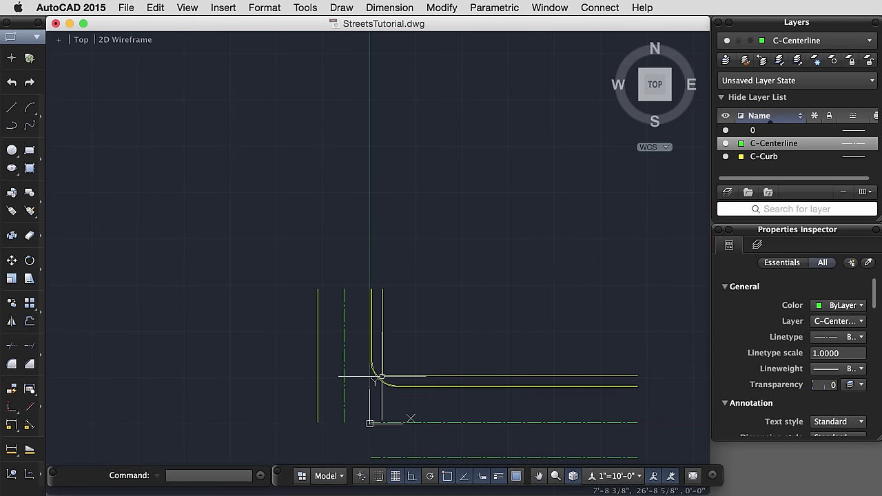
pyautogui.scroll(5, 373, 400)
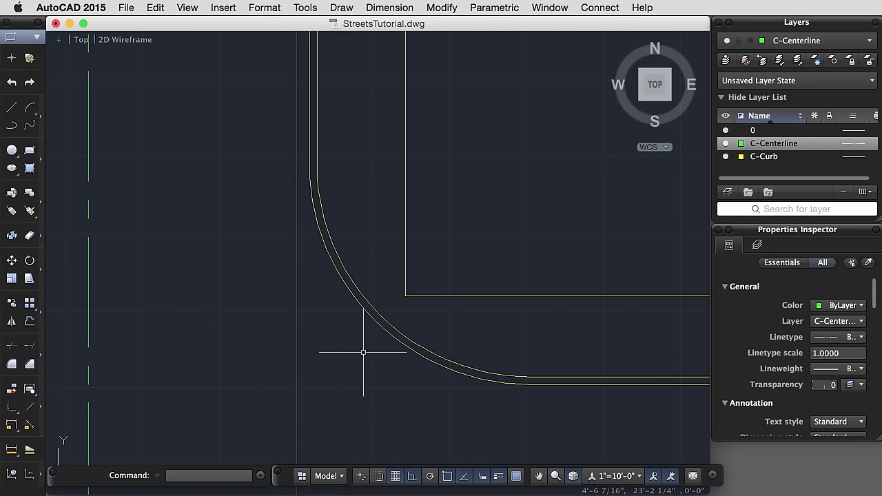
pyautogui.scroll(-3, 364, 338)
pyautogui.hscroll(3, 362, 374)
pyautogui.scroll(-1, 361, 374)
pyautogui.scroll(3, 257, 304)
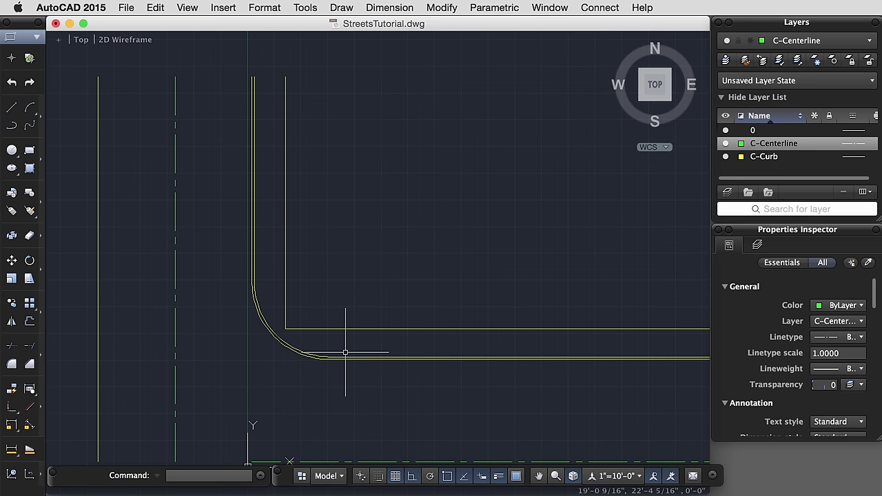
# Step: Chamfer the inner curb corner using the Angle method: 6' length at 45°
pyautogui.write('ch')
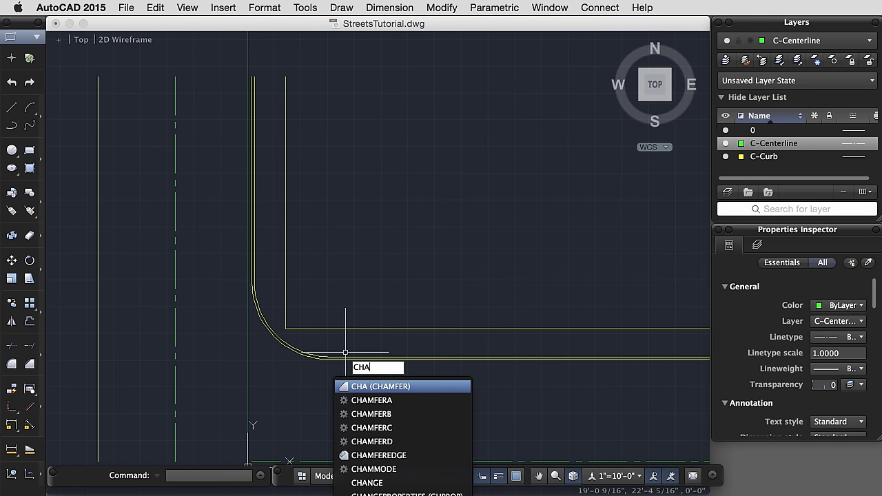
pyautogui.press('Return')
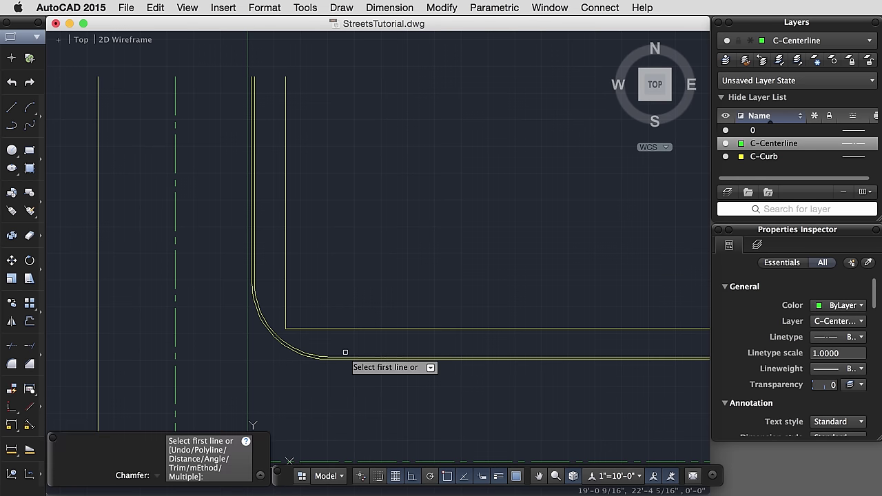
pyautogui.write('a')
pyautogui.press('Return')
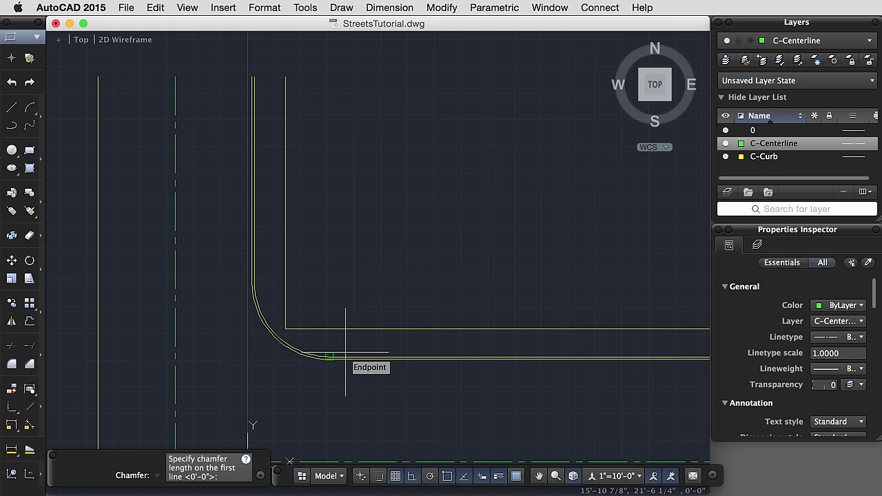
pyautogui.write('6')
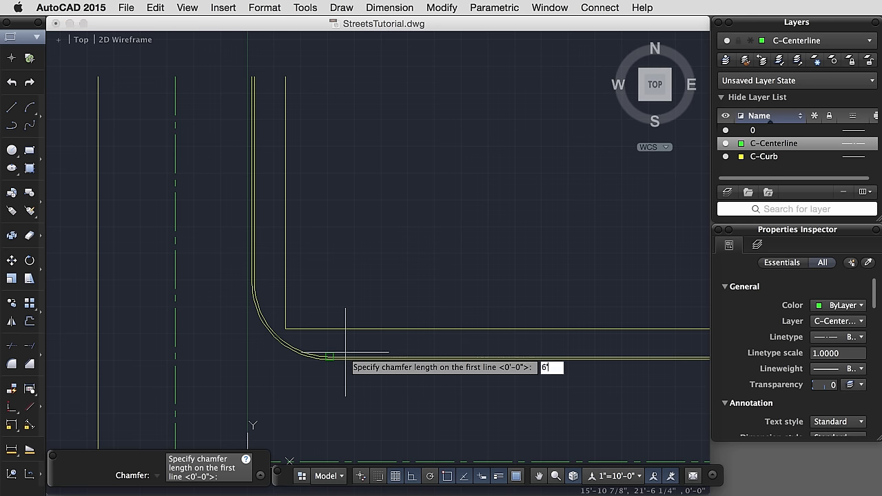
pyautogui.write("'")
pyautogui.press('Return')
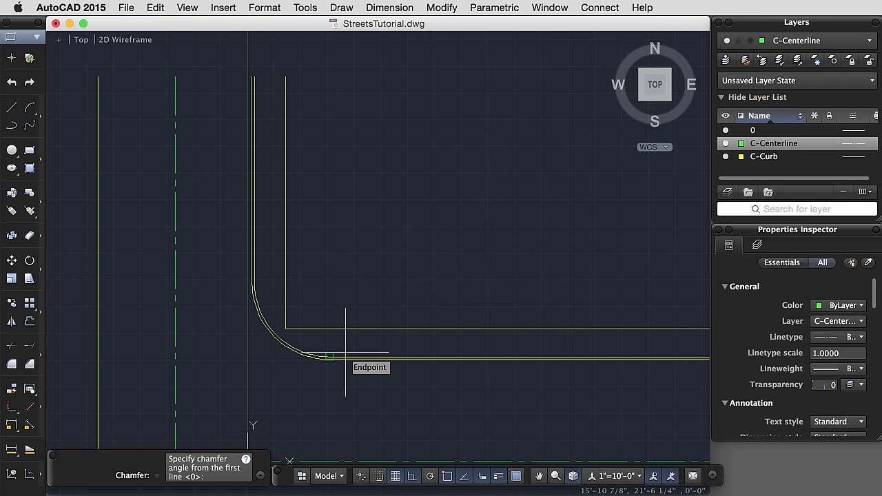
pyautogui.write('45')
pyautogui.press('Return')
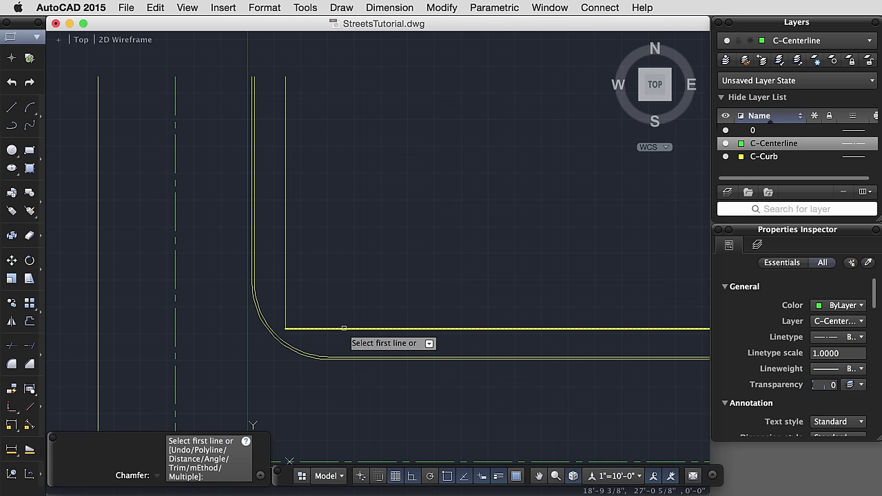
pyautogui.click(342, 329)
pyautogui.click(286, 272)
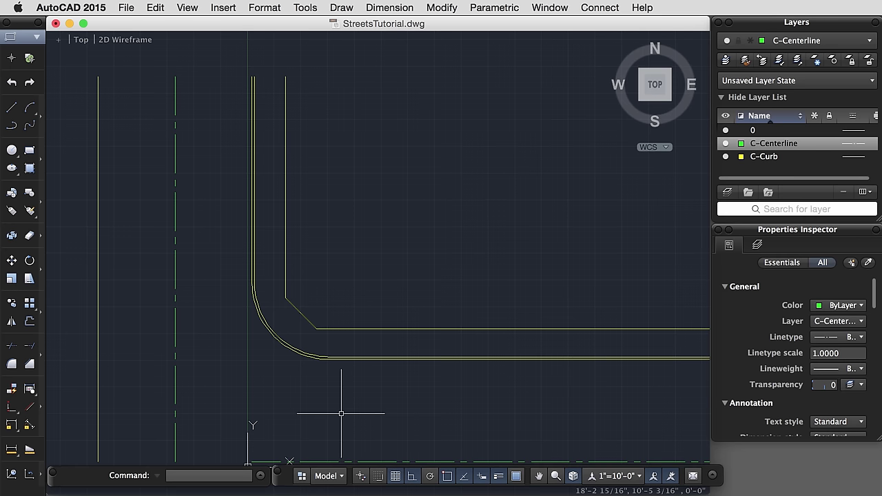
# Step: Frame the intersection corner, then select the chamfered inner curb polyline
pyautogui.moveTo(393, 311)
pyautogui.mouseDown()
pyautogui.moveTo(412, 295)
pyautogui.moveTo(364, 302)
pyautogui.mouseUp()
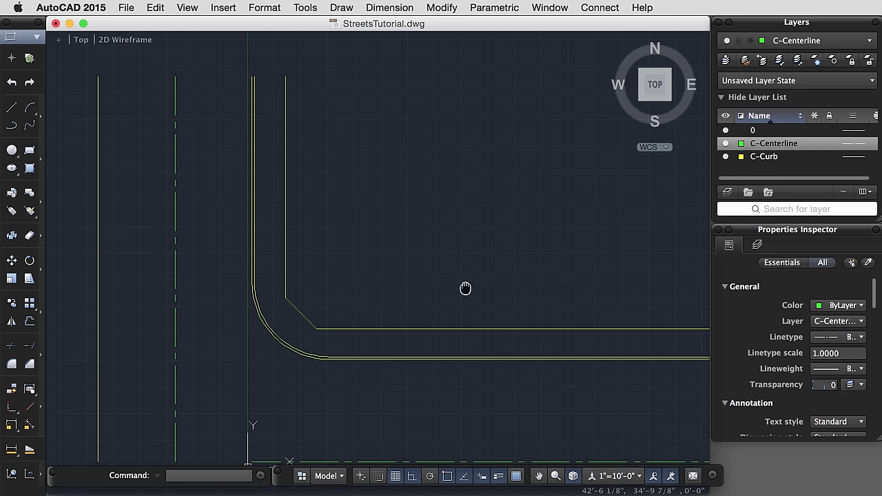
pyautogui.moveTo(464, 290)
pyautogui.mouseDown(button='middle')
pyautogui.moveTo(401, 304)
pyautogui.moveTo(301, 305)
pyautogui.mouseUp(button='middle')
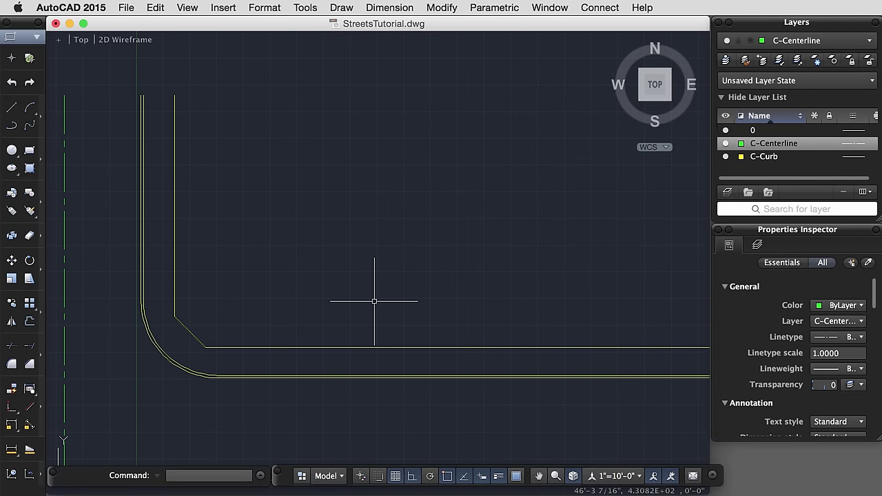
pyautogui.scroll(-3, 374, 301)
pyautogui.moveTo(417, 275); pyautogui.dragTo(382, 309, button='middle')
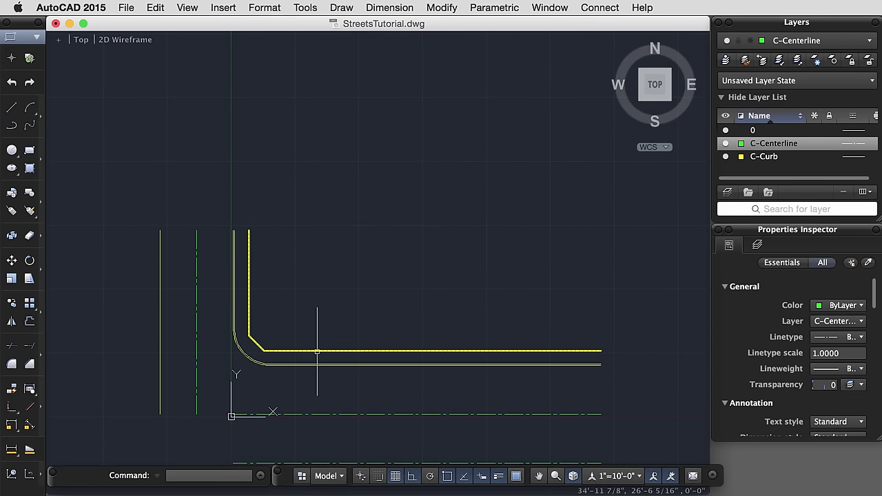
pyautogui.click(270, 351)
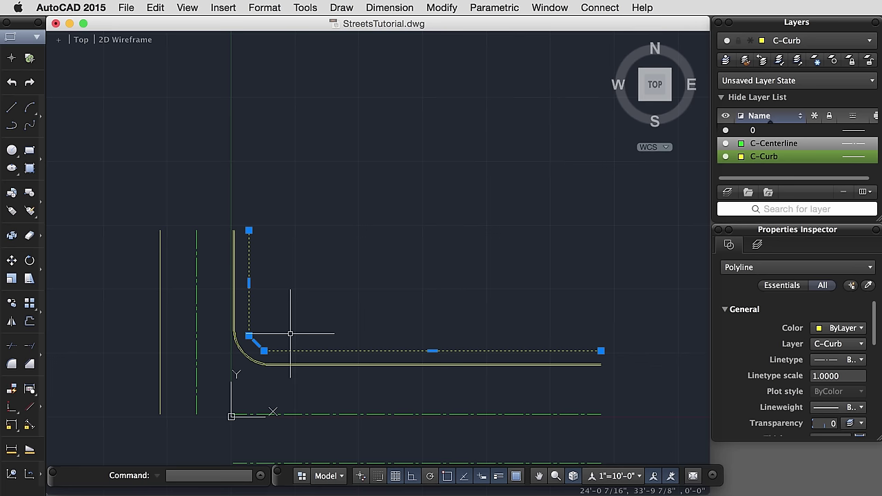
# Step: Explode the inner curb polyline with X and verify each piece is a separate line
pyautogui.write('x')
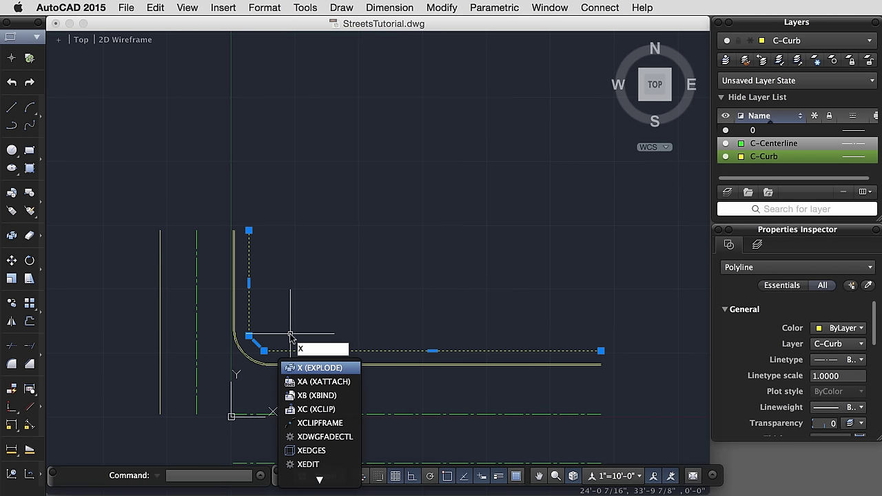
pyautogui.press('Return')
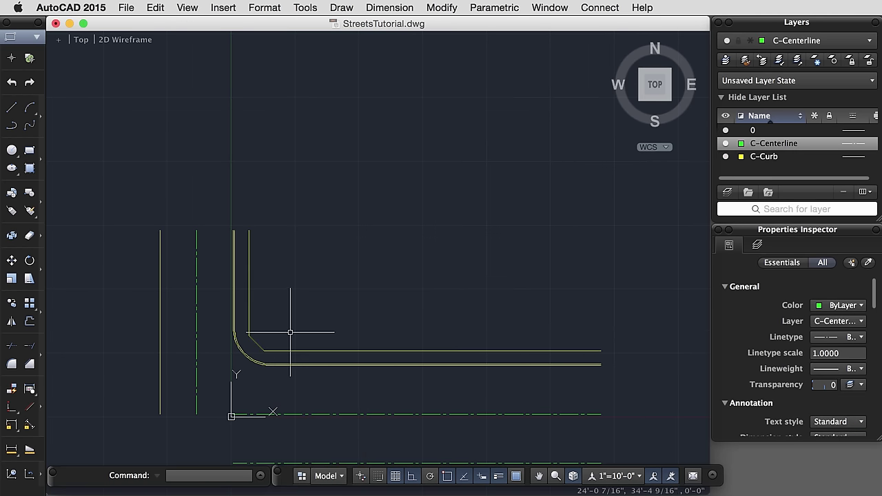
pyautogui.click(251, 310)
pyautogui.press('Escape')
pyautogui.click(255, 345)
pyautogui.press('Escape')
pyautogui.click(276, 351)
pyautogui.press('Escape')
pyautogui.click(248, 319)
pyautogui.press('Escape')
# Step: Offset the vertical inner curb line 20' east as the first parcel line
pyautogui.write('o')
pyautogui.press('Return')
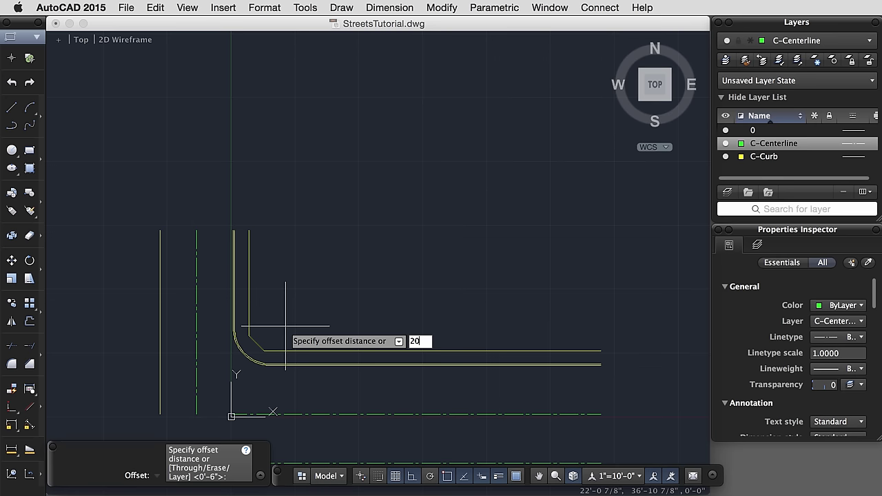
pyautogui.press('Return')
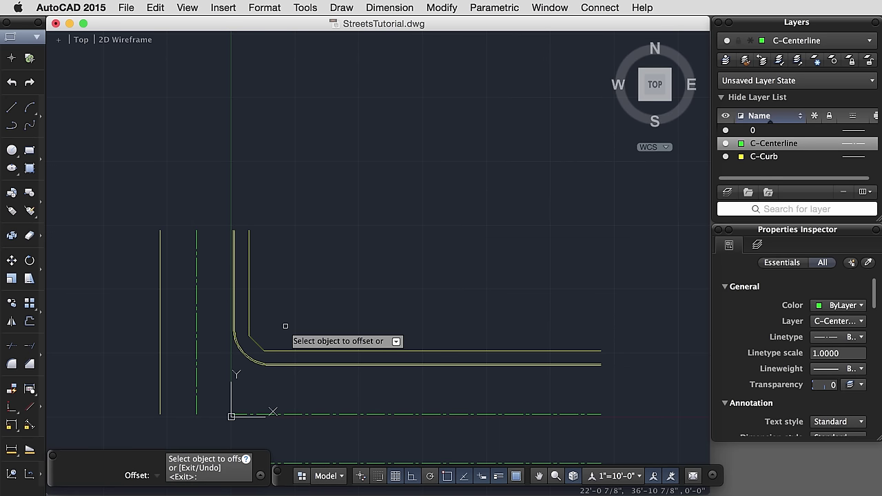
pyautogui.click(249, 318)
pyautogui.click(328, 325)
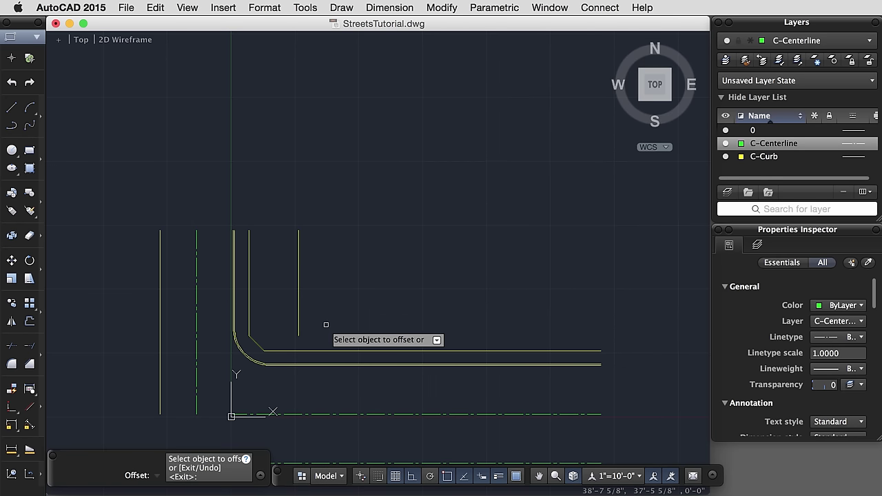
pyautogui.press('Return')
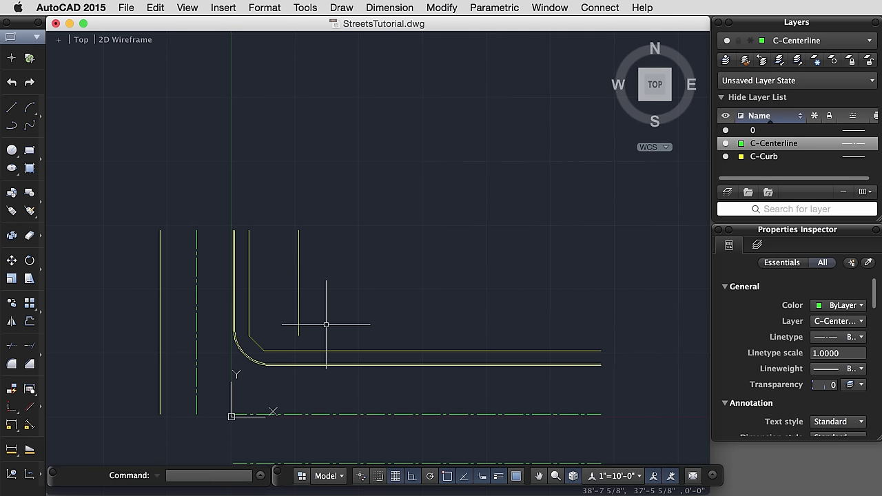
# Step: Offset that parcel line 40' east, then the new line another 20' east
pyautogui.press('Return')
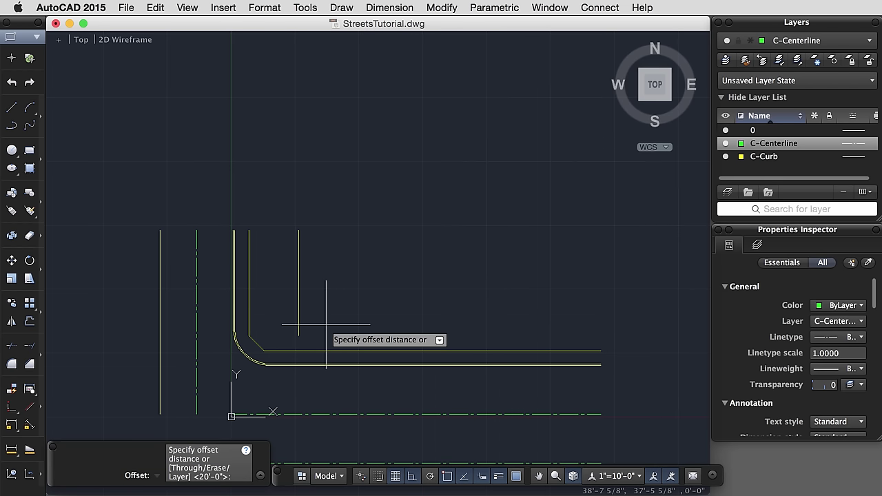
pyautogui.press('Return')
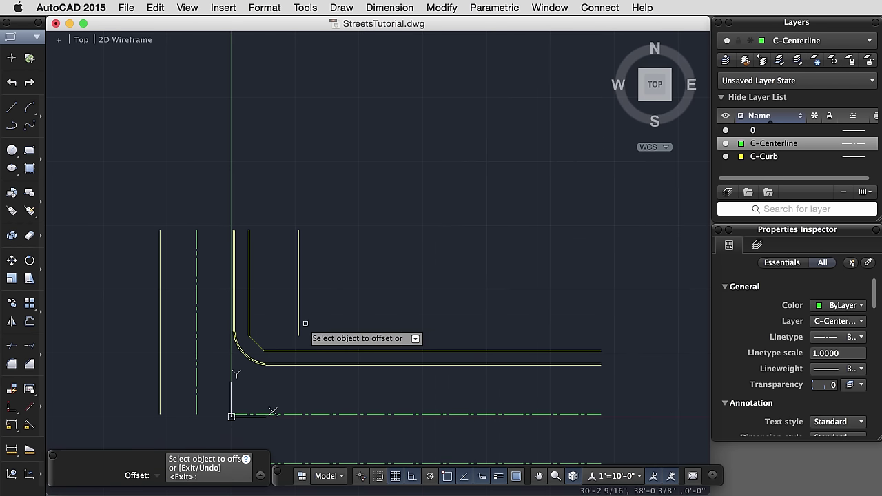
pyautogui.click(299, 322)
pyautogui.click(438, 322)
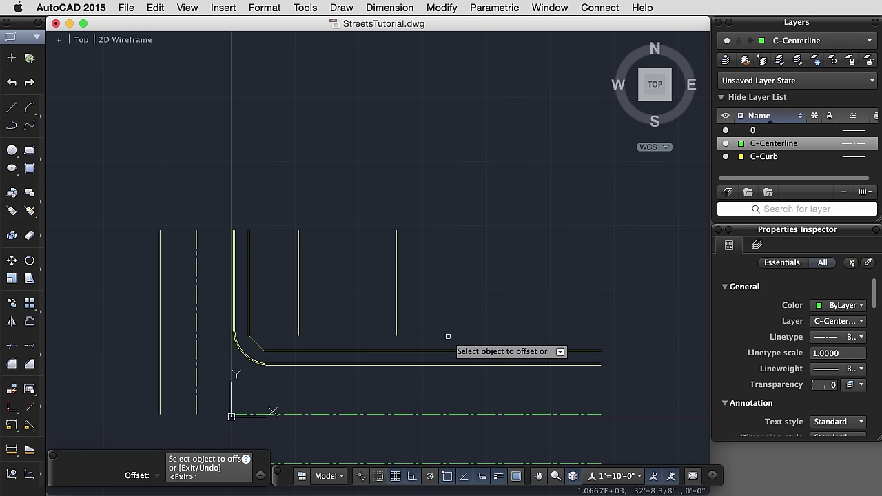
pyautogui.press('Return')
pyautogui.press('Return')
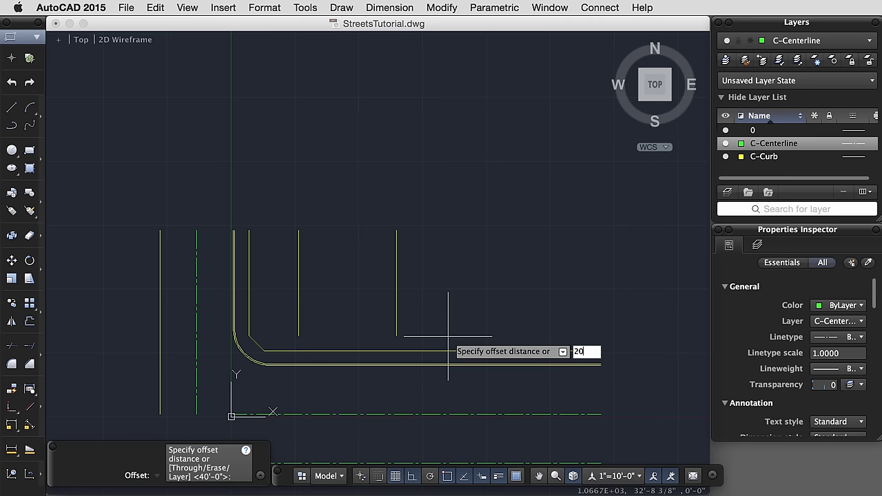
pyautogui.press('Return')
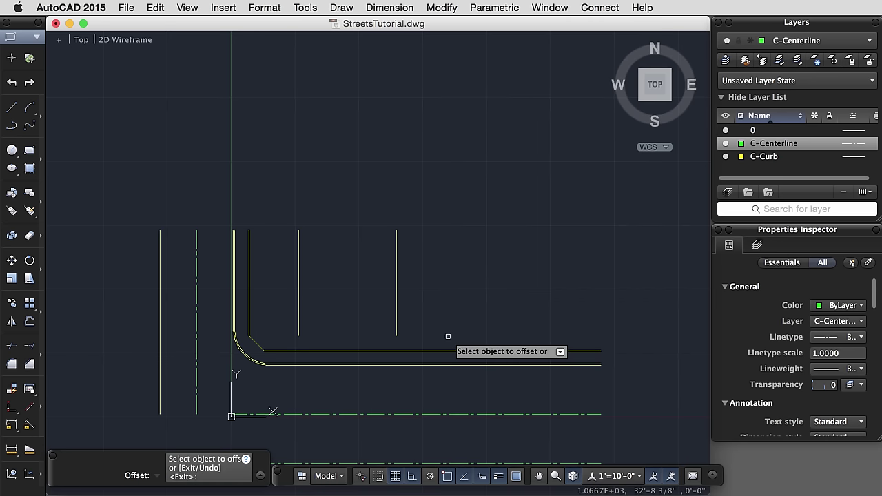
pyautogui.click(396, 321)
pyautogui.click(474, 321)
pyautogui.press('Return')
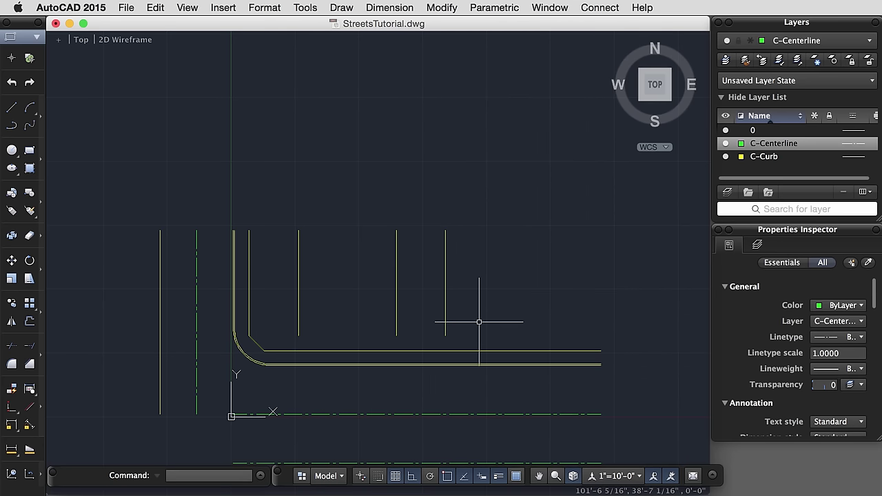
# Step: Select the three parcel lines and inner curb line, then grip-stretch the easternmost line's bottom end
pyautogui.click(463, 342)
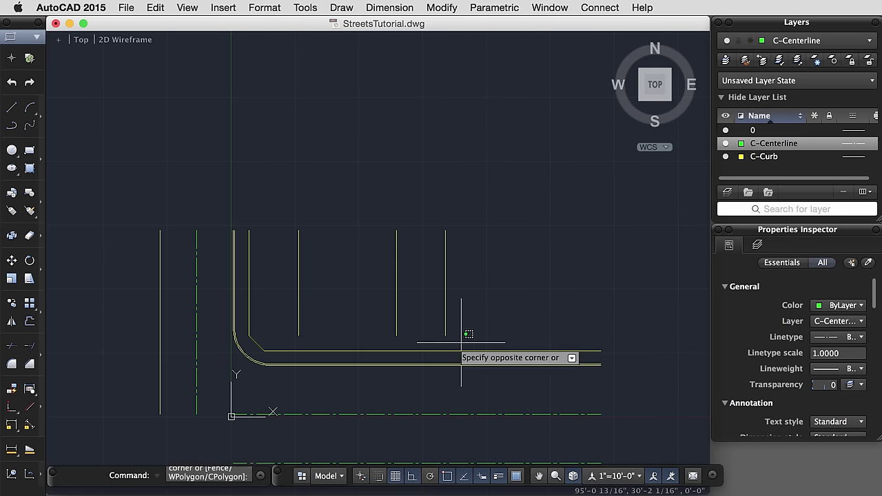
pyautogui.click(290, 326)
pyautogui.click(322, 351)
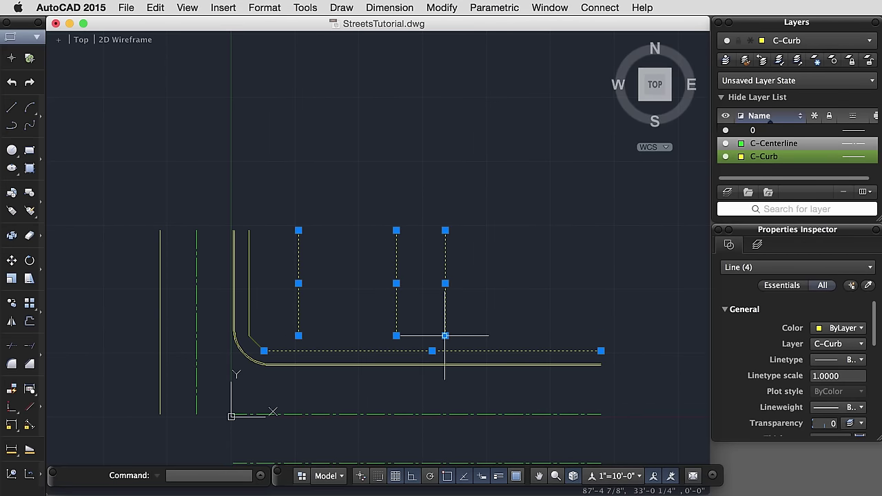
pyautogui.moveTo(445, 336)
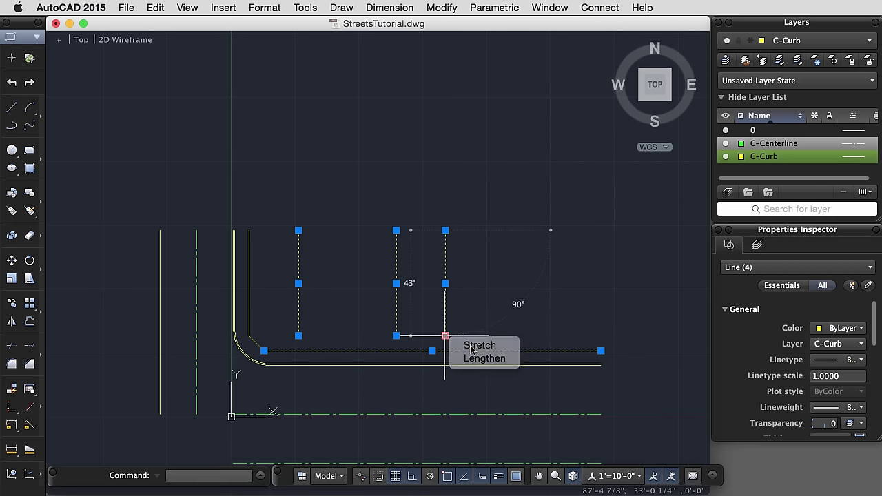
pyautogui.click(473, 347)
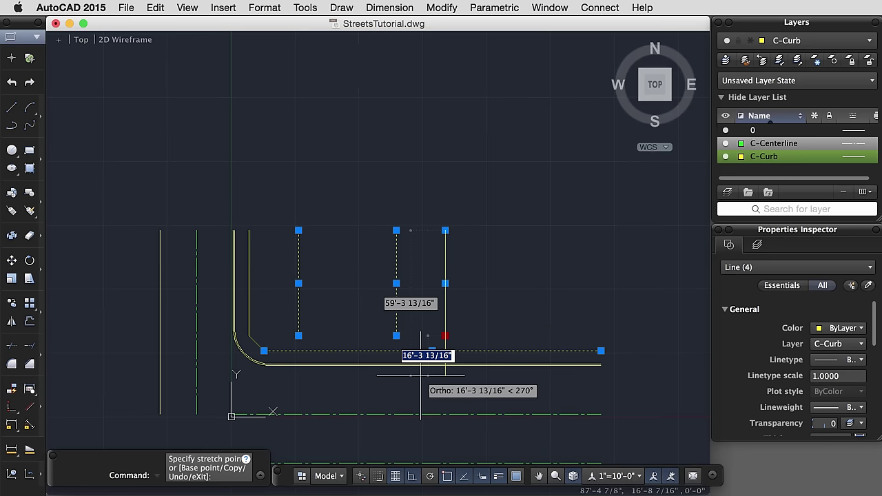
# Step: With Ortho back on, snap the stretched endpoint onto the inner curb line
pyautogui.click(412, 476)
pyautogui.scroll(1, 445, 348)
pyautogui.scroll(4, 449, 349)
pyautogui.press('F8')
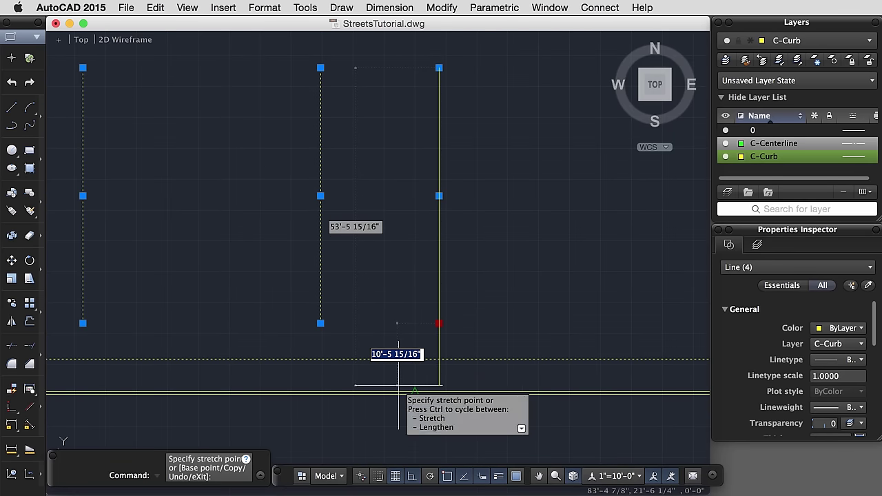
pyautogui.rightClick(446, 481)
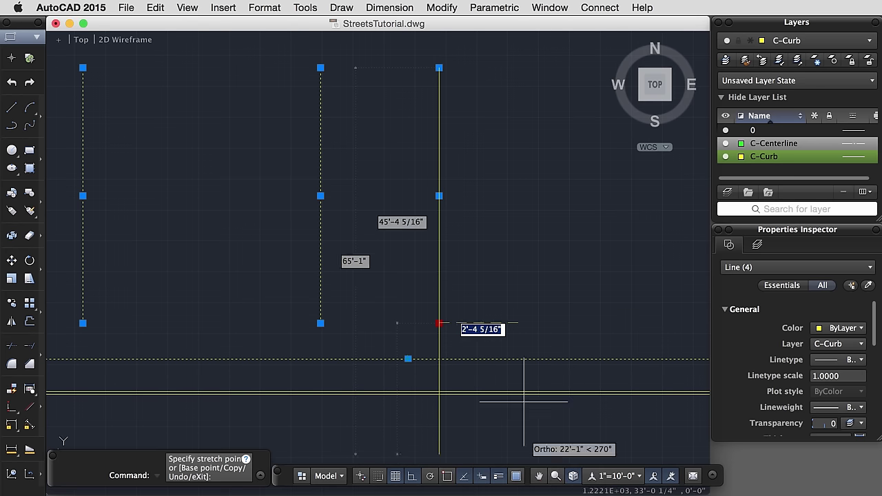
pyautogui.click(439, 358)
pyautogui.press('Escape')
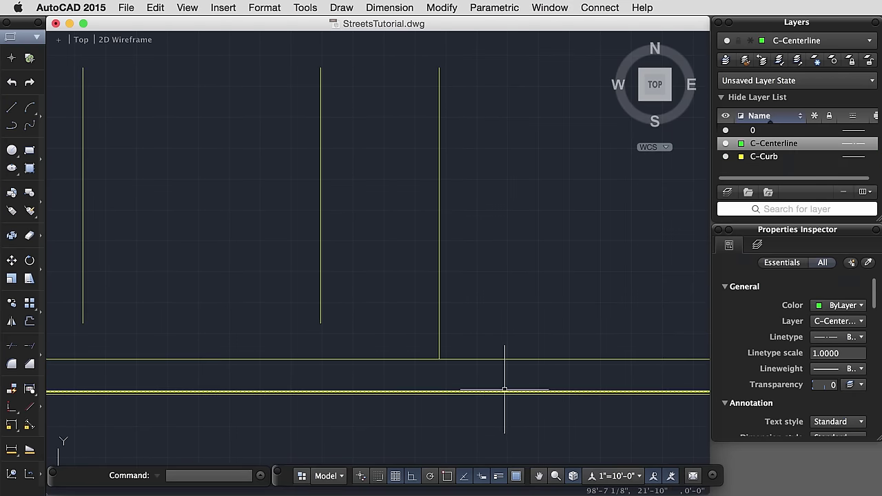
pyautogui.scroll(-5, 507, 390)
pyautogui.scroll(5, 415, 390)
pyautogui.scroll(-3, 416, 391)
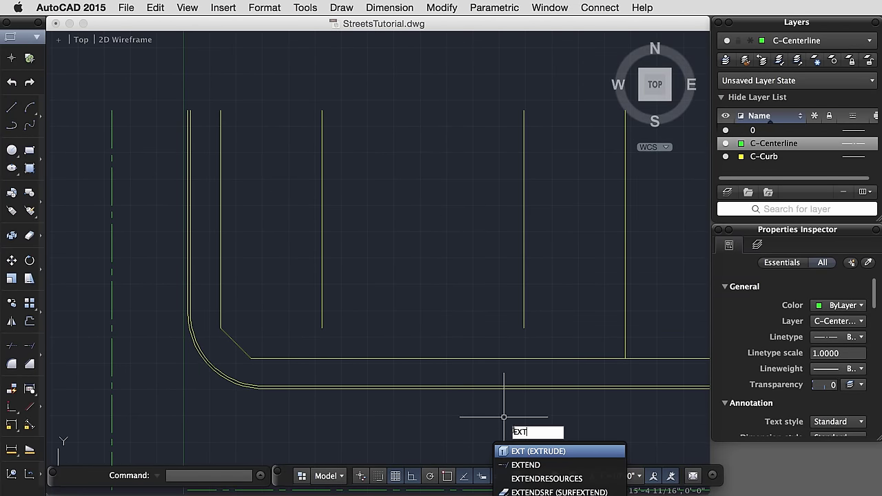
# Step: Extend the second-from-right parcel line down to the horizontal curb line boundary
pyautogui.click(526, 465)
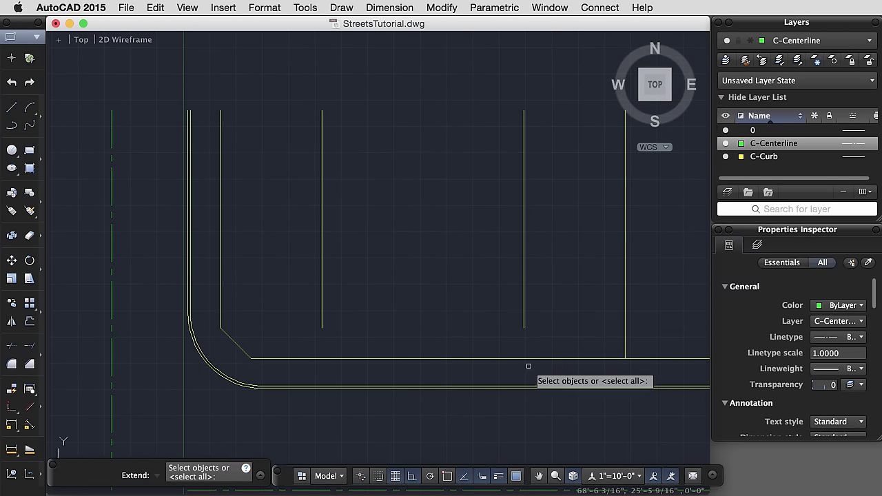
pyautogui.click(537, 358)
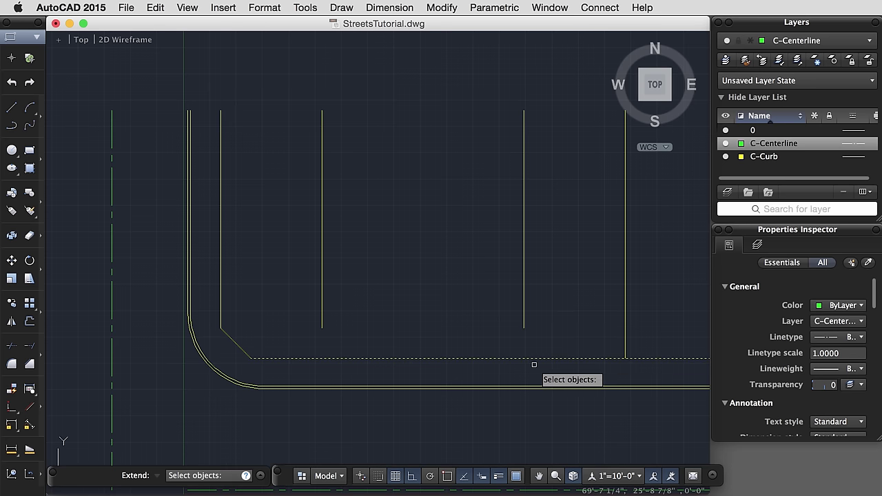
pyautogui.press('Return')
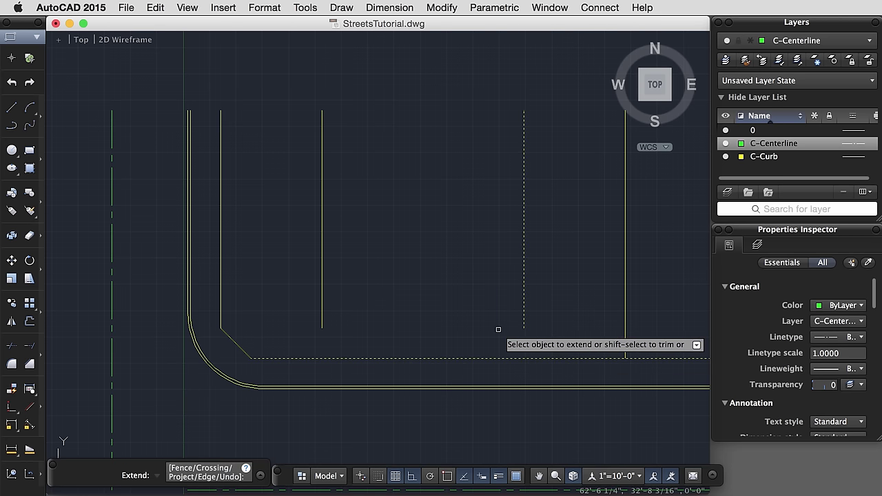
pyautogui.click(525, 320)
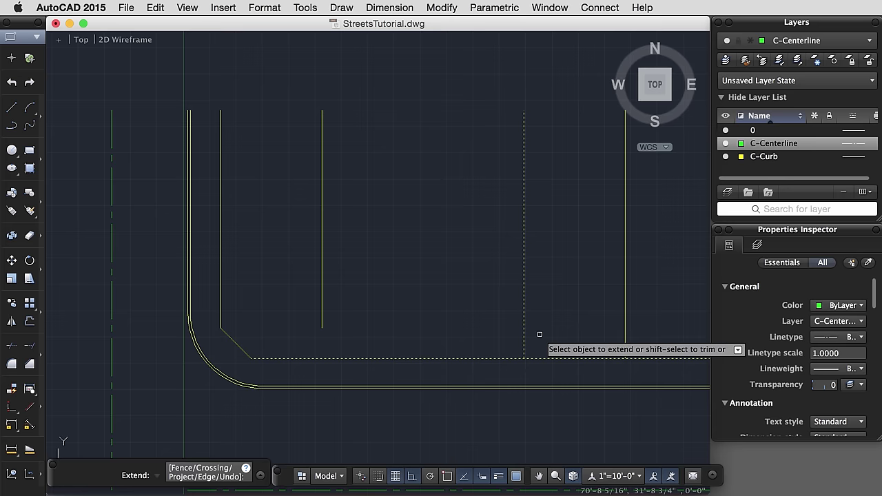
pyautogui.press('Return')
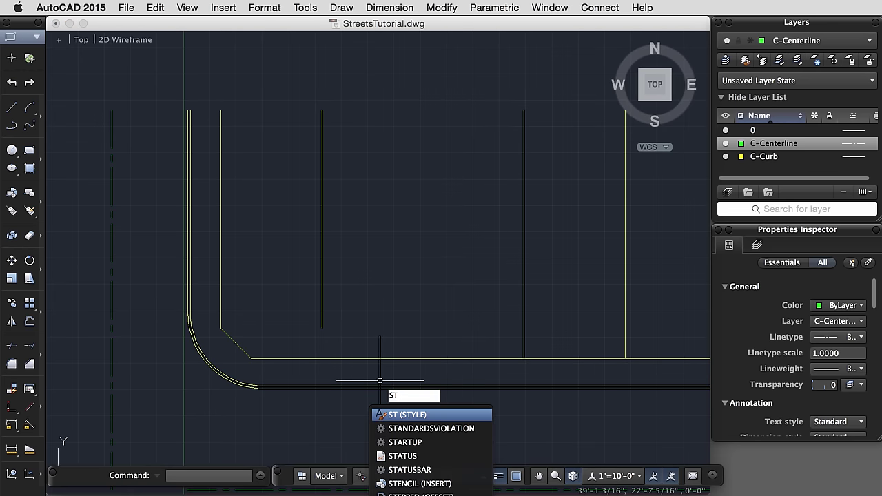
# Step: Start STRETCH and try several selection windows around the western parcel line
pyautogui.write('e')
pyautogui.press('Return')
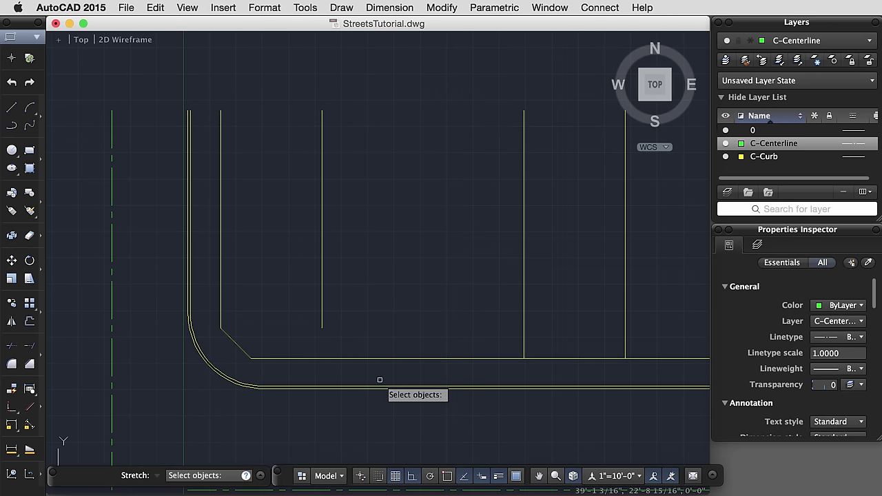
pyautogui.click(338, 341)
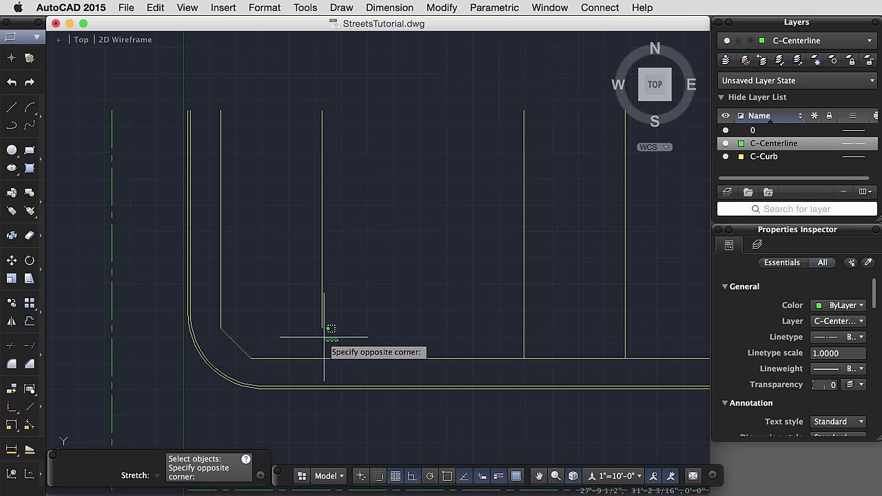
pyautogui.click(308, 325)
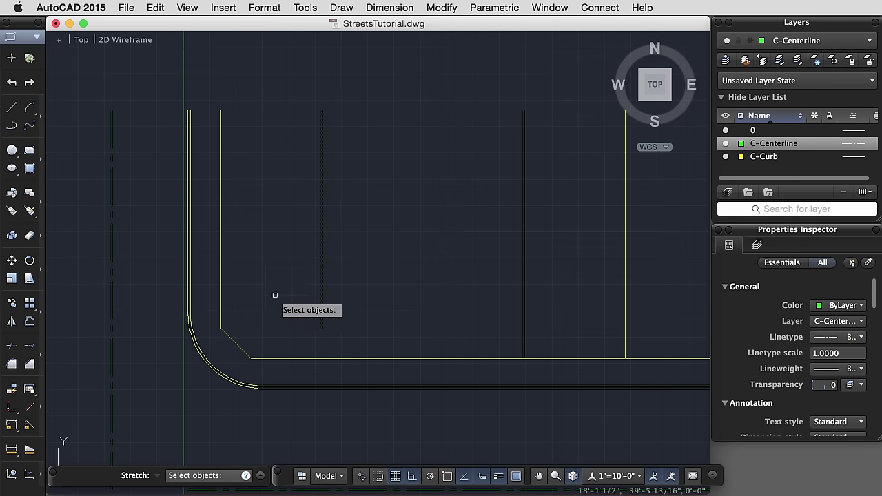
pyautogui.click(263, 271)
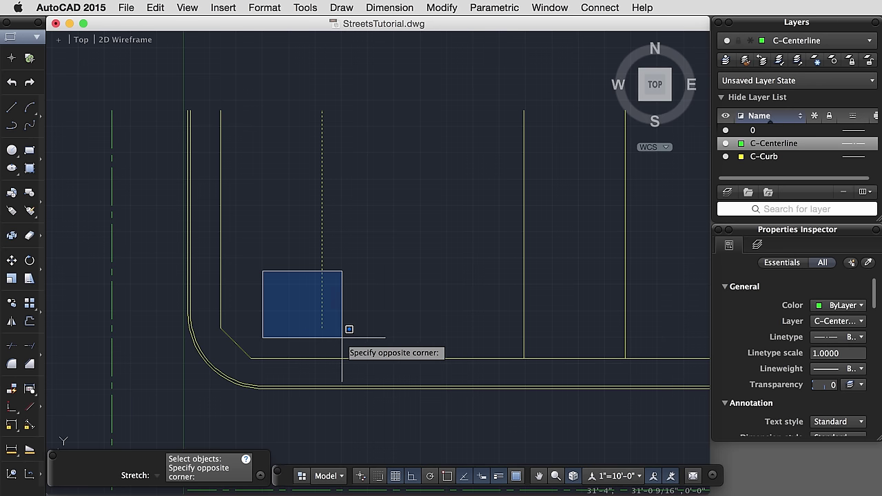
pyautogui.click(291, 328)
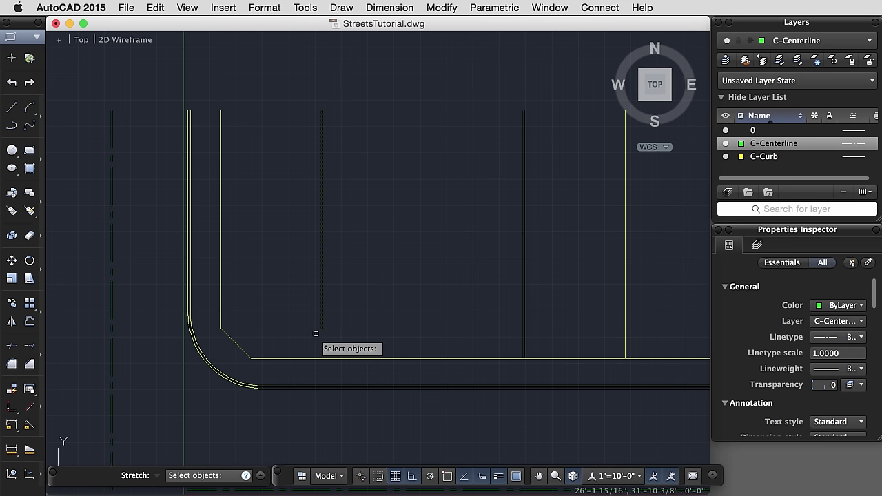
pyautogui.click(262, 165)
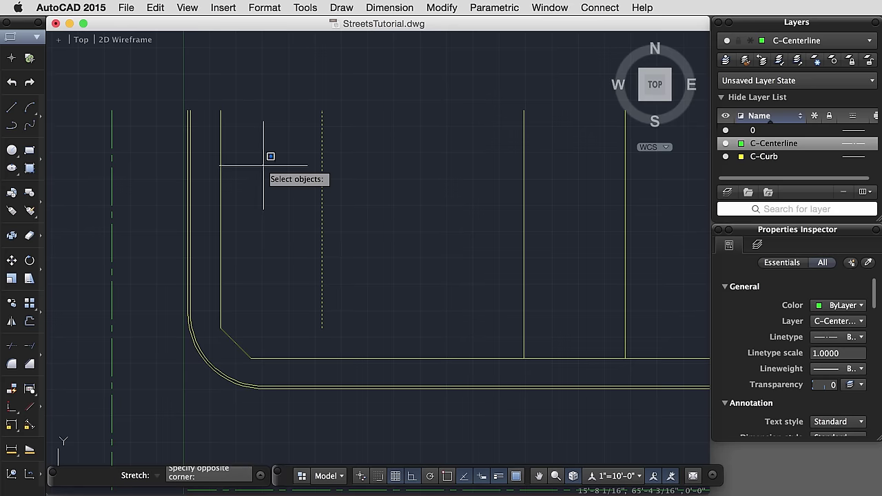
pyautogui.click(398, 246)
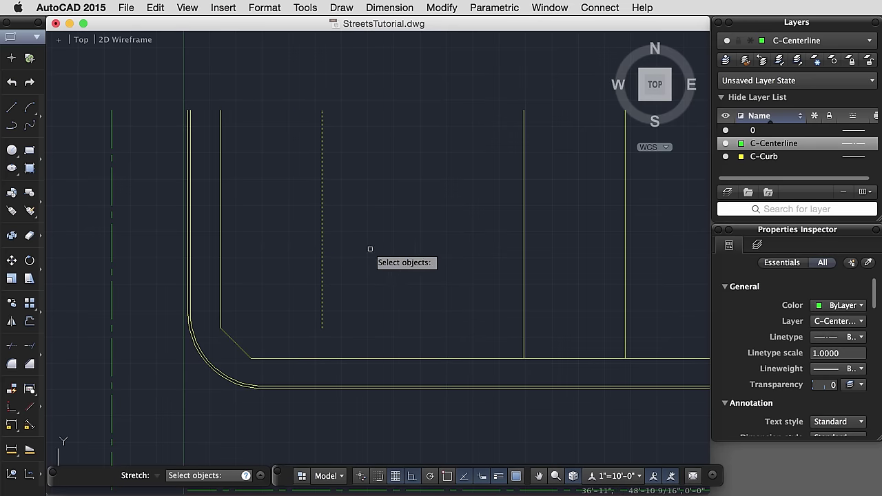
# Step: Crossing-window the line's lower end and stretch it down to the horizontal curb line
pyautogui.click(349, 343)
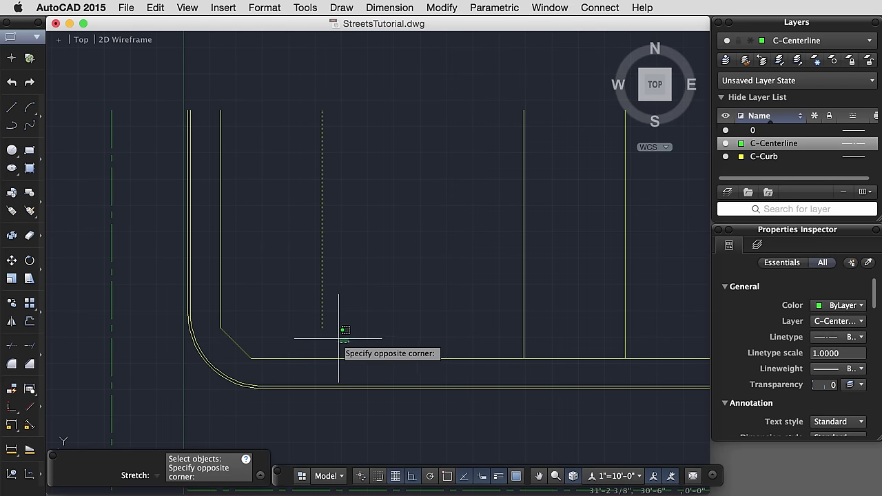
pyautogui.click(299, 312)
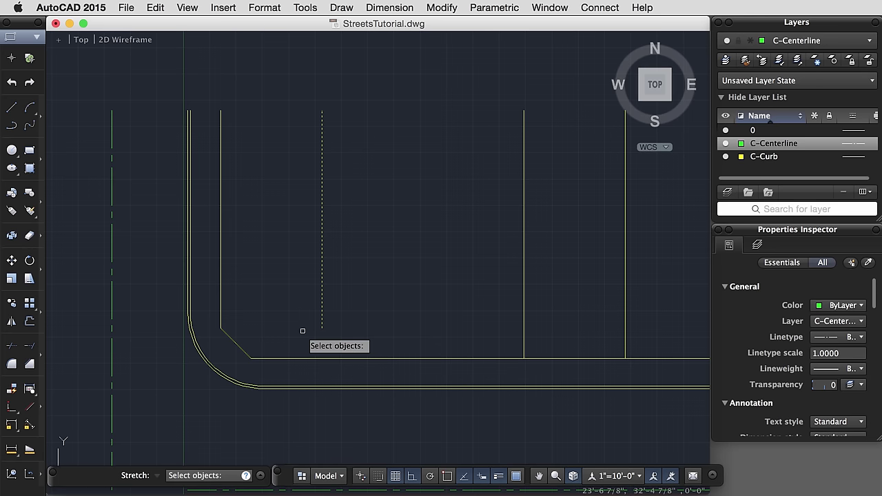
pyautogui.click(346, 344)
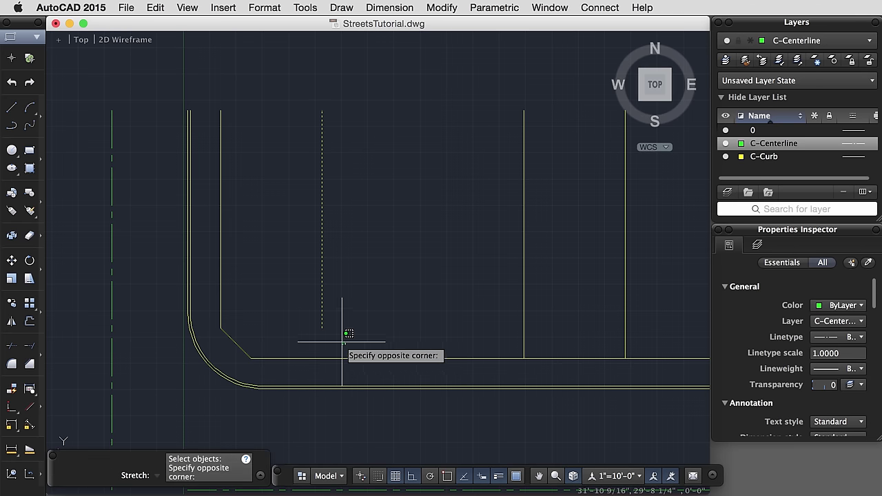
pyautogui.click(303, 309)
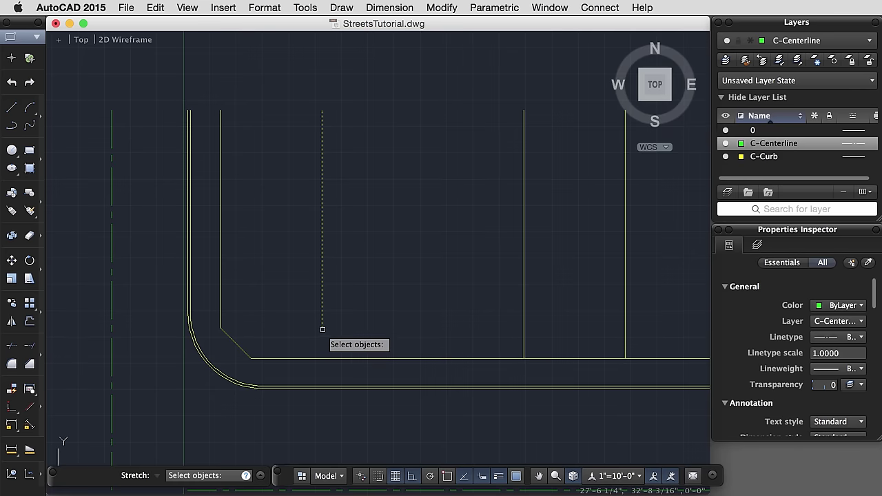
pyautogui.press('Return')
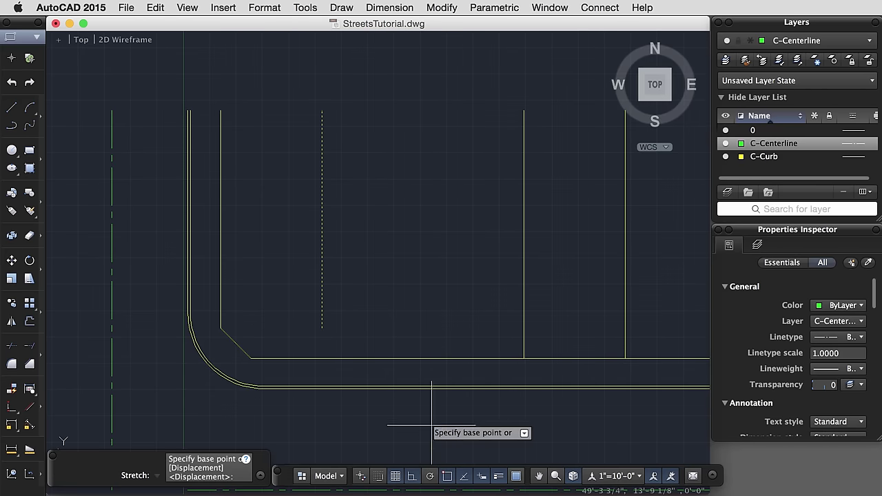
pyautogui.click(322, 328)
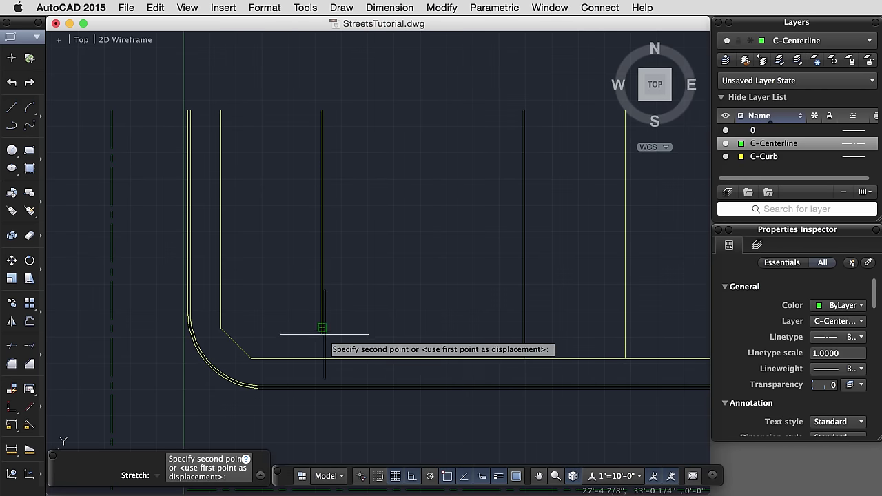
pyautogui.click(322, 358)
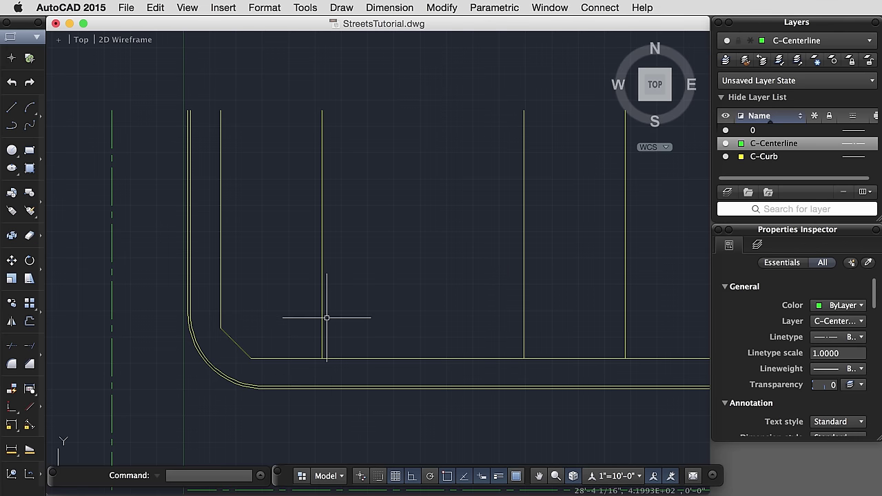
# Step: Grip-stretch the western vertical line's bottom end down past the curb
pyautogui.click(352, 345)
pyautogui.click(310, 326)
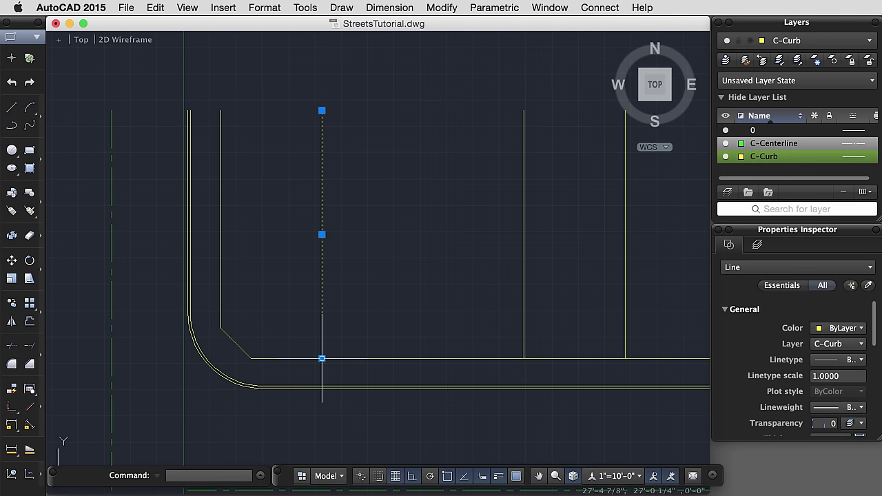
pyautogui.click(322, 358)
pyautogui.click(322, 421)
pyautogui.press('Escape')
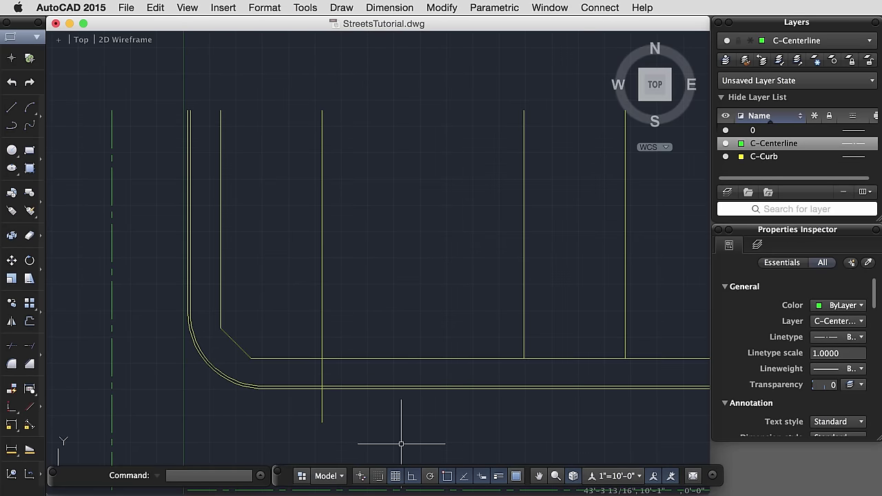
# Step: Trim the line's overshoot using the horizontal curb line as the cutting edge
pyautogui.write('r')
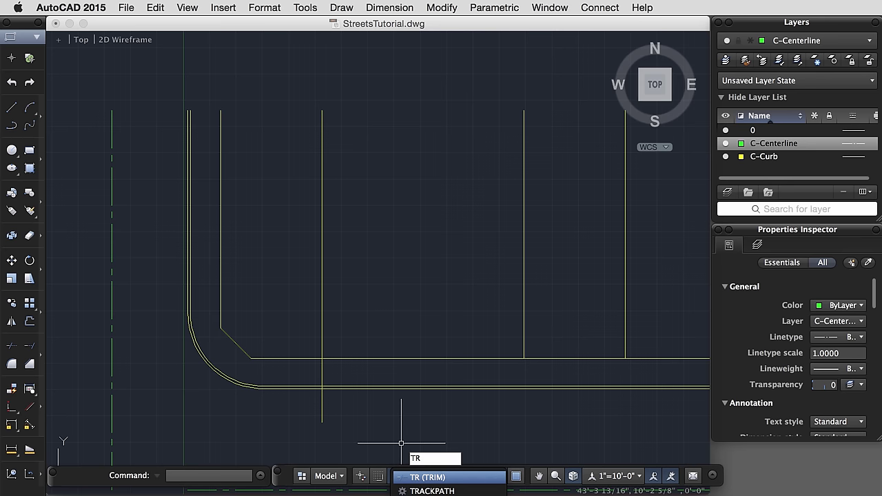
pyautogui.press('Return')
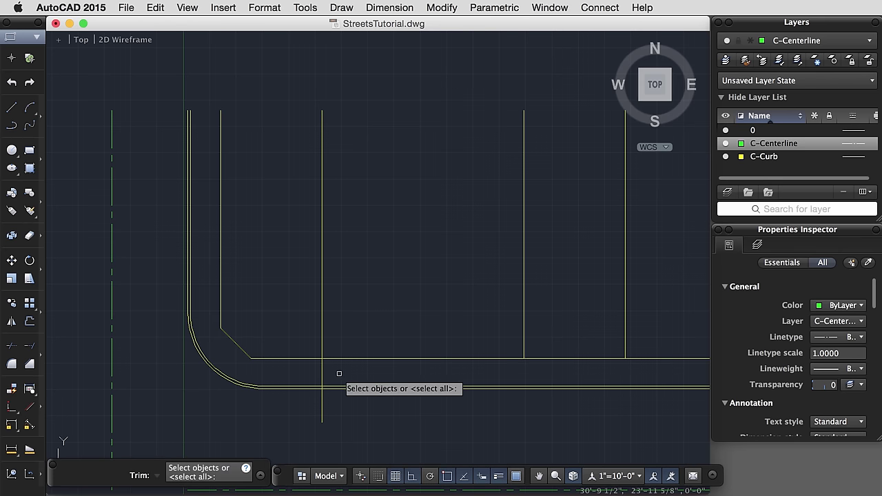
pyautogui.click(322, 357)
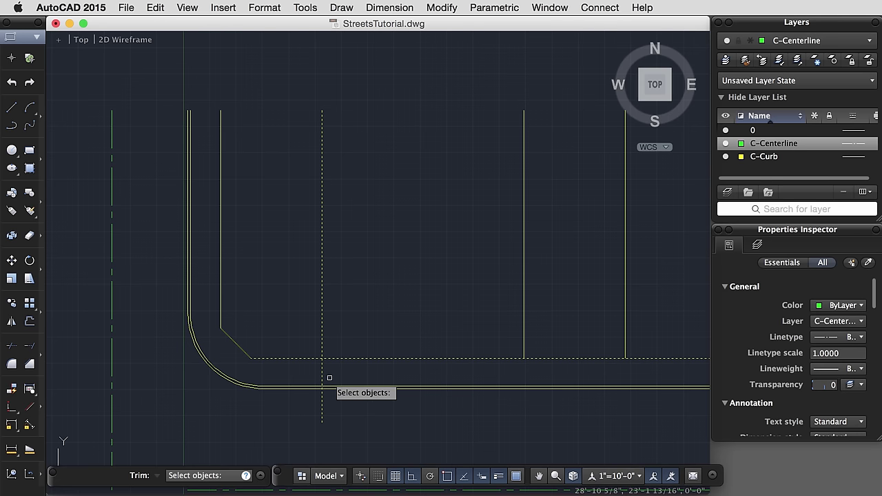
pyautogui.press('Return')
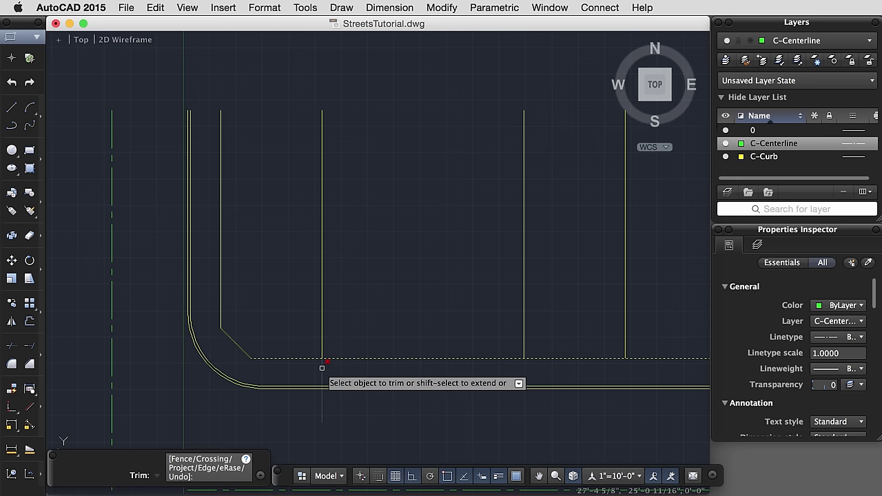
pyautogui.click(322, 369)
pyautogui.press('Return')
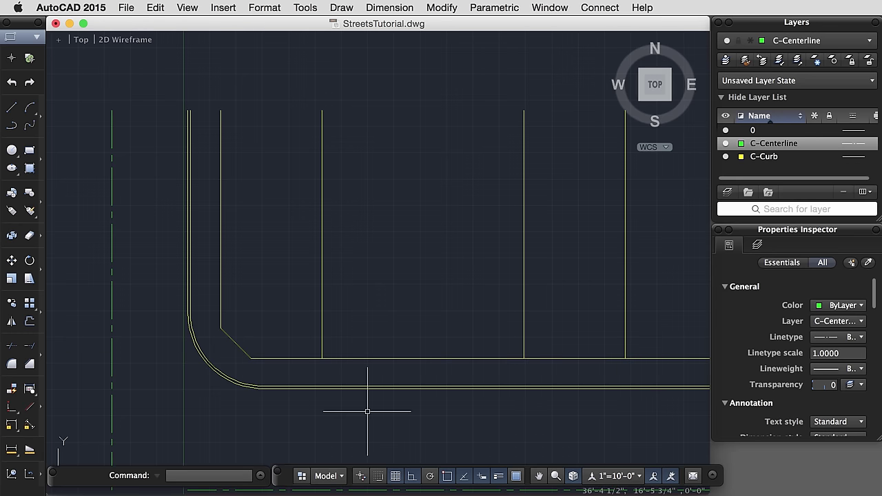
# Step: Add layer A-Buildings in the Layers palette with colour Blue and Continuous linetype
pyautogui.scroll(-3, 366, 409)
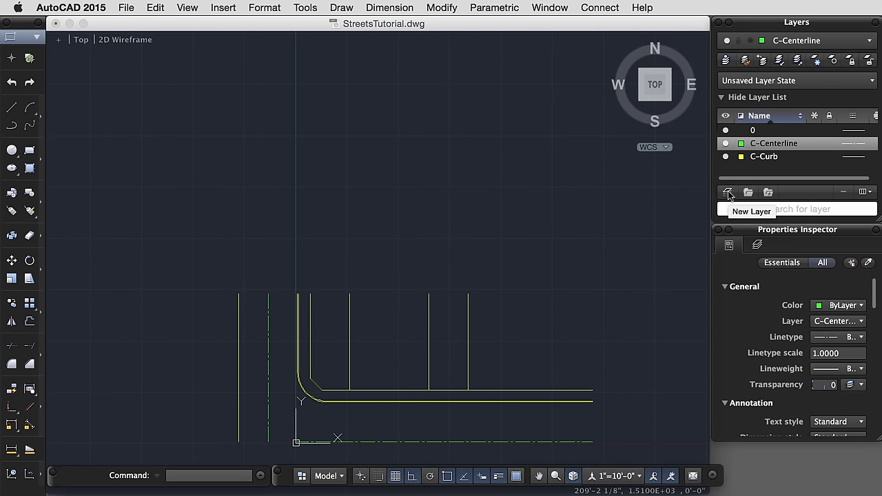
pyautogui.click(728, 193)
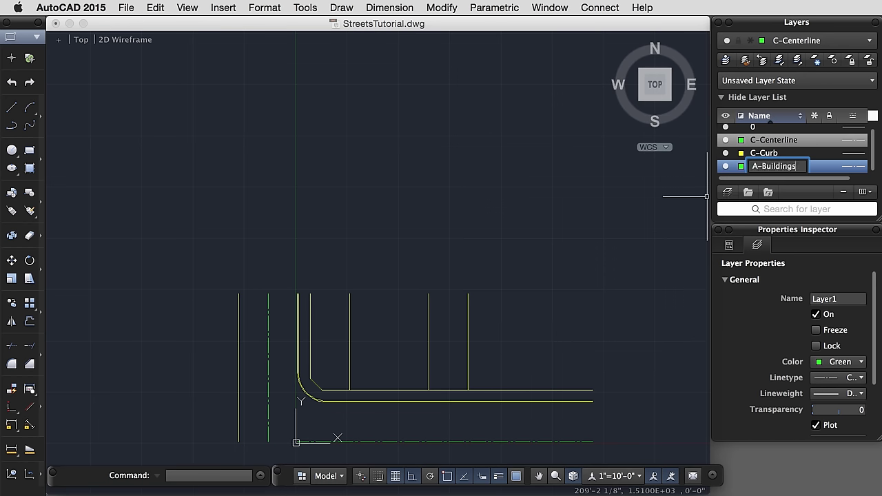
pyautogui.press('Return')
pyautogui.click(741, 141)
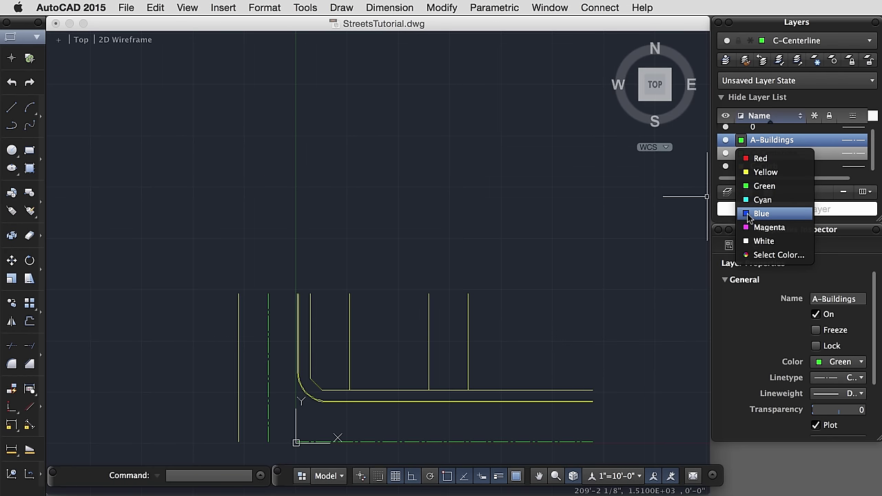
pyautogui.click(749, 218)
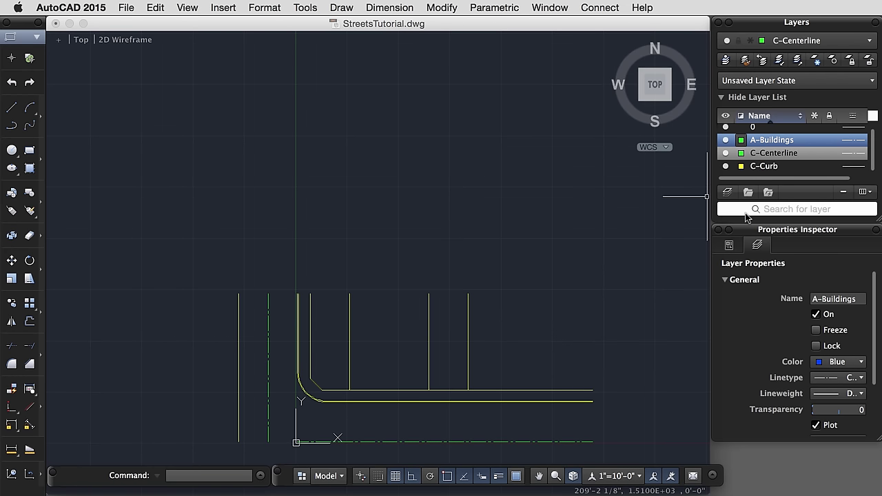
pyautogui.click(857, 142)
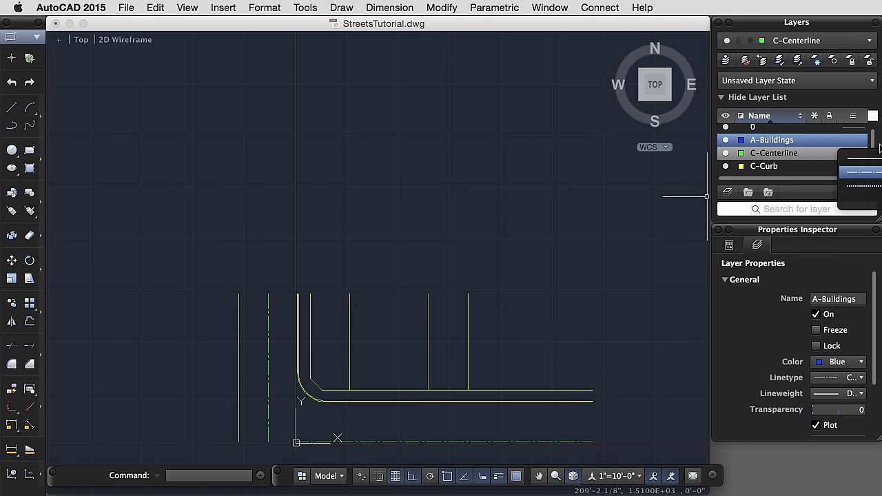
pyautogui.click(862, 154)
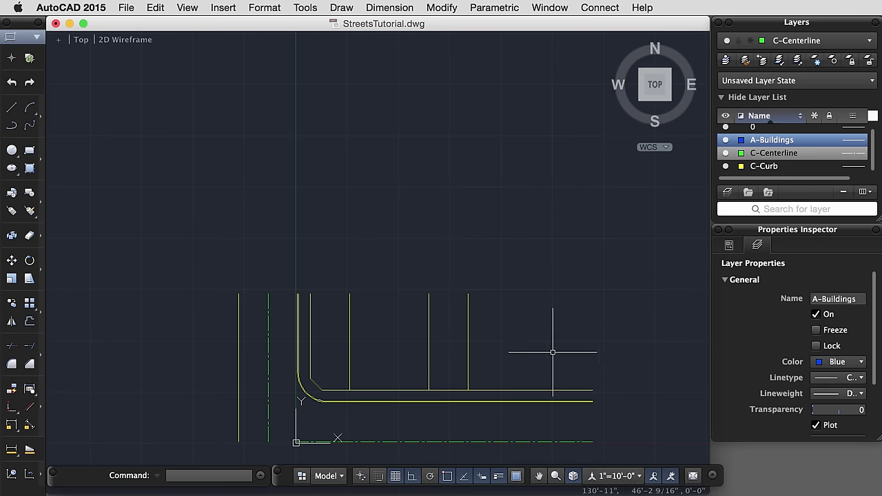
# Step: Select the six parcel lines and assign them to A-Buildings, then add another layer
pyautogui.click(602, 389)
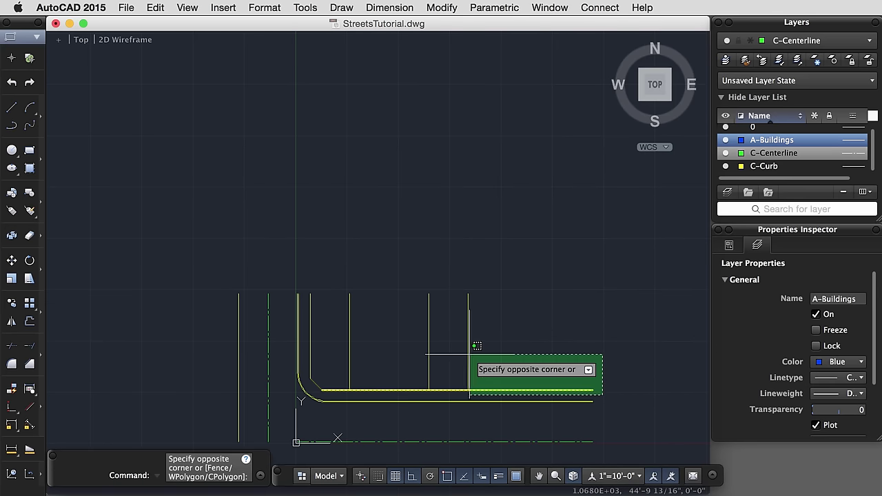
pyautogui.click(420, 325)
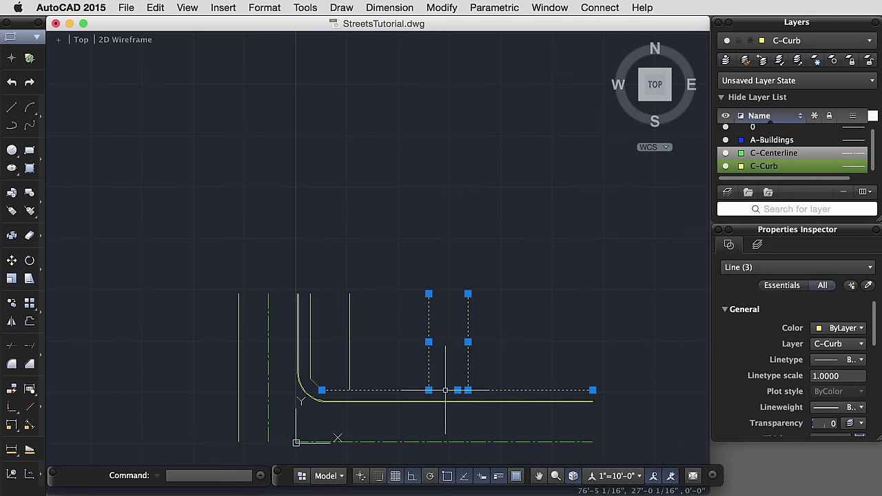
pyautogui.click(311, 338)
pyautogui.click(350, 357)
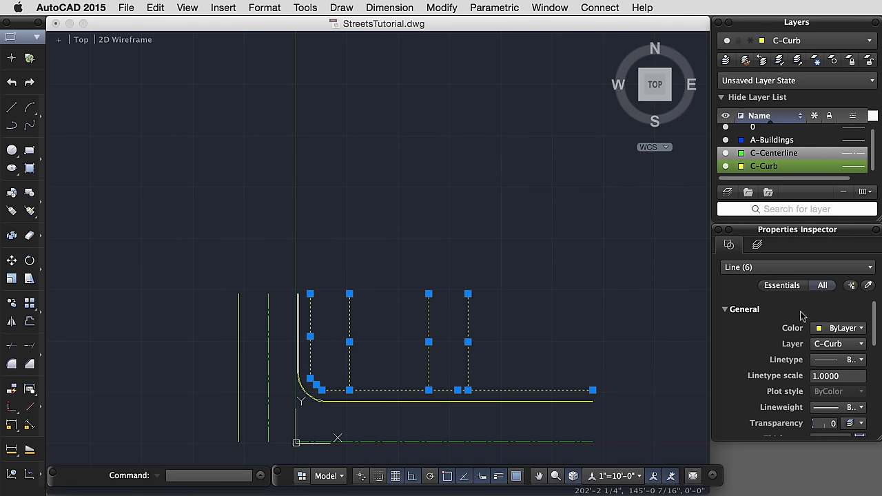
pyautogui.click(861, 345)
pyautogui.click(836, 376)
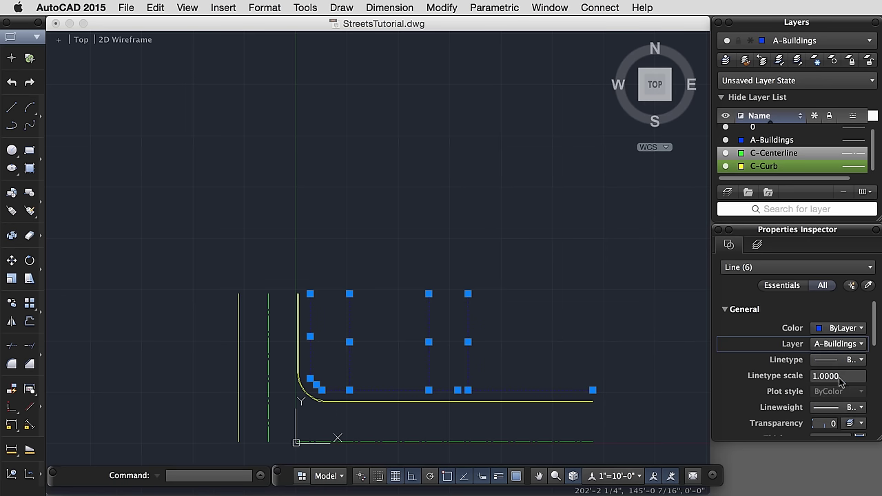
pyautogui.click(727, 191)
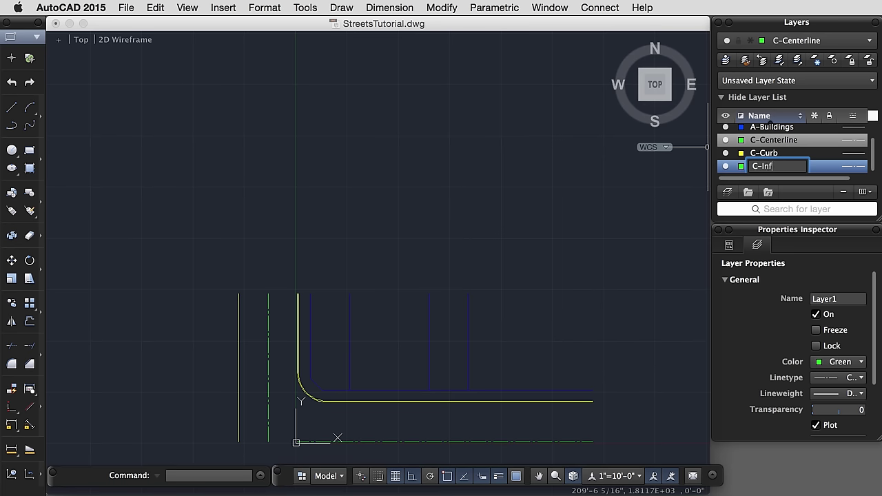
# Step: Name the new layer C-Infrastructure, set it Red and Continuous, and make it current
pyautogui.write('C-Infrastructure')
pyautogui.press('Return')
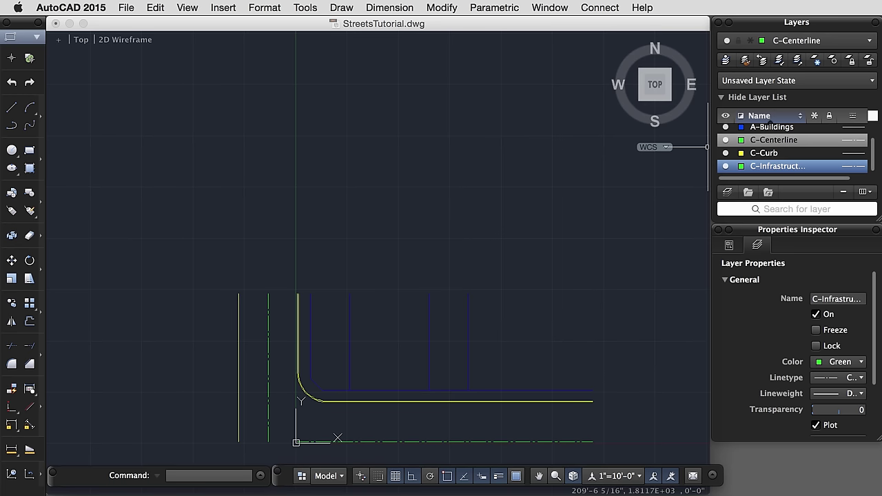
pyautogui.click(741, 167)
pyautogui.click(750, 183)
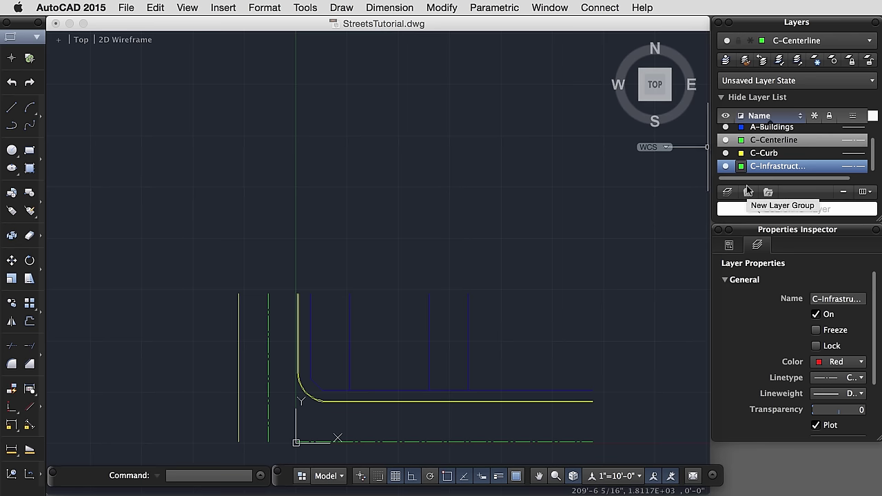
pyautogui.click(862, 167)
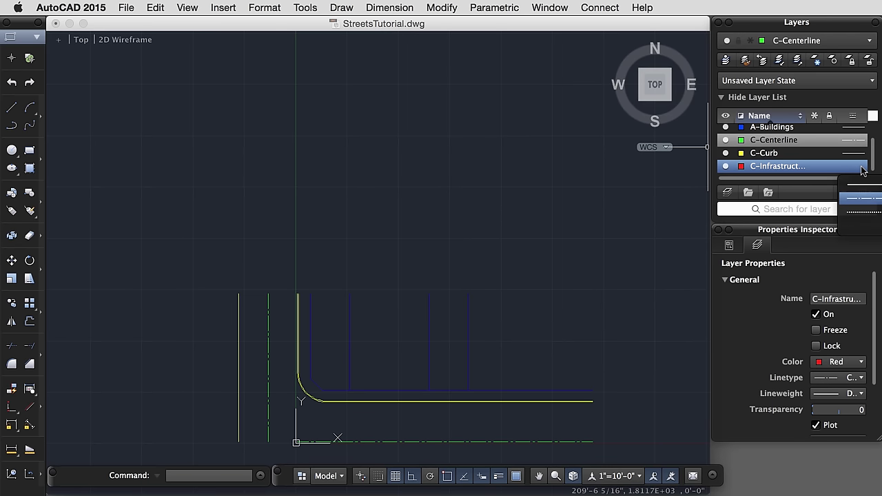
pyautogui.click(872, 187)
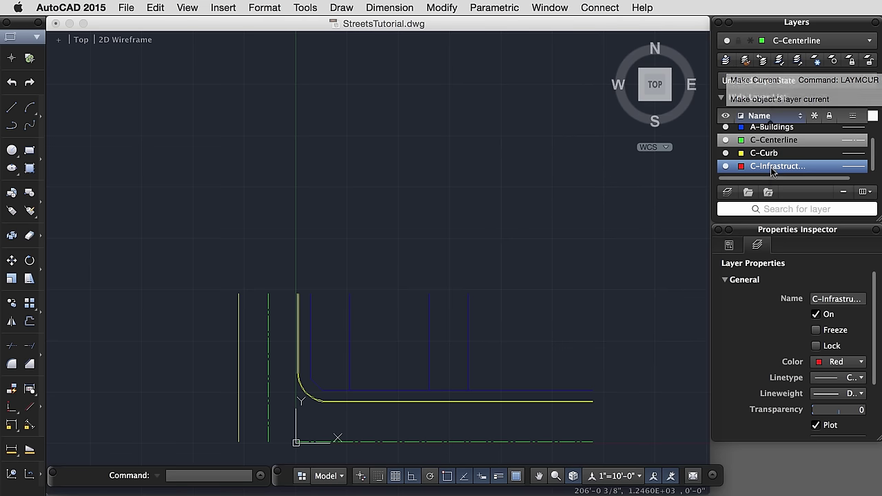
pyautogui.rightClick(728, 167)
pyautogui.click(754, 174)
pyautogui.scroll(5, 352, 414)
pyautogui.scroll(2, 349, 419)
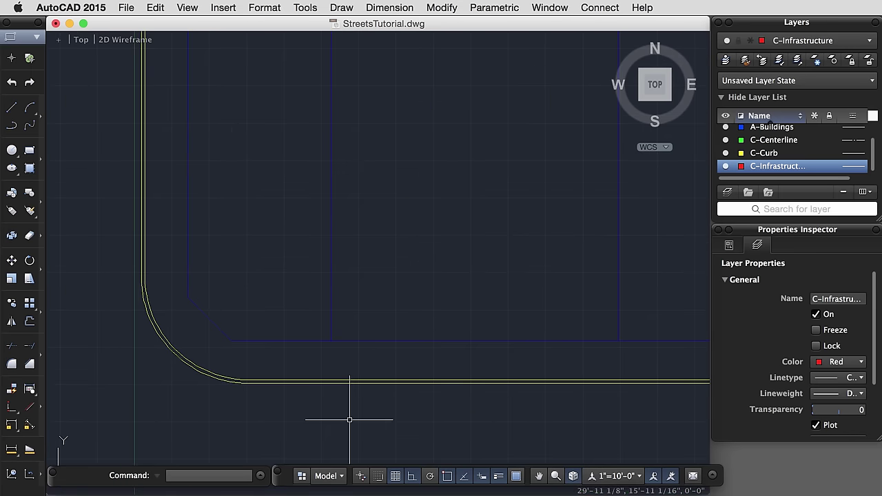
# Step: Draw a circle of radius 2' centred just above the curb near the corner
pyautogui.keyDown('shift'); pyautogui.rightClick(377, 422); pyautogui.keyUp('shift')
pyautogui.press('Escape')
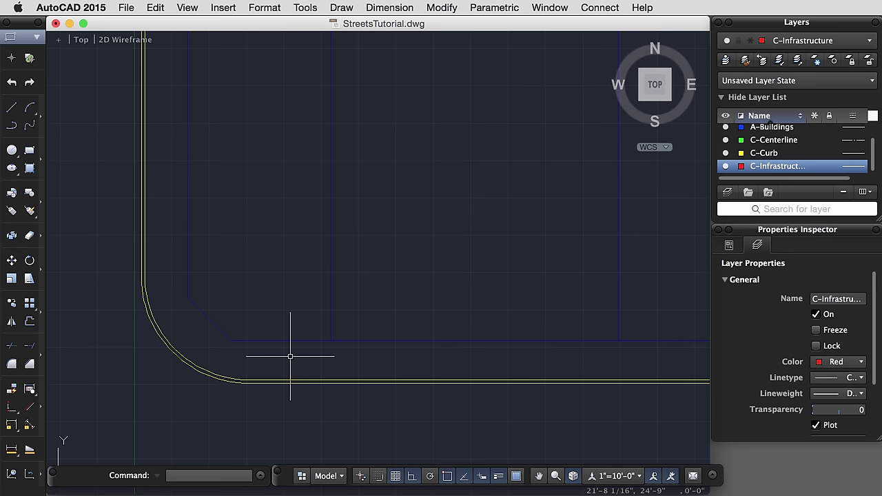
pyautogui.write('c')
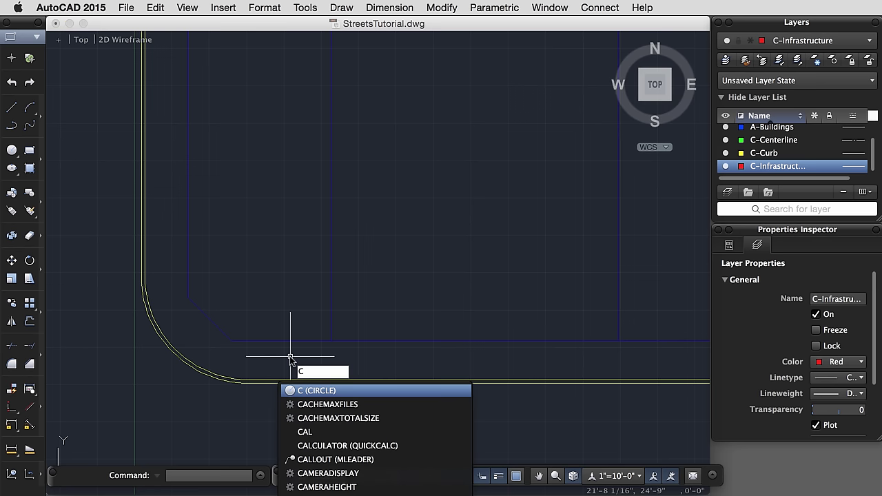
pyautogui.press('Return')
pyautogui.scroll(2, 290, 356)
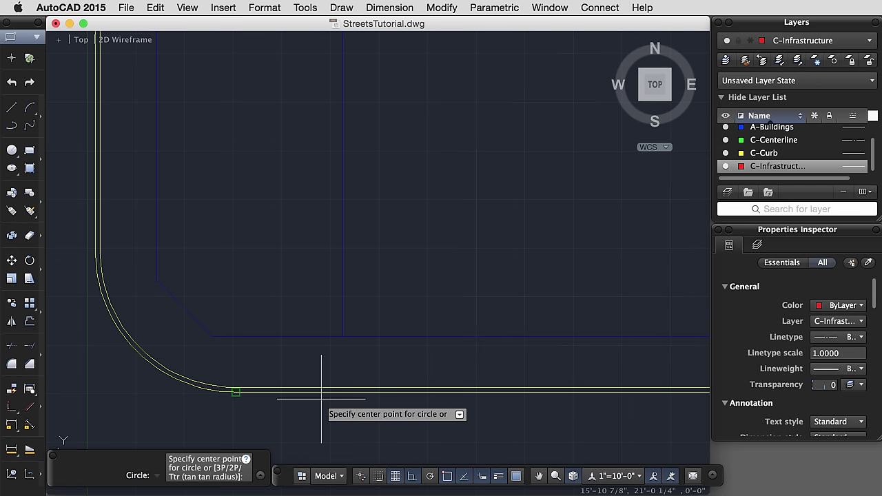
pyautogui.scroll(2, 354, 375)
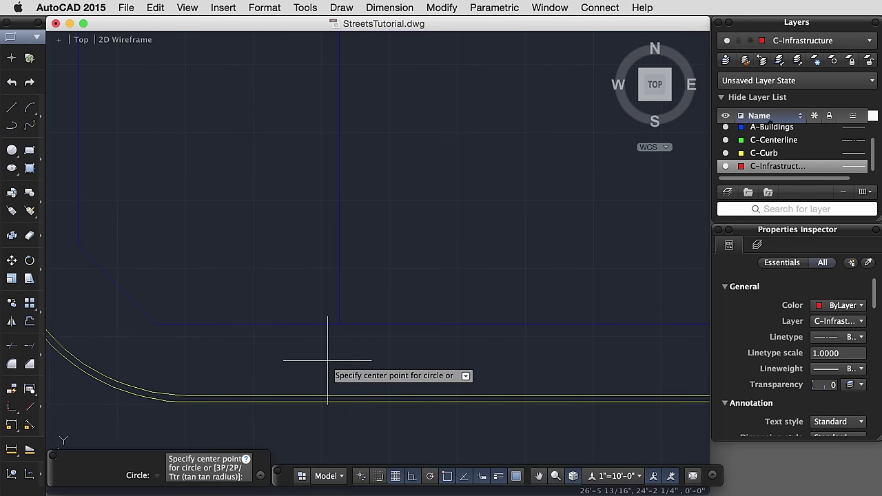
pyautogui.click(328, 361)
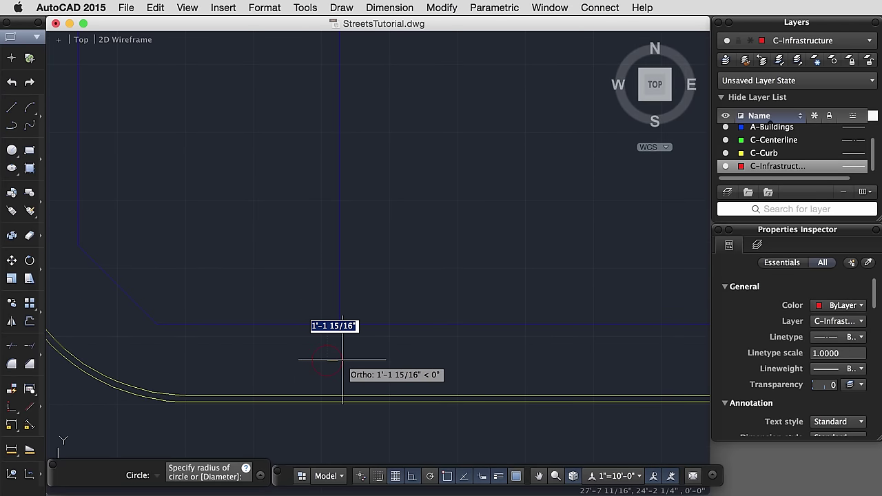
pyautogui.write('2')
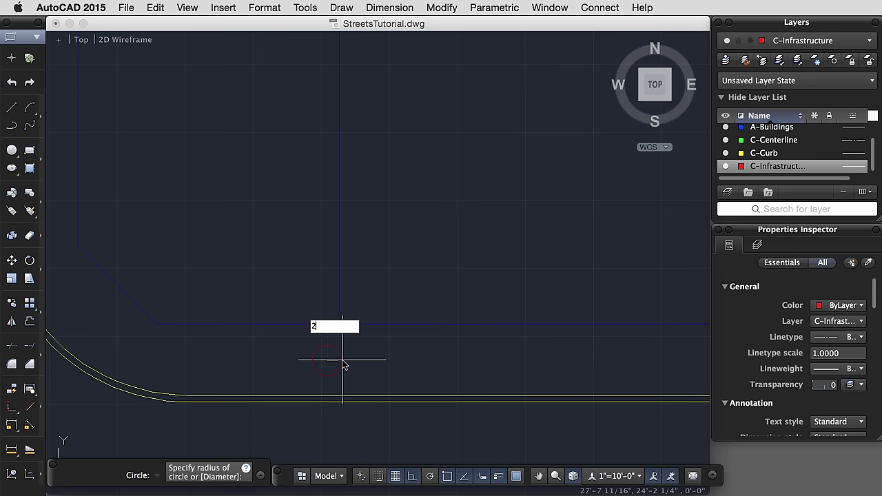
pyautogui.write("'")
pyautogui.press('Return')
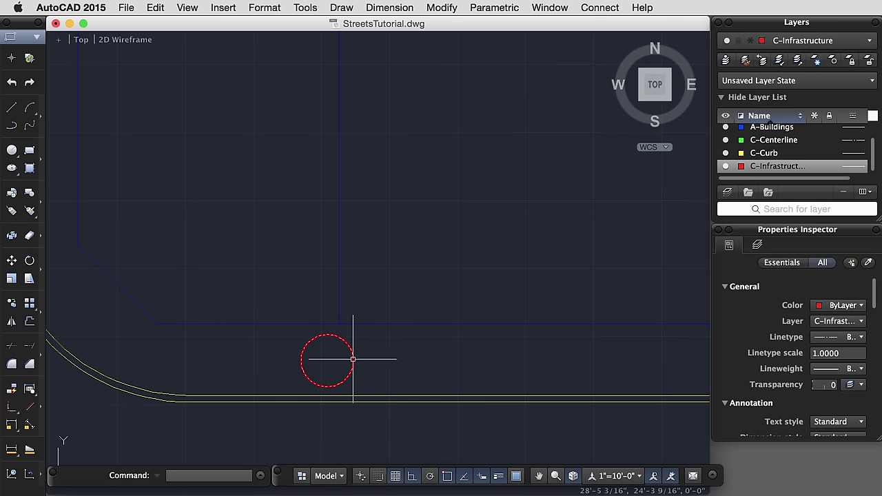
# Step: Change the circle's radius to 1' in the Properties Inspector
pyautogui.click(353, 359)
pyautogui.scroll(-5, 772, 400)
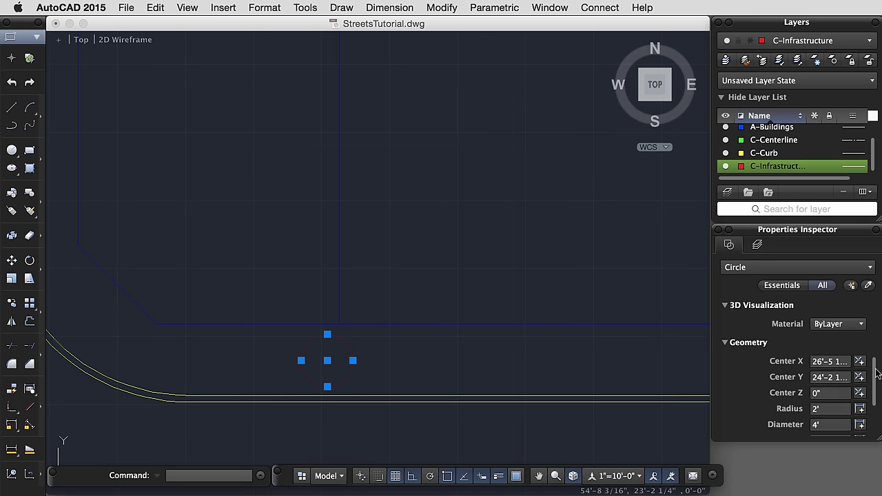
pyautogui.moveTo(736, 439); pyautogui.dragTo(728, 477)
pyautogui.click(827, 401)
pyautogui.press('Return')
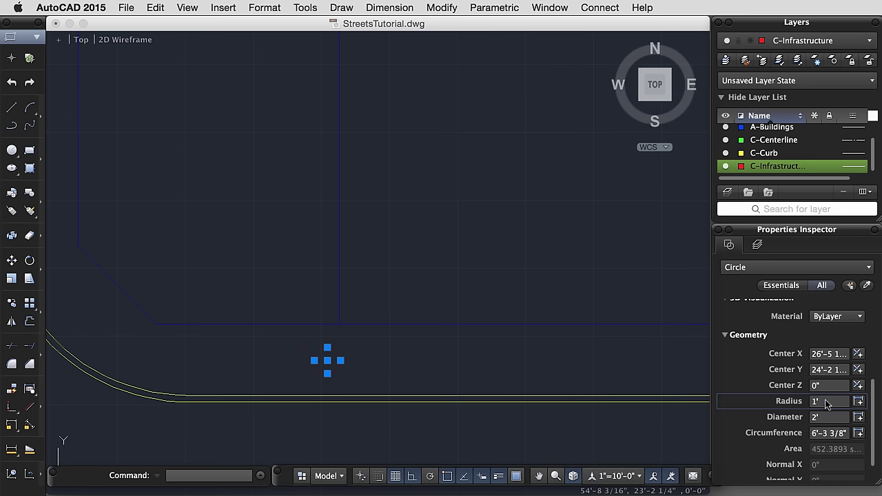
# Step: Move the red 1' circle straight down about 8' into the street below the curb
pyautogui.press('Escape')
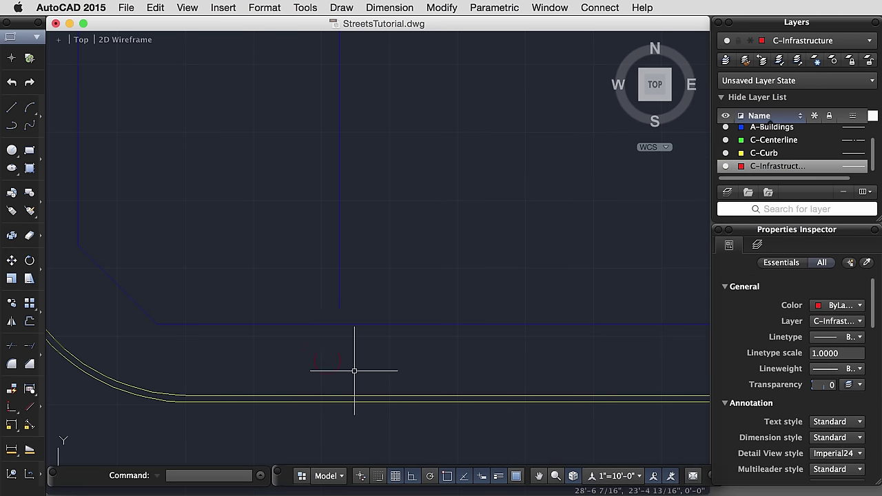
pyautogui.scroll(-4, 316, 386)
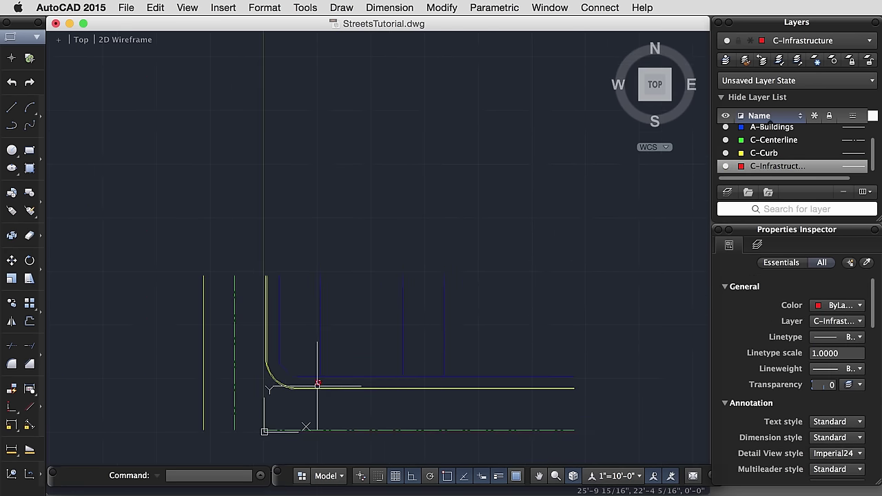
pyautogui.scroll(3, 317, 384)
pyautogui.write('move')
pyautogui.press('Return')
pyautogui.click(322, 374)
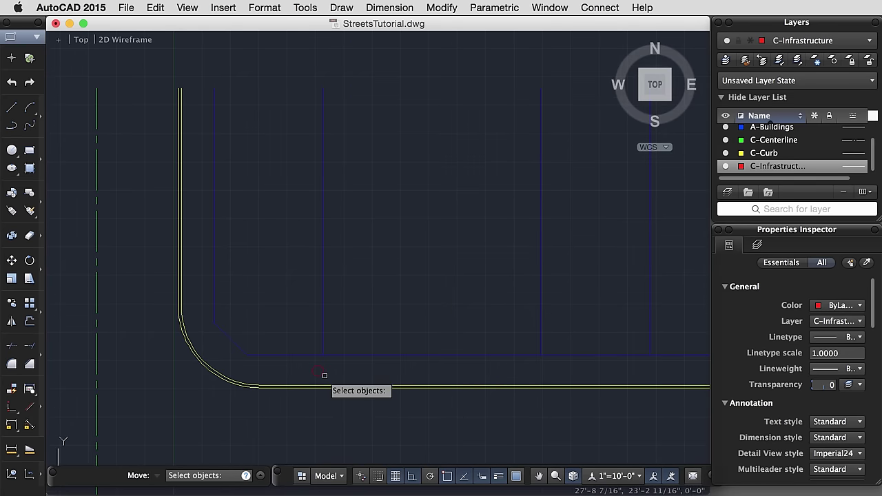
pyautogui.press('Return')
pyautogui.click(360, 404)
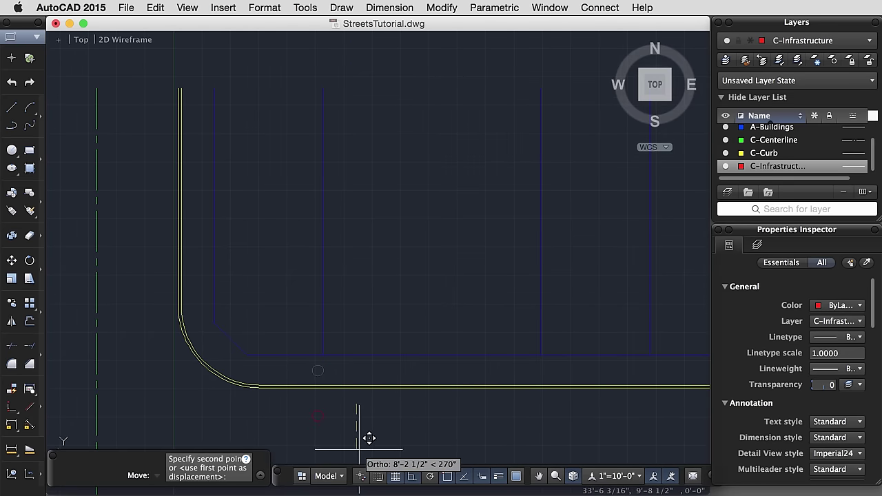
pyautogui.click(360, 448)
pyautogui.scroll(2, 311, 415)
pyautogui.scroll(3, 311, 414)
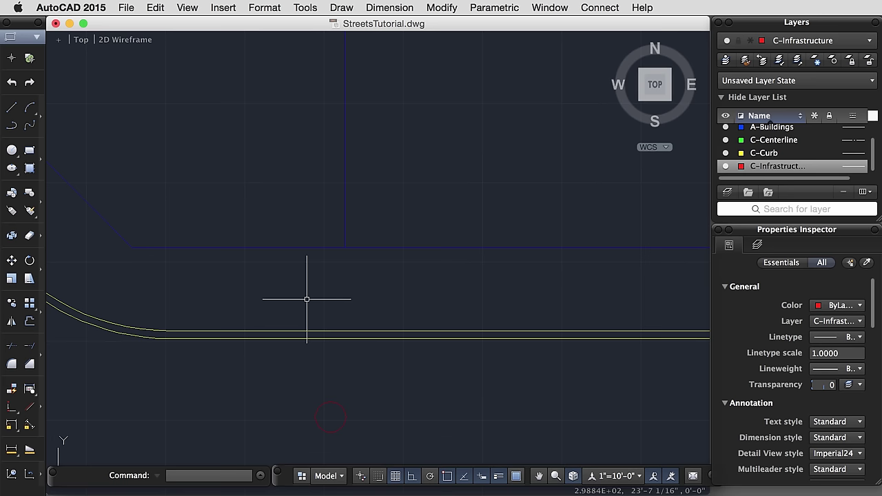
pyautogui.write('REC')
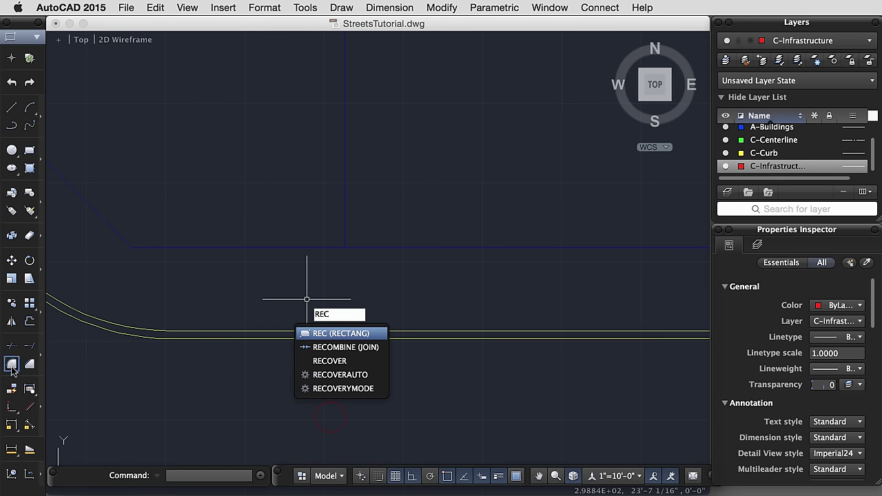
# Step: Draw a small 1'-wide red rectangle near the manhole circle
pyautogui.click(336, 335)
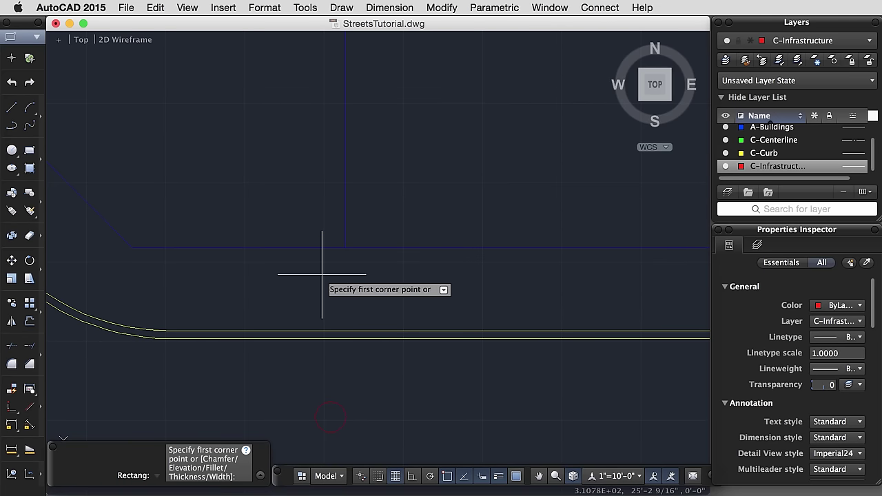
pyautogui.click(389, 276)
pyautogui.write('1')
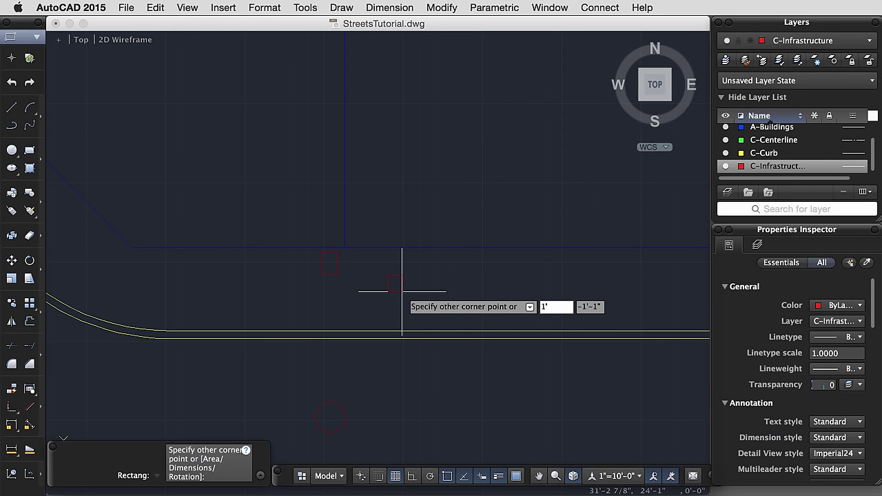
pyautogui.press('Tab')
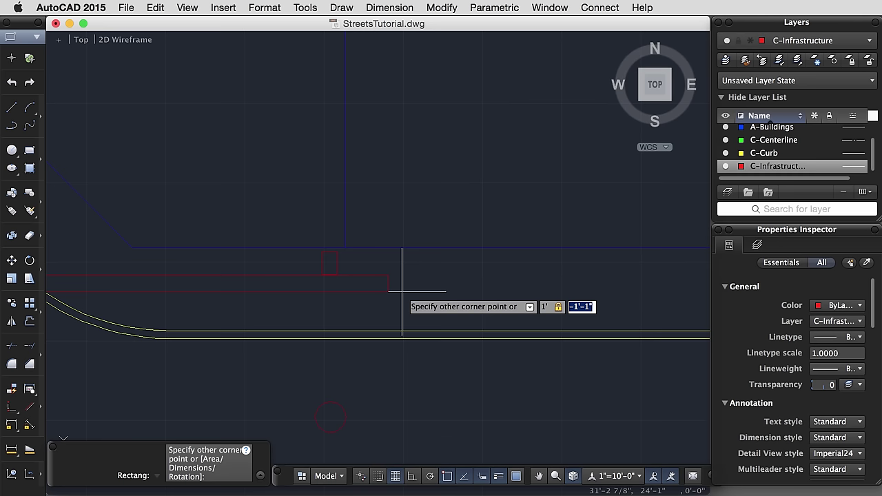
pyautogui.write("1'6")
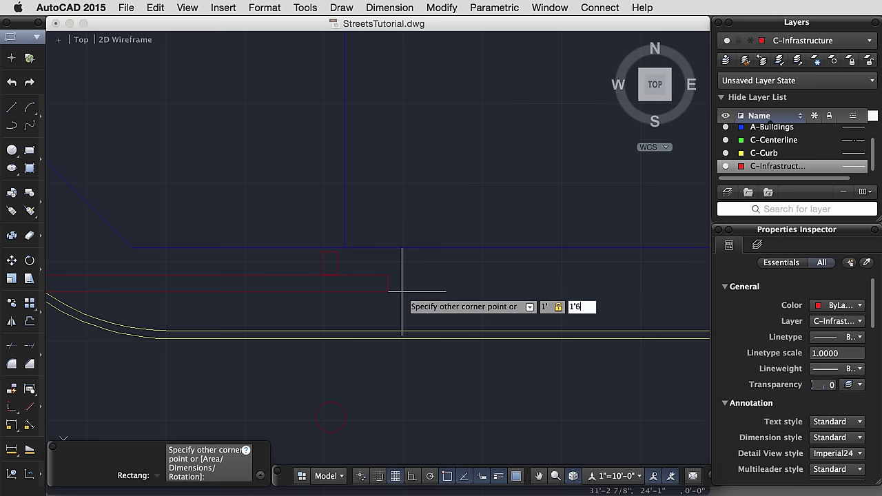
pyautogui.press('Return')
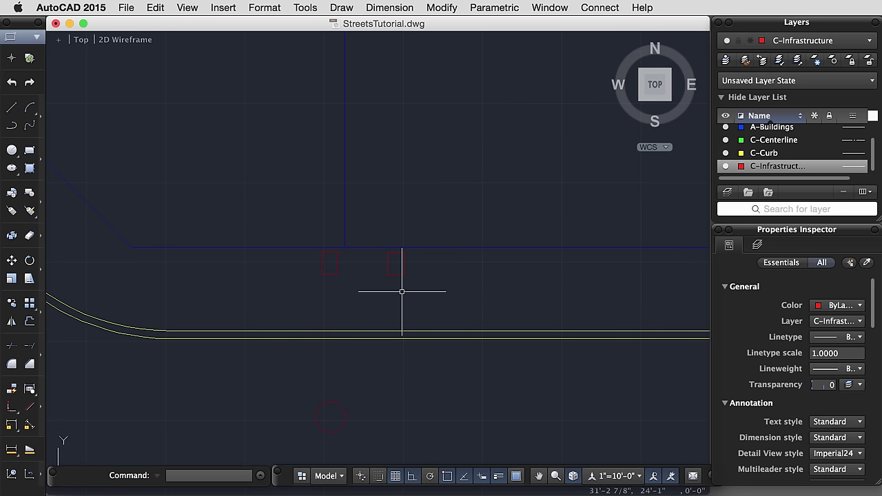
# Step: Move the left red rectangle straight down onto the curb line
pyautogui.write('m')
pyautogui.press('Return')
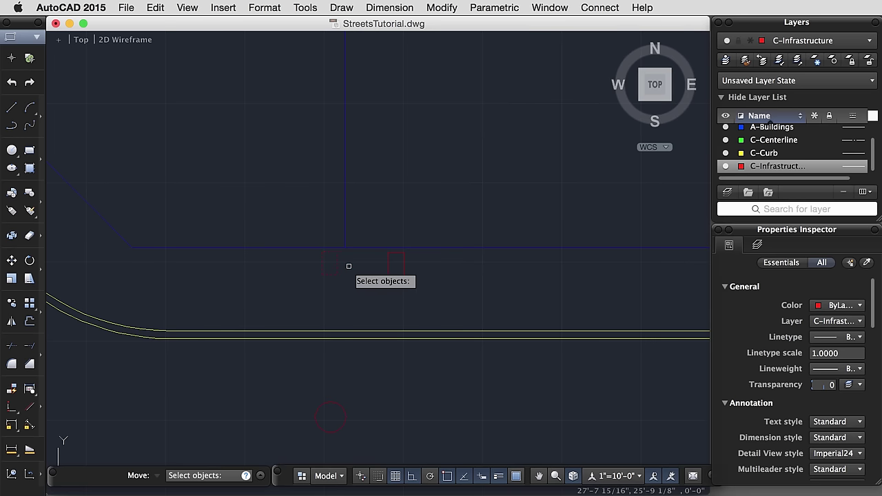
pyautogui.click(337, 272)
pyautogui.press('Return')
pyautogui.click(337, 274)
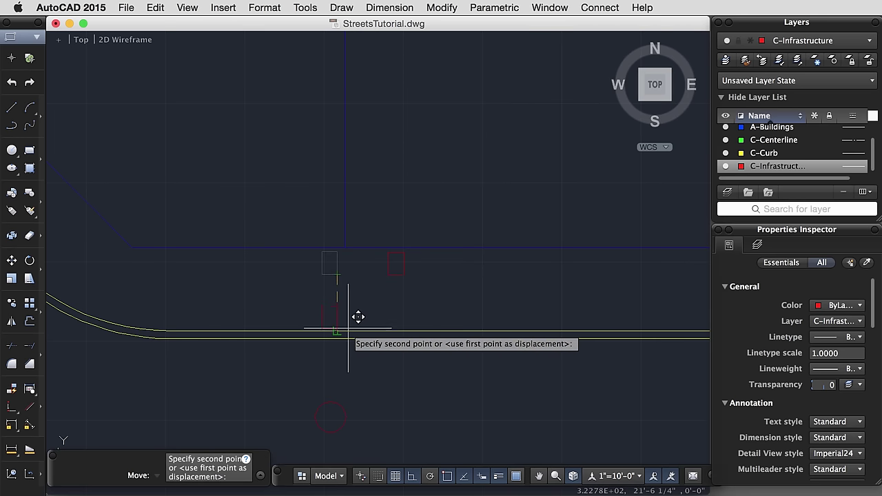
pyautogui.click(337, 332)
# Step: Erase the extra upper red rectangle
pyautogui.write('e')
pyautogui.press('Return')
pyautogui.click(398, 274)
pyautogui.press('Return')
pyautogui.scroll(-3, 404, 374)
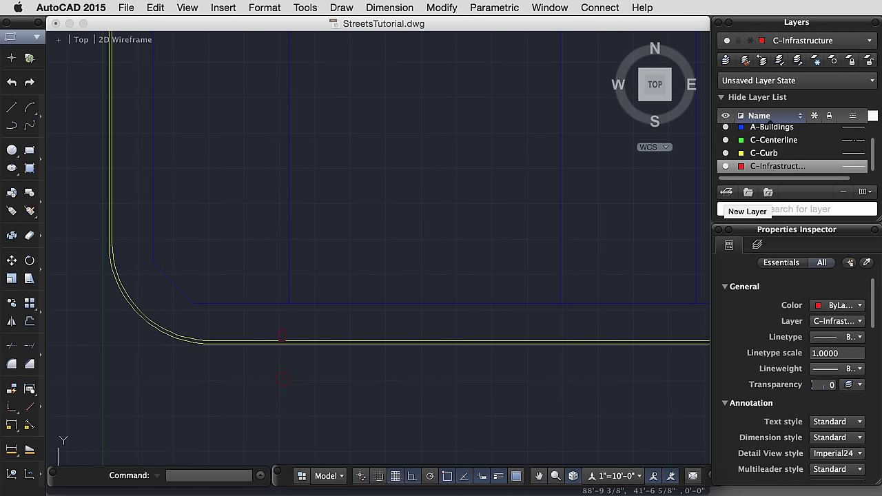
# Step: Add layer C-Curb-Joints with colour index 252 and make it the current layer
pyautogui.click(727, 191)
pyautogui.write('C-Curb-')
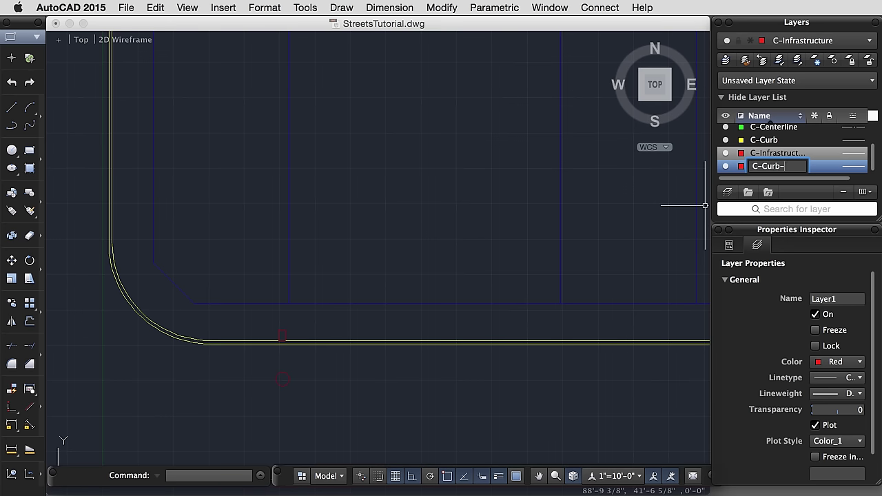
pyautogui.write('Joints')
pyautogui.press('Return')
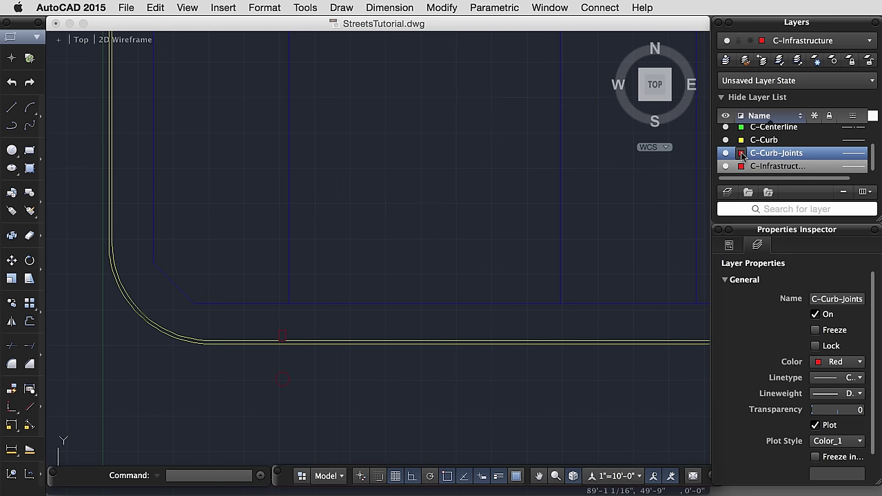
pyautogui.click(741, 153)
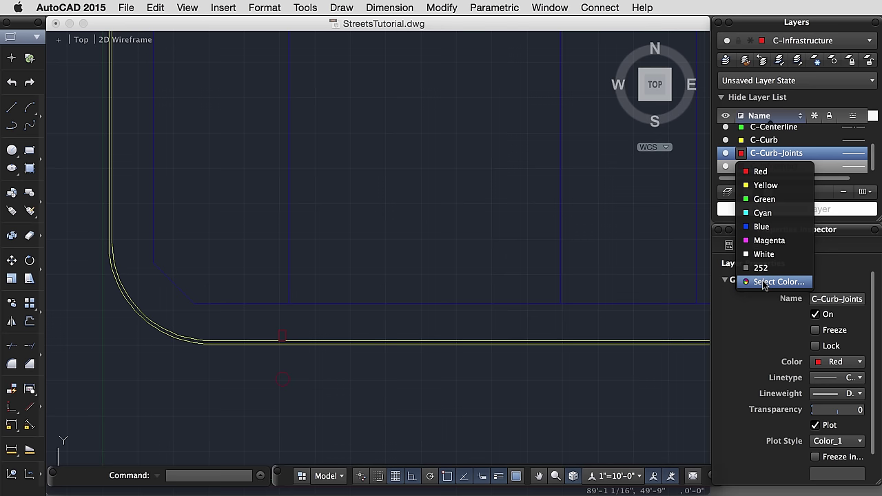
pyautogui.click(764, 282)
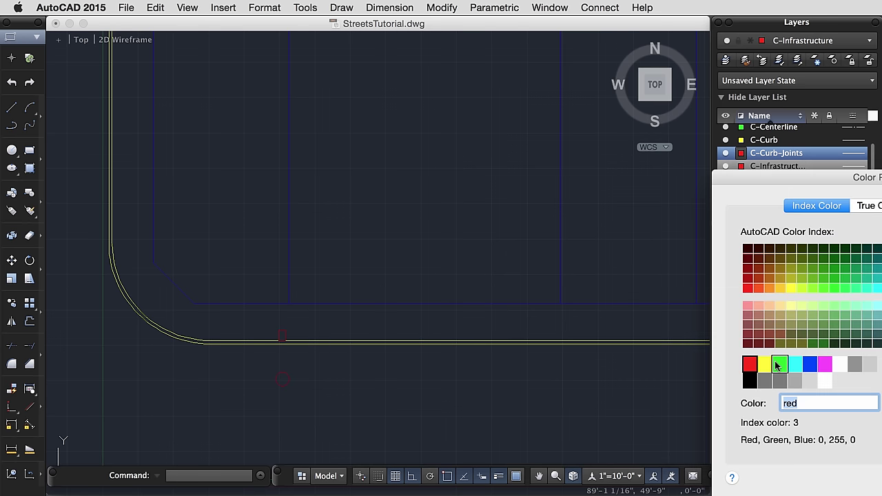
pyautogui.click(780, 382)
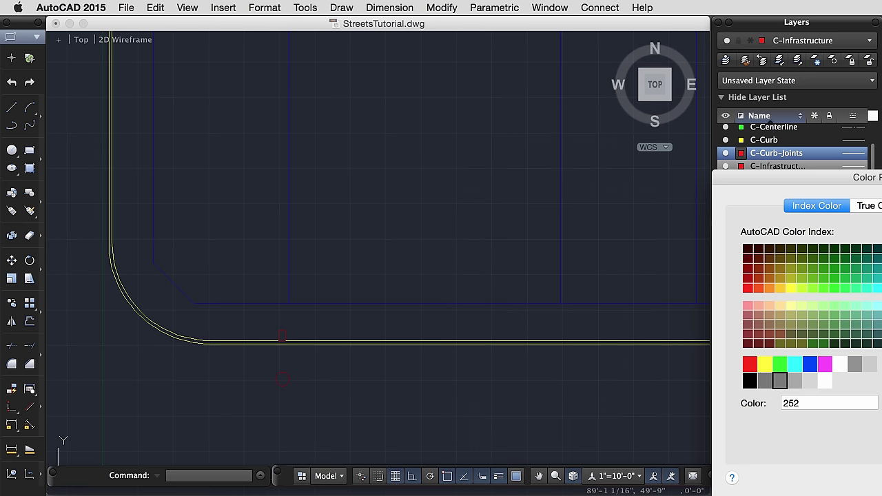
pyautogui.press('Return')
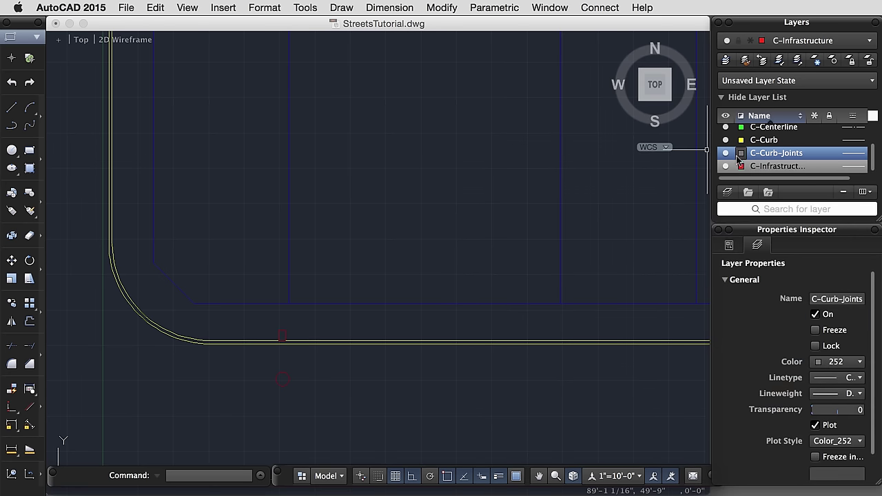
pyautogui.rightClick(777, 157)
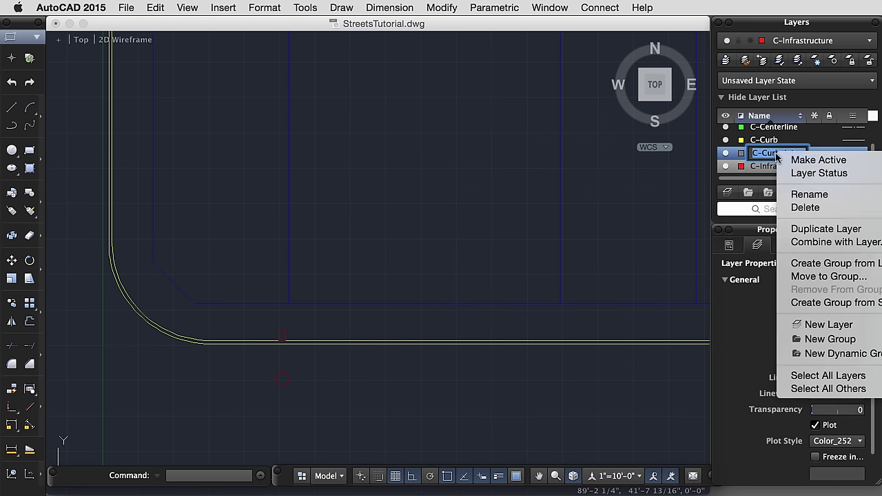
pyautogui.click(820, 159)
pyautogui.press('Return')
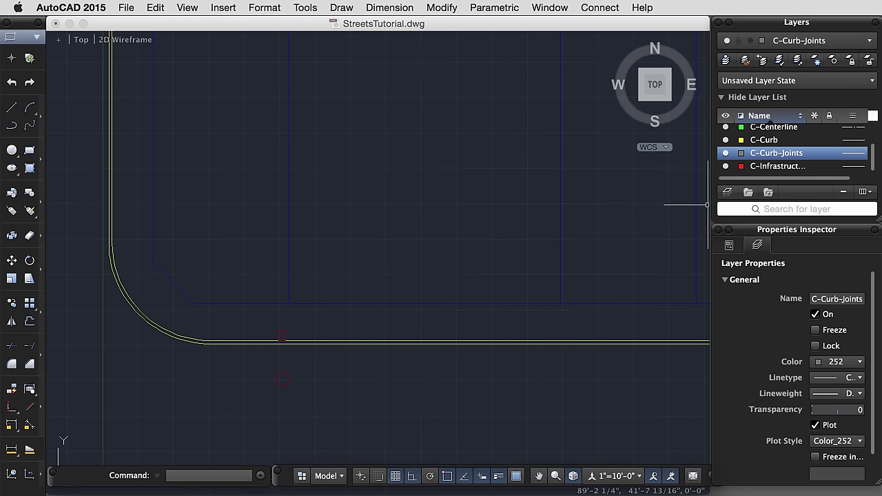
# Step: Draw a short polyline joint across the curb where the corner arc ends, then start ARRAY
pyautogui.write('pl')
pyautogui.press('Return')
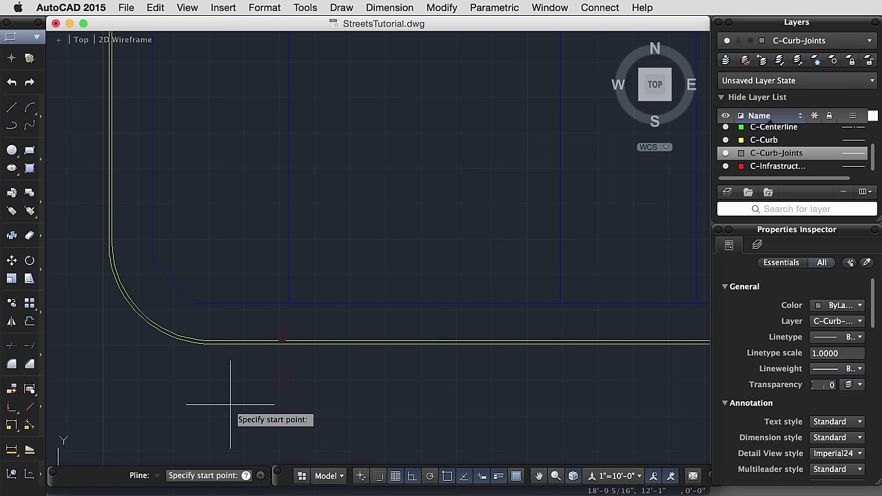
pyautogui.click(210, 341)
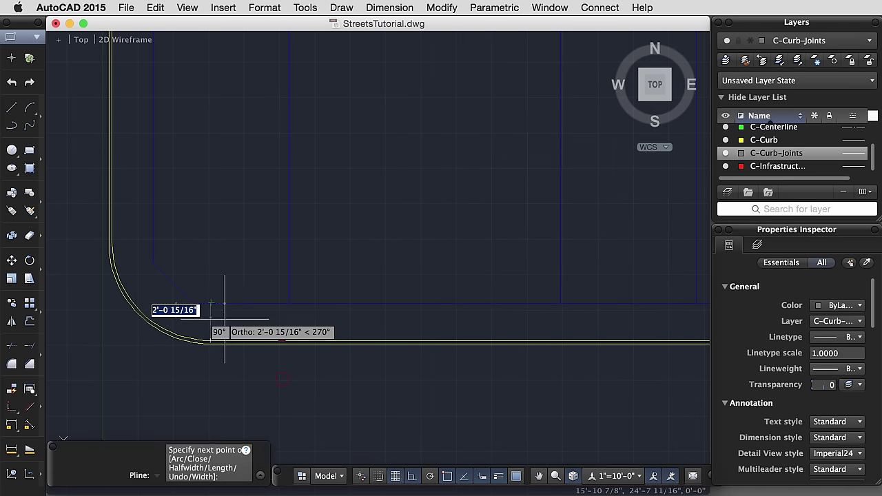
pyautogui.press('Escape')
pyautogui.scroll(-1, 243, 350)
pyautogui.write('array')
pyautogui.press('Return')
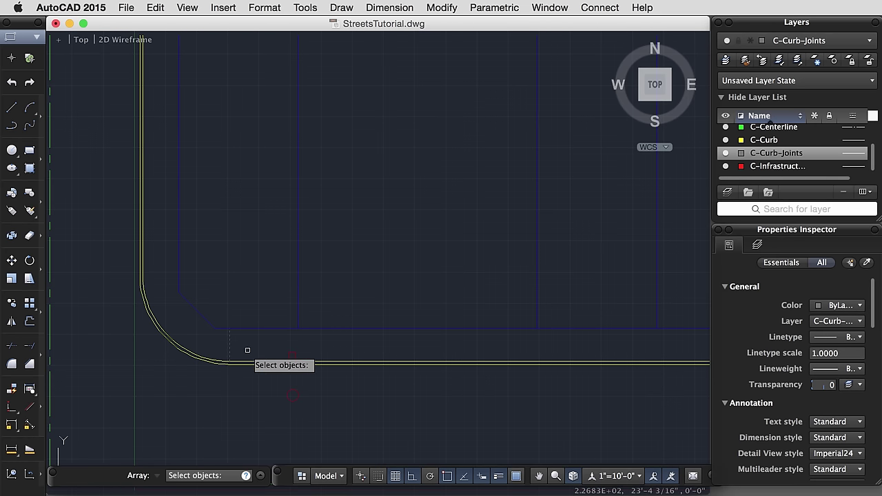
# Step: Make a rectangular array of the joint line with 10' column spacing
pyautogui.click(248, 353)
pyautogui.press('Return')
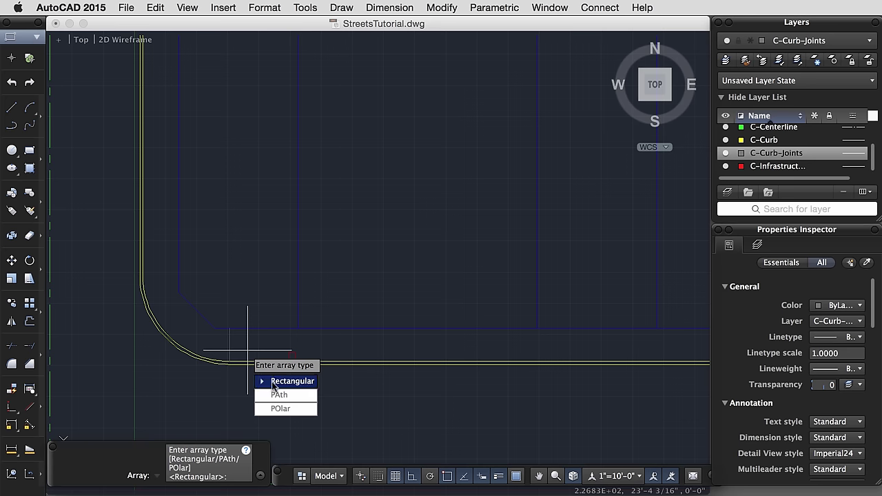
pyautogui.click(276, 383)
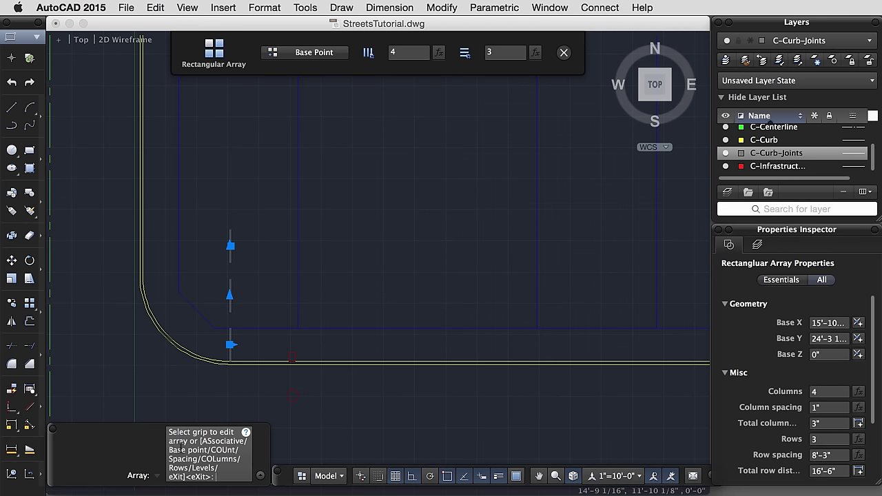
pyautogui.click(181, 456)
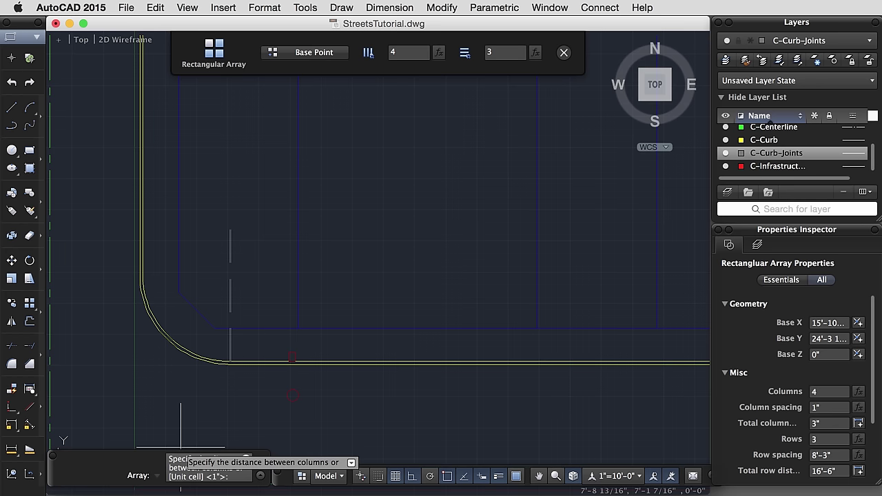
pyautogui.write('10')
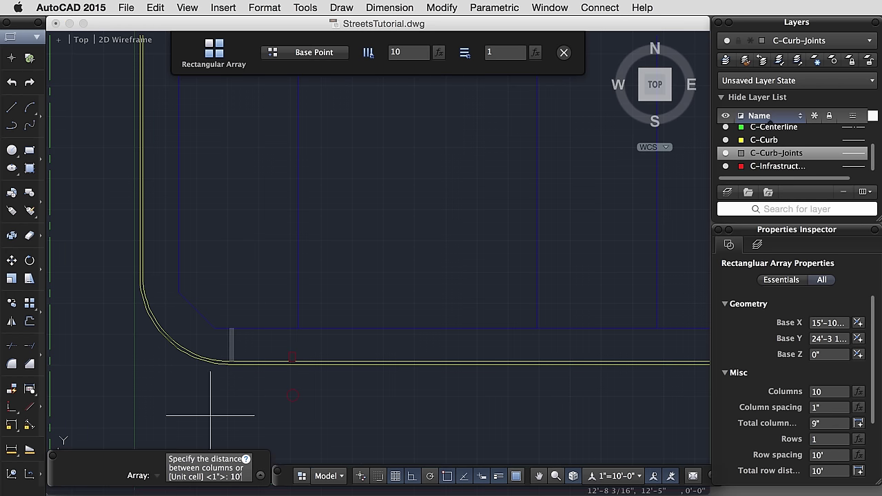
pyautogui.press('Return')
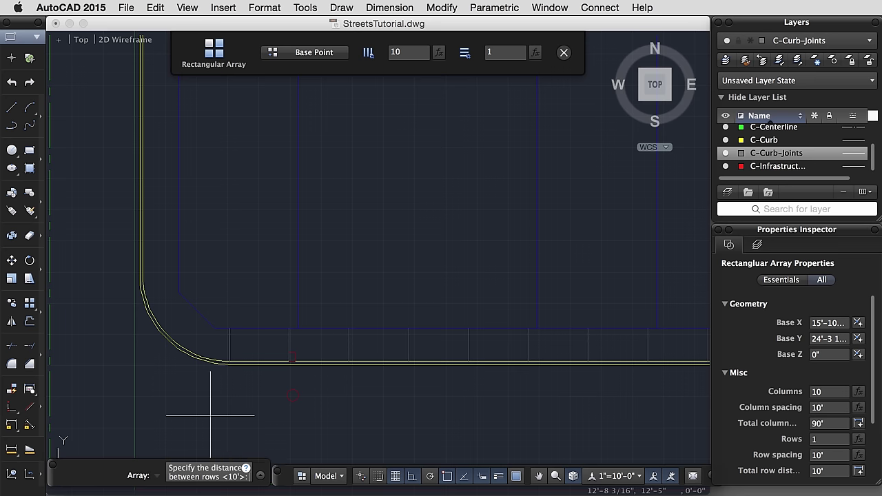
pyautogui.press('Return')
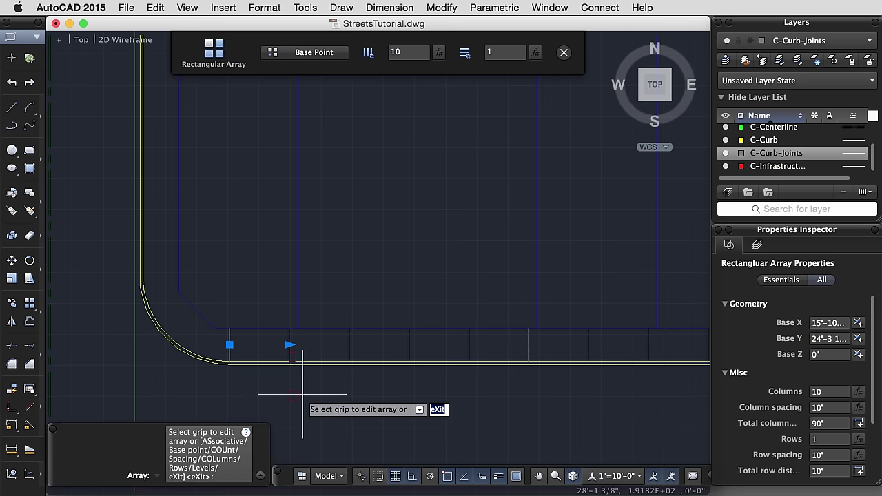
# Step: Set the array to a single row with 10 columns
pyautogui.scroll(-2, 303, 393)
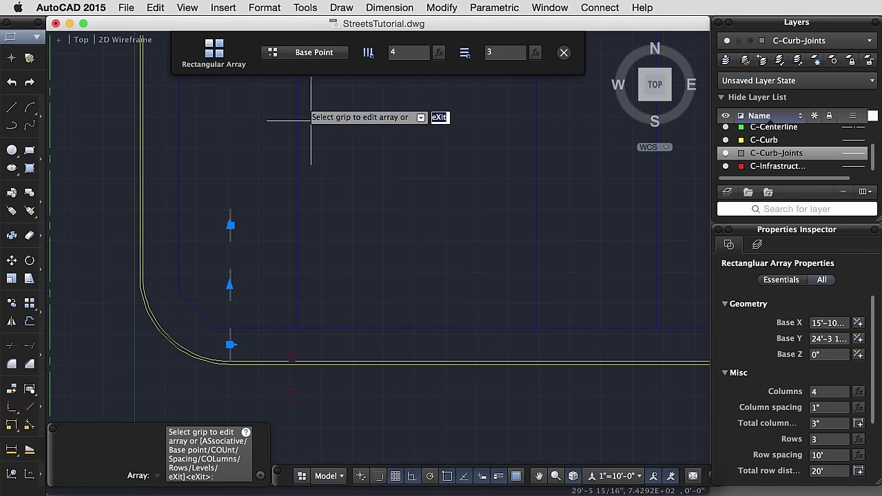
pyautogui.doubleClick(408, 53)
pyautogui.write('1')
pyautogui.press('Return')
pyautogui.doubleClick(496, 53)
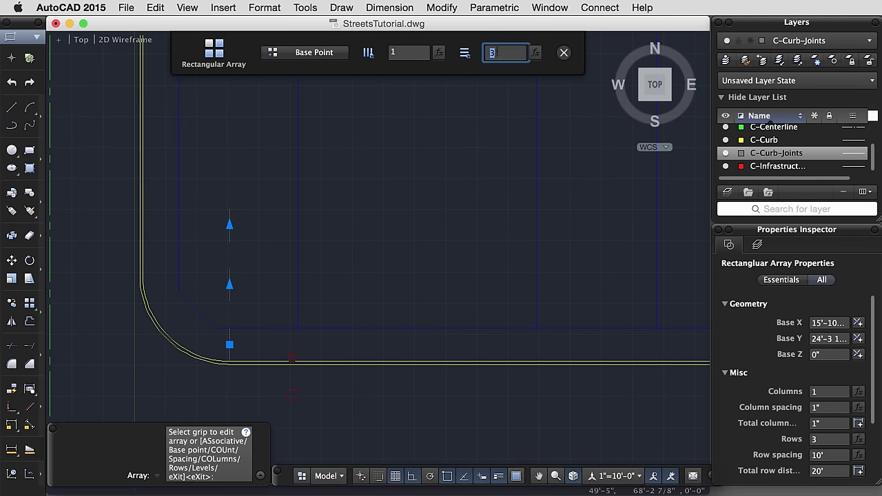
pyautogui.write('1')
pyautogui.press('Return')
pyautogui.doubleClick(408, 53)
pyautogui.write('10')
pyautogui.press('Return')
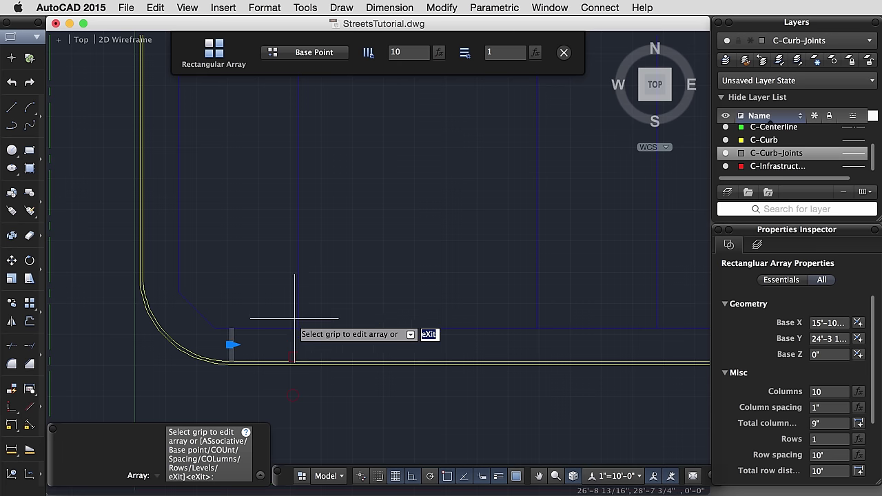
# Step: Adjust the array's column count to 15, then settle on 14 columns
pyautogui.scroll(-2, 437, 407)
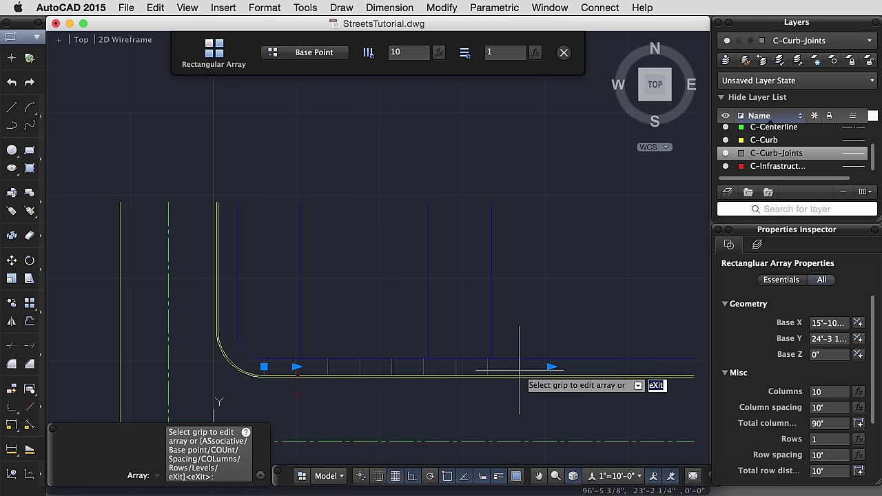
pyautogui.doubleClick(399, 53)
pyautogui.write('15')
pyautogui.press('Return')
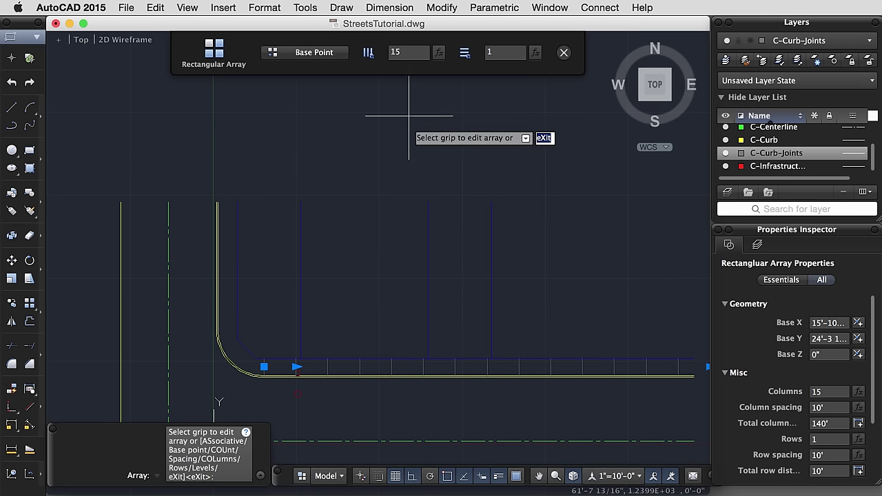
pyautogui.scroll(-1, 390, 269)
pyautogui.scroll(-1, 404, 262)
pyautogui.scroll(1, 423, 269)
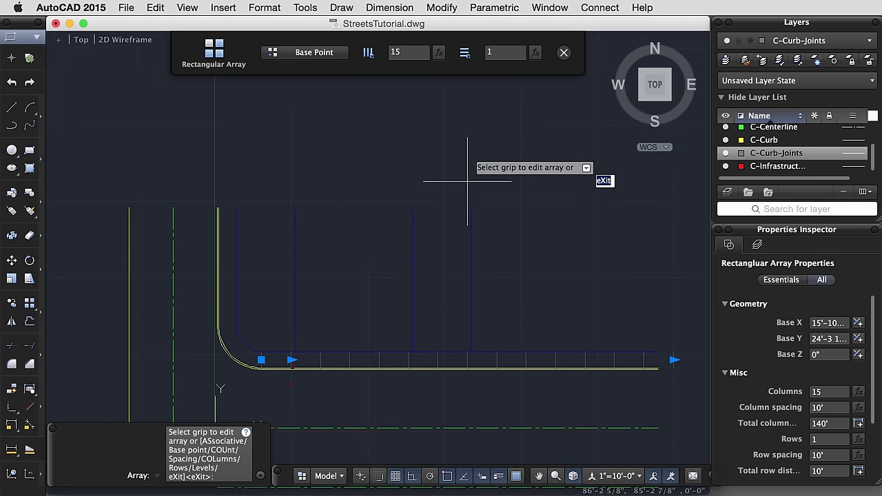
pyautogui.doubleClick(398, 53)
pyautogui.write('14')
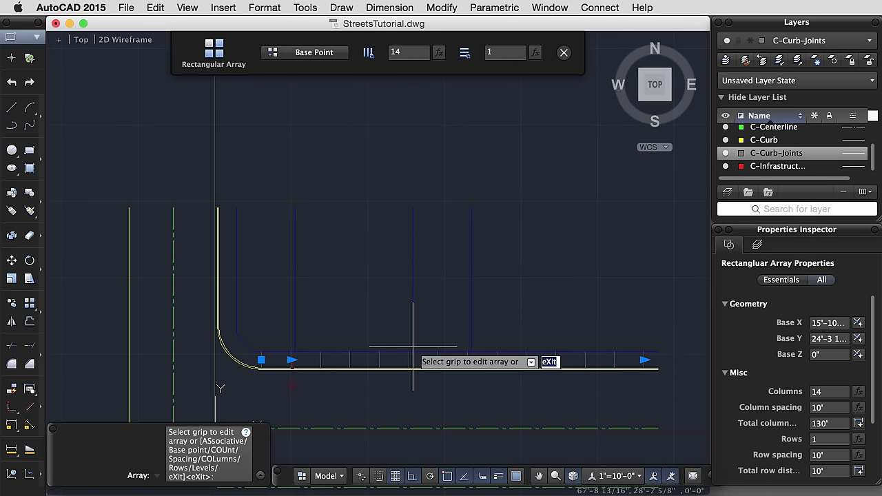
pyautogui.press('Return')
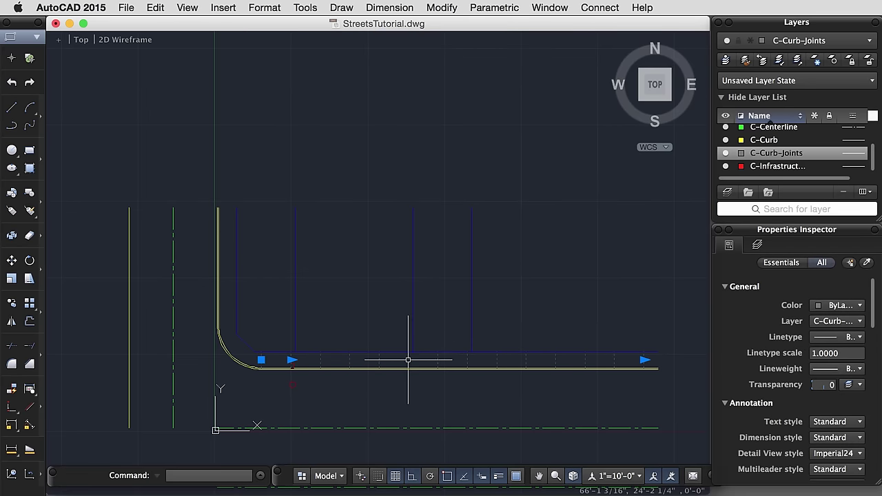
pyautogui.press('Escape')
pyautogui.scroll(1, 643, 408)
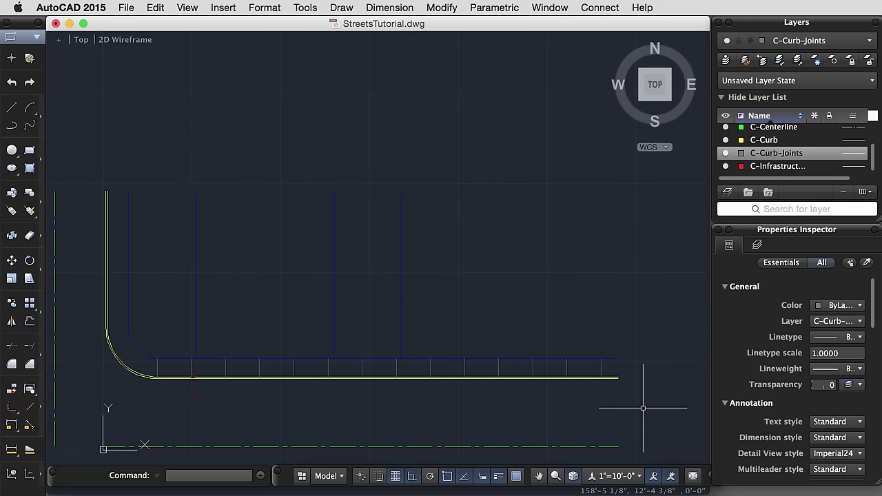